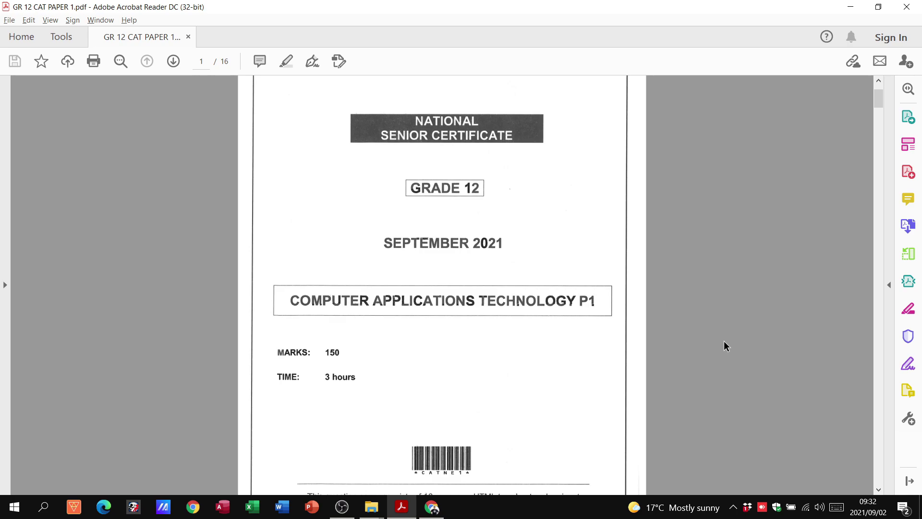
# Switch to File Explorer and open the CAT P1 GR12_SEPT2021_Data_ folder.
pyautogui.hotkey('alt', 'Tab')
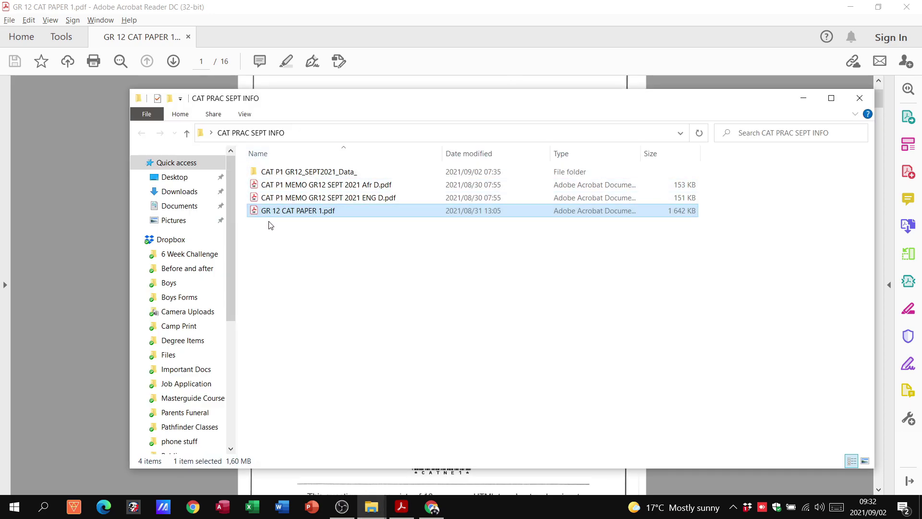
pyautogui.click(295, 177)
pyautogui.doubleClick(295, 178)
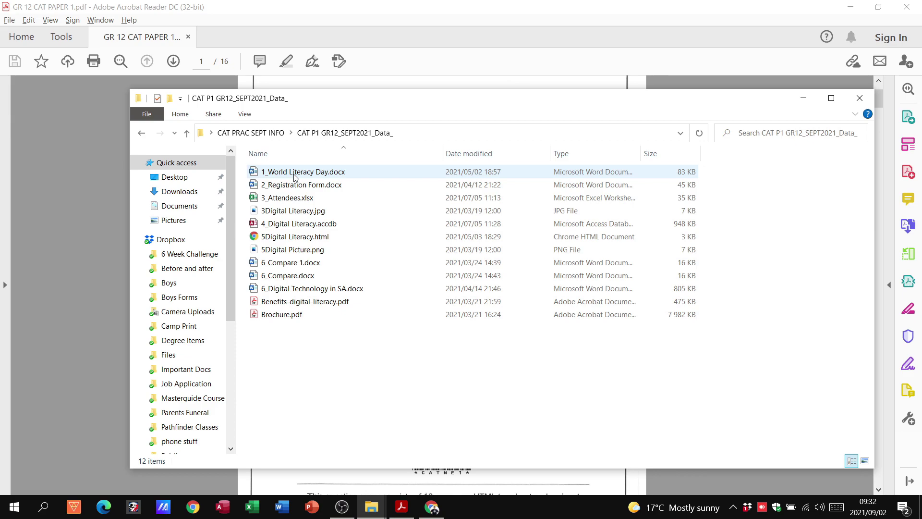
# Return to the exam paper in Acrobat Reader and show Question 1 on page 4 at 125% zoom.
pyautogui.click(420, 18)
pyautogui.scroll(-15, 548, 191)
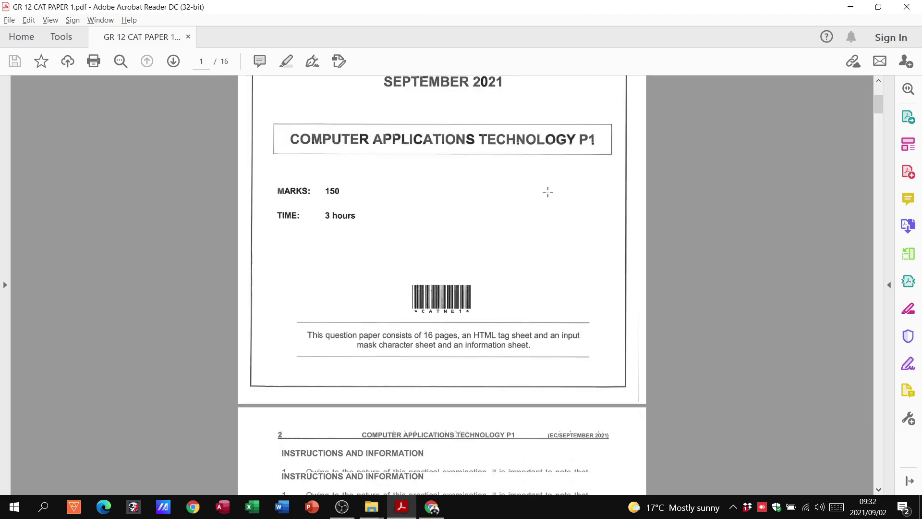
pyautogui.scroll(-18, 548, 191)
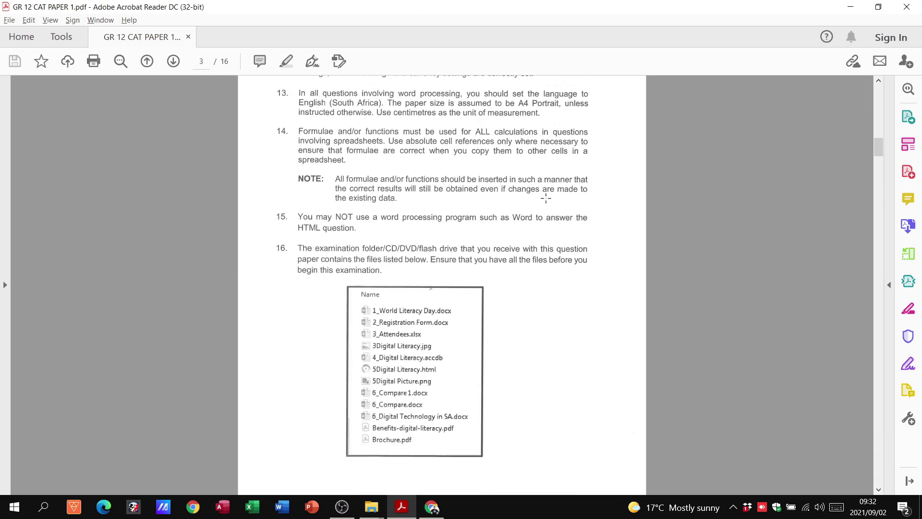
pyautogui.scroll(-2, 544, 204)
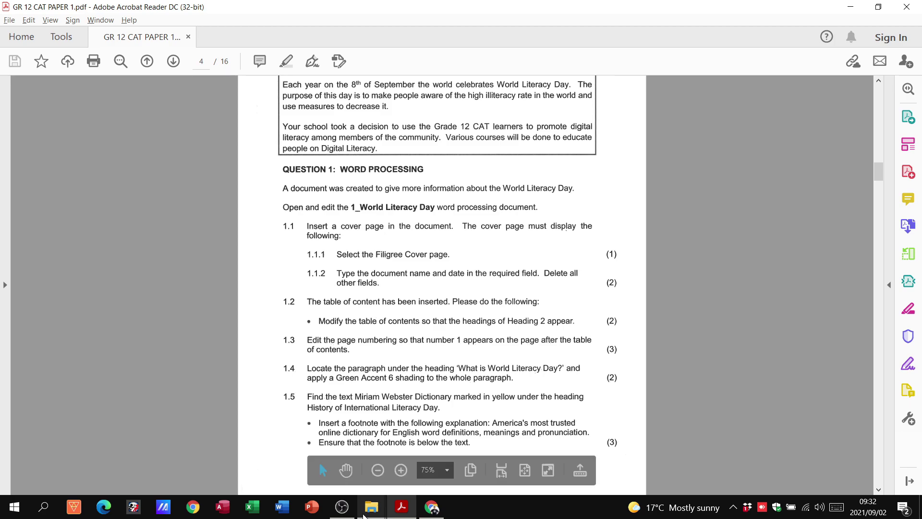
pyautogui.click(401, 470)
pyautogui.click(402, 470)
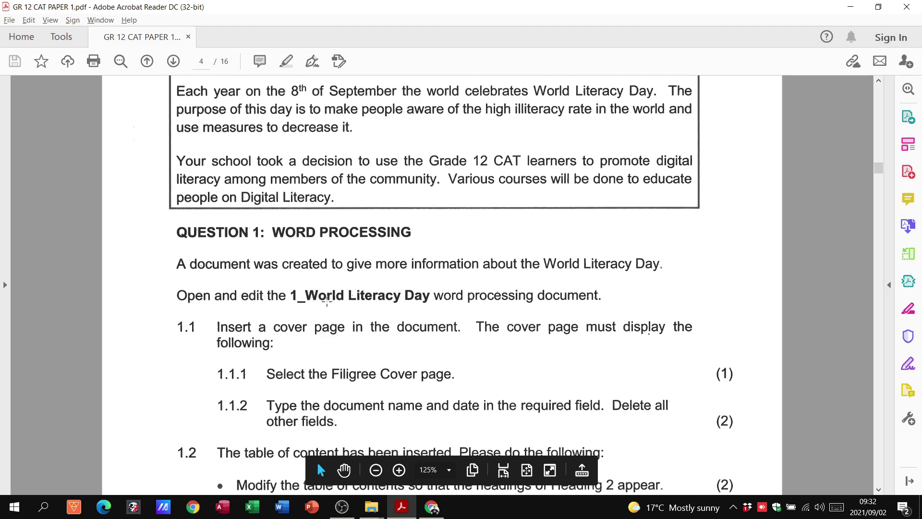
# Open 1_World Literacy Day.docx from the data folder in Word and look through its contents.
pyautogui.hotkey('alt', 'Tab')
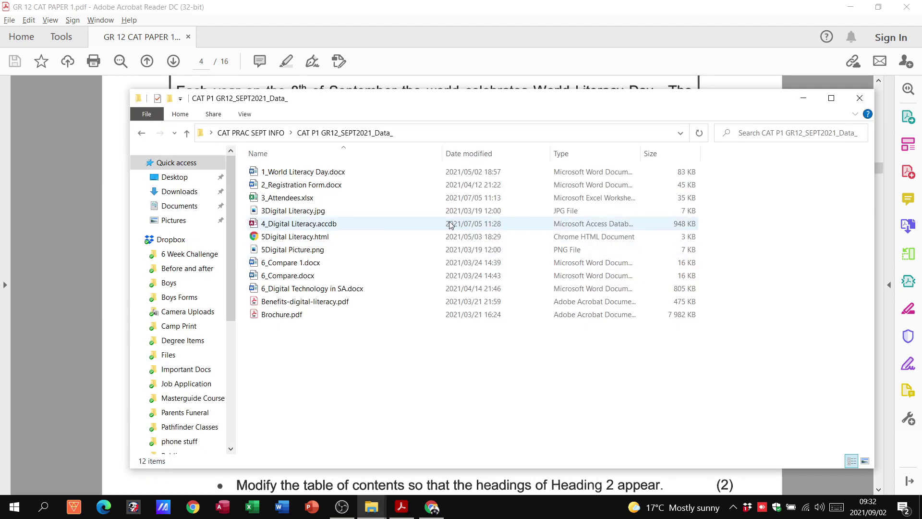
pyautogui.doubleClick(279, 172)
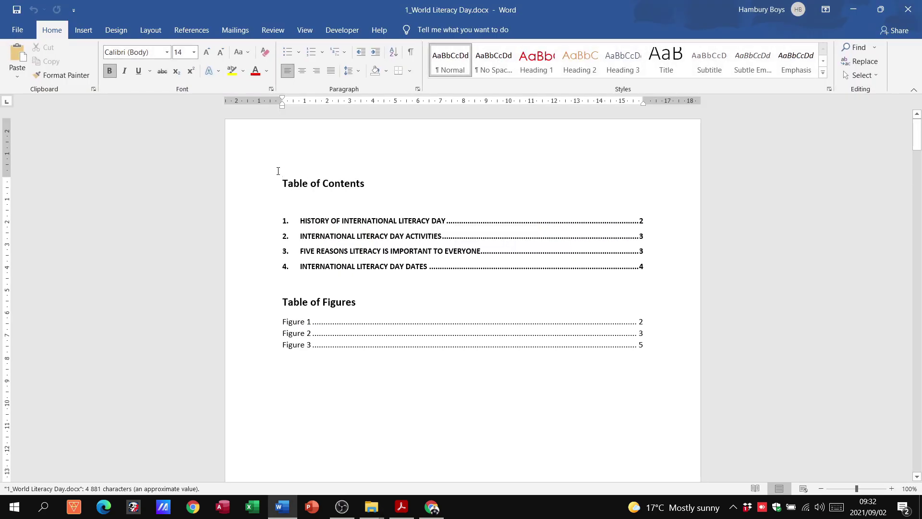
pyautogui.scroll(-10, 278, 171)
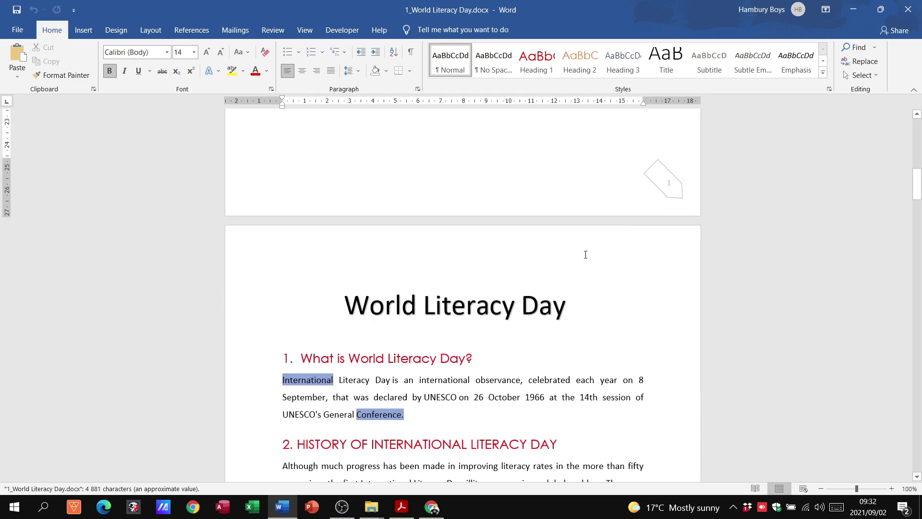
pyautogui.scroll(-5, 558, 267)
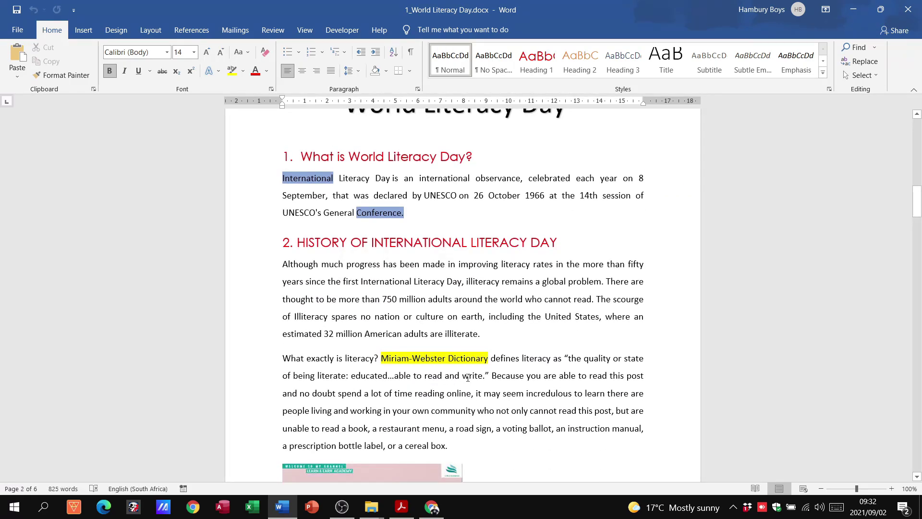
pyautogui.scroll(-14, 467, 378)
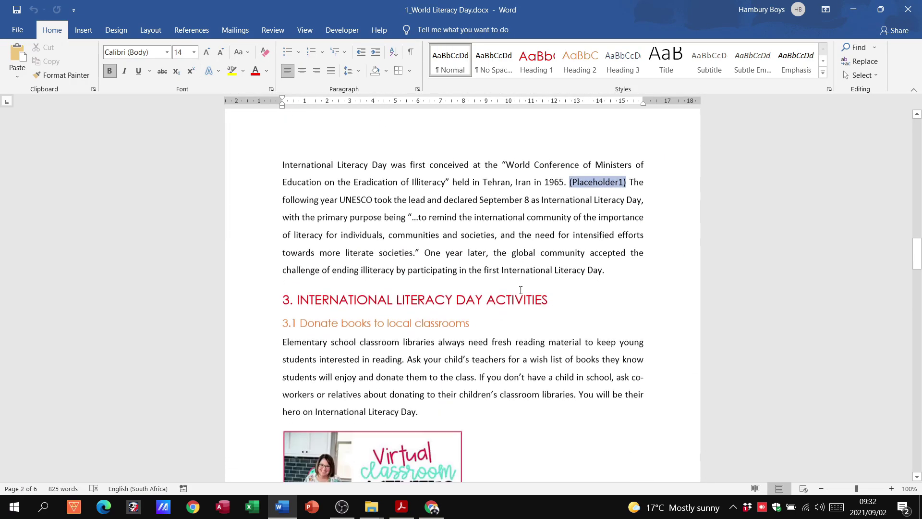
pyautogui.scroll(-6, 521, 290)
pyautogui.moveTo(917, 276); pyautogui.dragTo(917, 130)
# Switch back to the exam paper in Acrobat Reader and mark the words "Filigree Cover page" in question 1.1.1.
pyautogui.hotkey('alt', 'Tab')
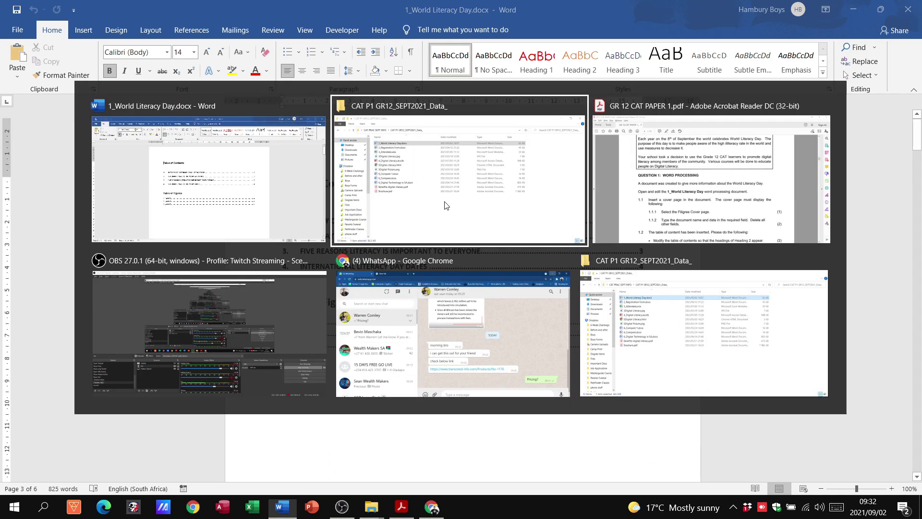
pyautogui.hotkey('alt', 'Tab')
pyautogui.hotkey('alt', 'Tab')
pyautogui.hotkey('alt', 'Tab')
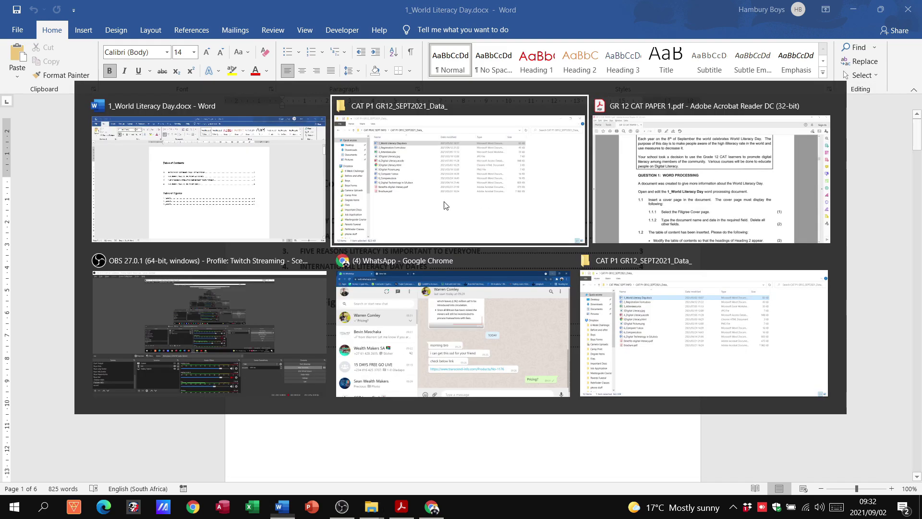
pyautogui.scroll(-4, 413, 187)
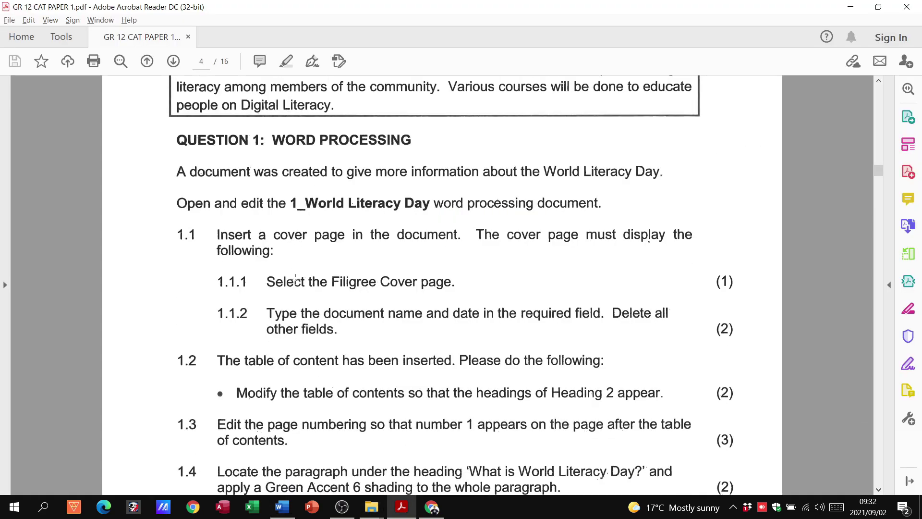
pyautogui.moveTo(332, 295); pyautogui.dragTo(458, 270)
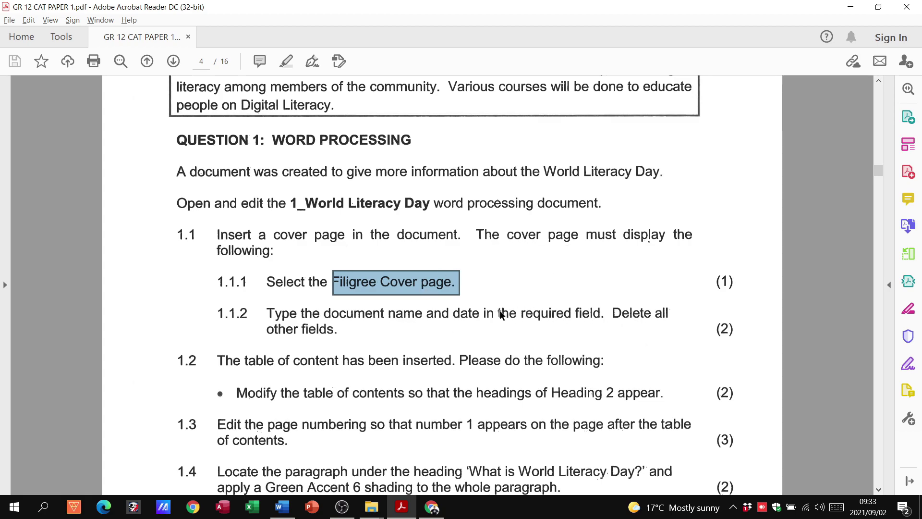
# Switch to the Word document and insert the built-in Filigree cover page.
pyautogui.hotkey('alt', 'Tab')
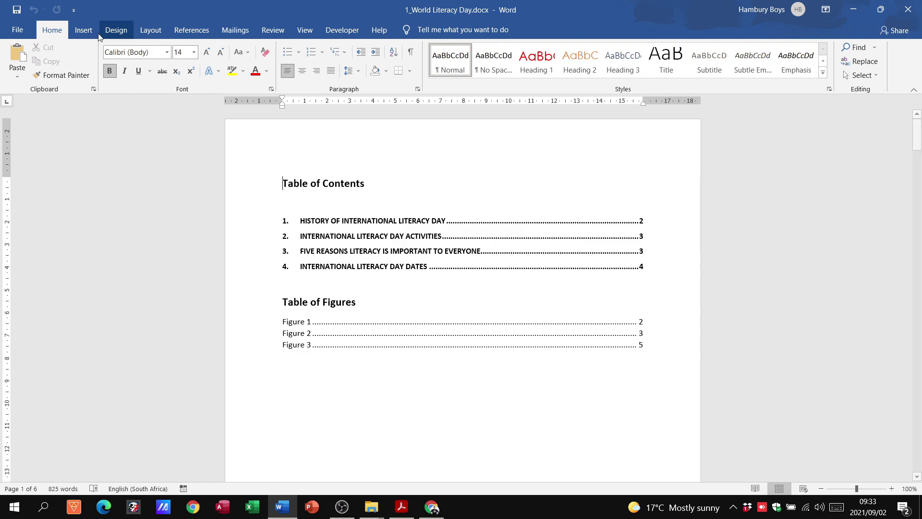
pyautogui.click(82, 32)
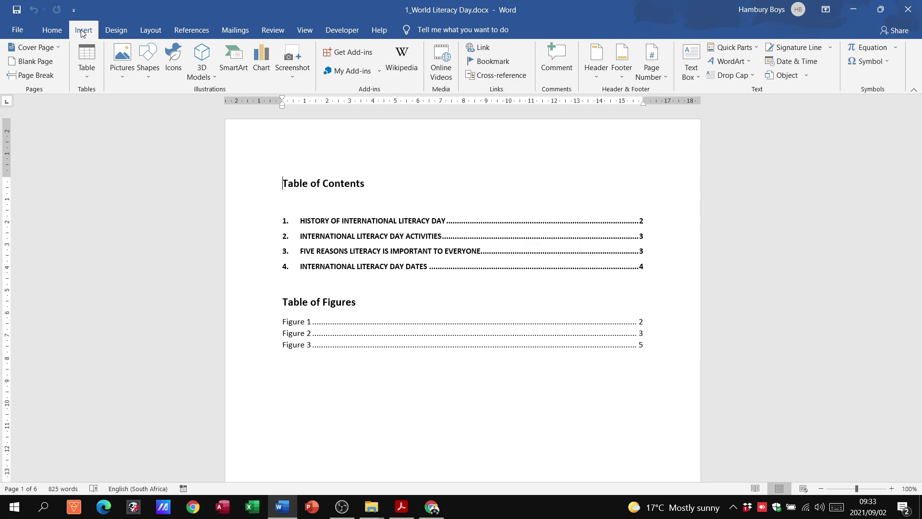
pyautogui.click(59, 48)
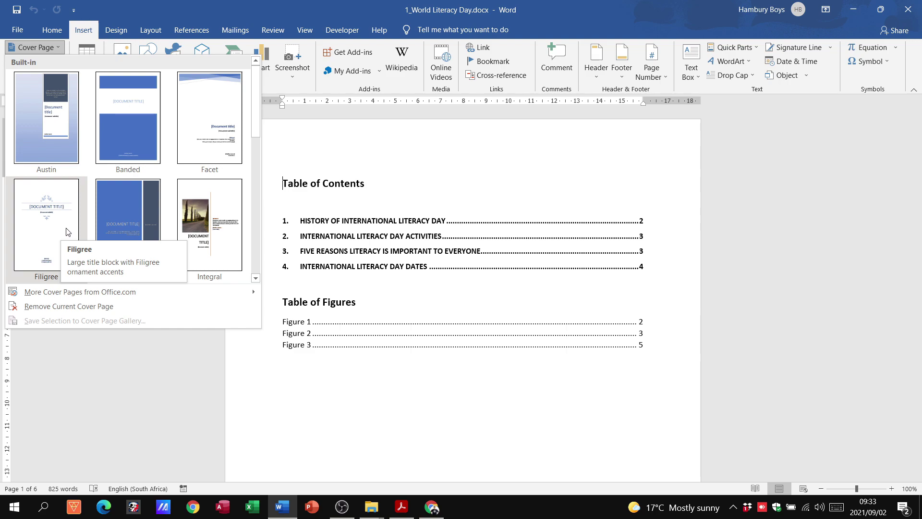
pyautogui.click(67, 232)
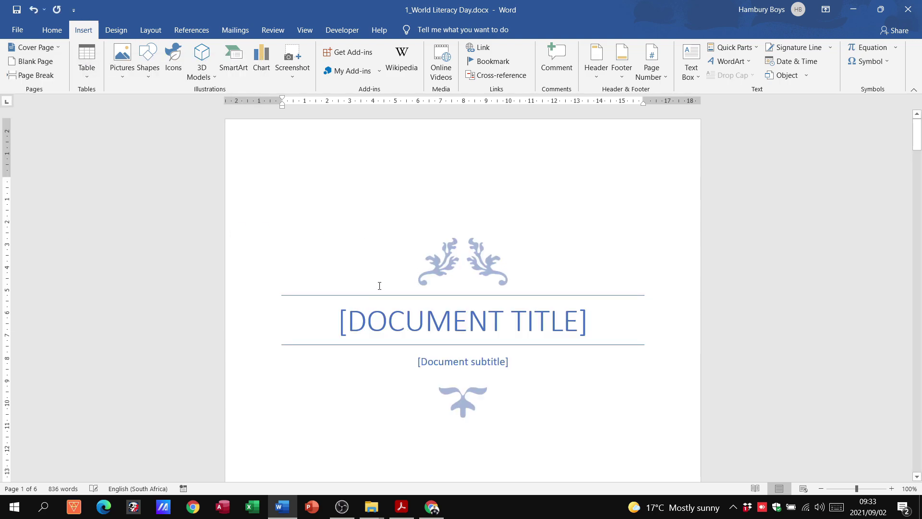
# Fill in the cover page's document title as WORLD LITERACY DAY.
pyautogui.click(370, 304)
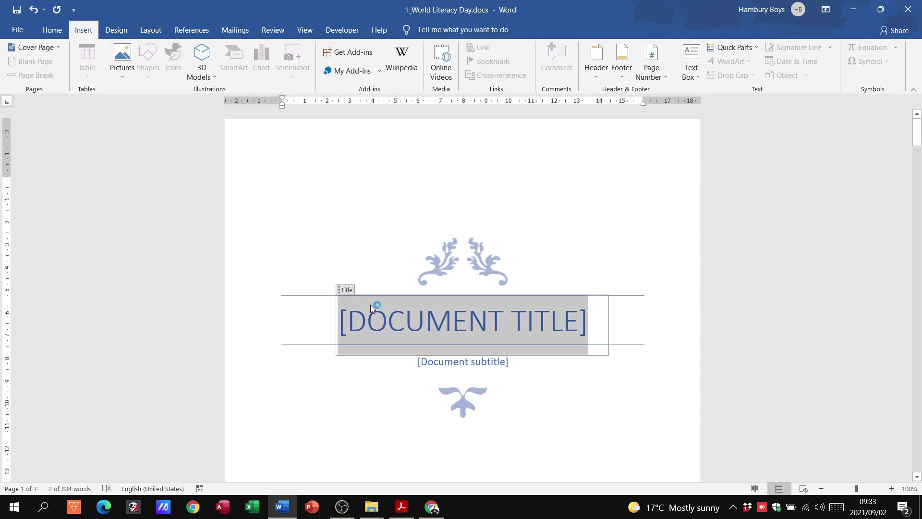
pyautogui.write('WORL')
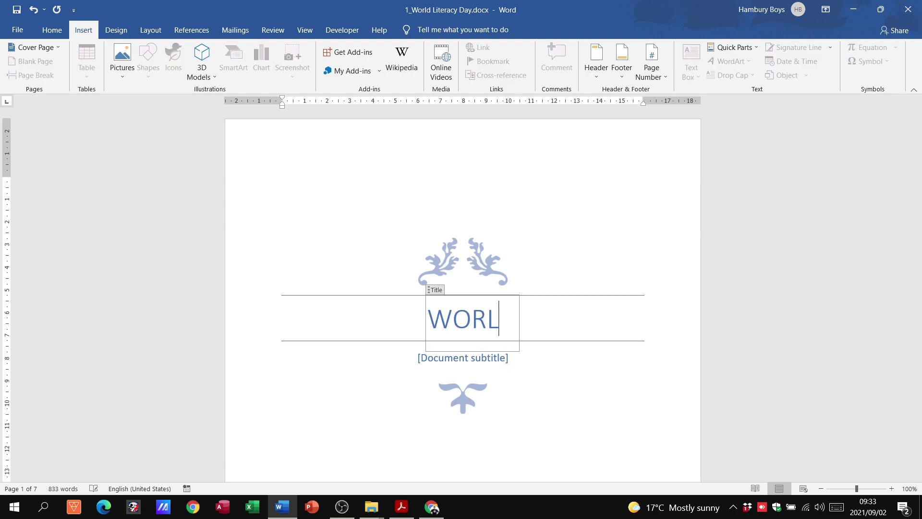
pyautogui.write('D LITERACY DAY')
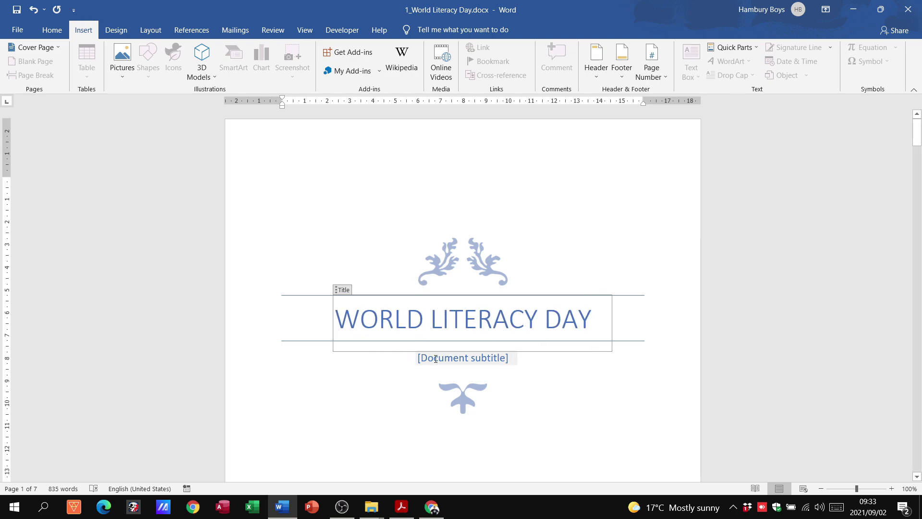
# Delete the document subtitle, company name and company address fields from the cover page.
pyautogui.click(419, 360)
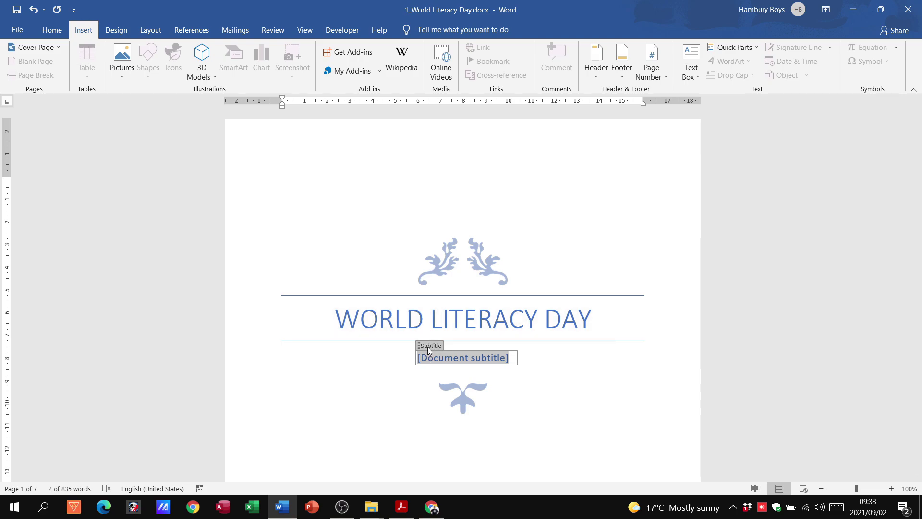
pyautogui.click(429, 346)
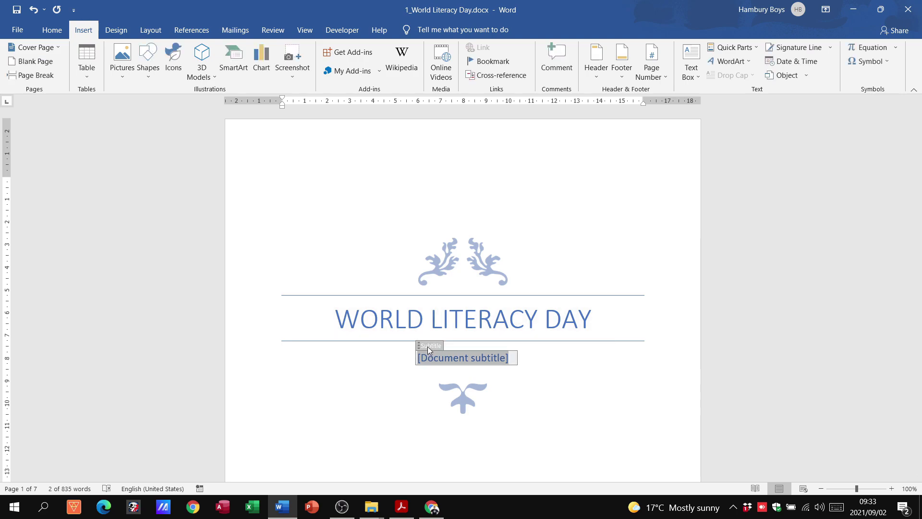
pyautogui.press('Delete')
pyautogui.scroll(-7, 404, 402)
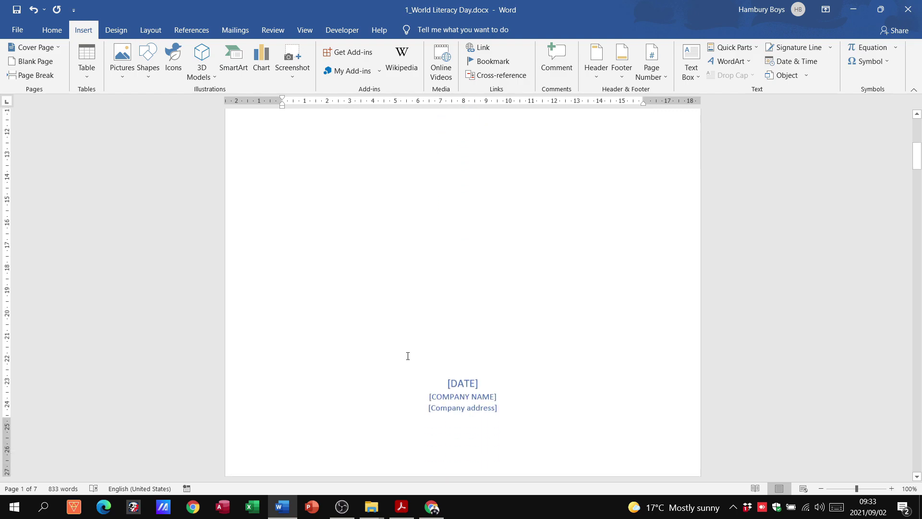
pyautogui.click(432, 394)
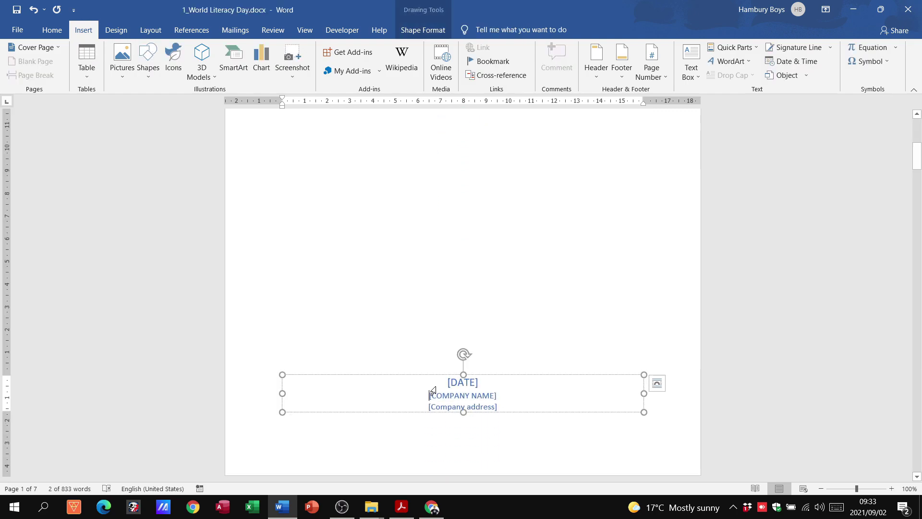
pyautogui.click(433, 392)
pyautogui.press('Delete')
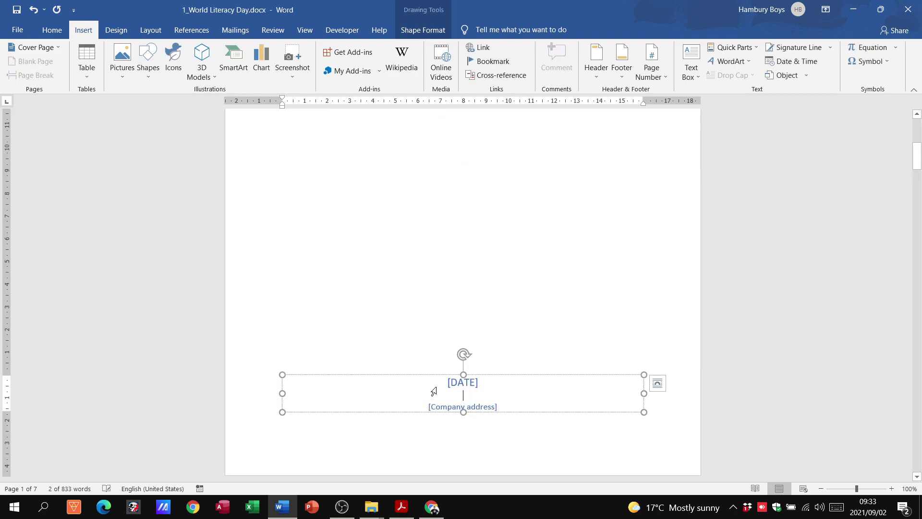
pyautogui.click(439, 406)
pyautogui.press('Delete')
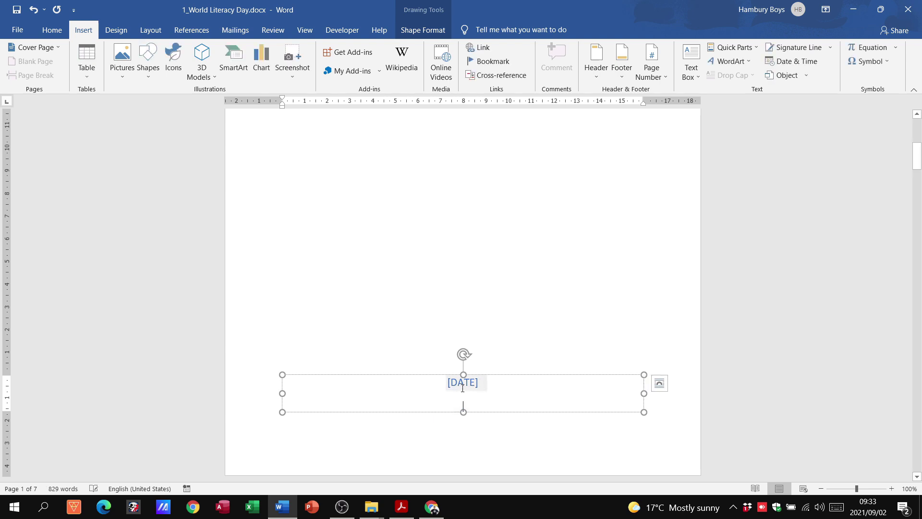
# Set the cover page's date field to 2 September 2021 with the date picker.
pyautogui.click(463, 385)
pyautogui.click(495, 382)
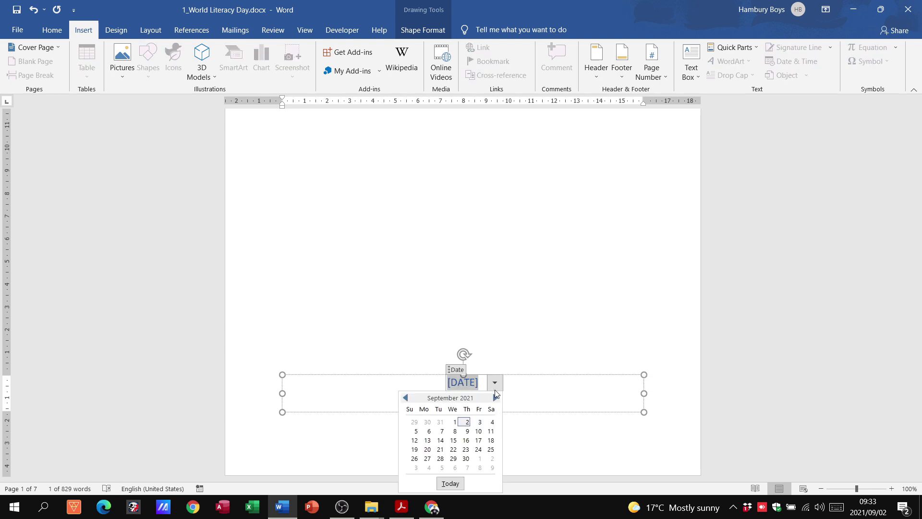
pyautogui.click(465, 422)
pyautogui.scroll(10, 545, 327)
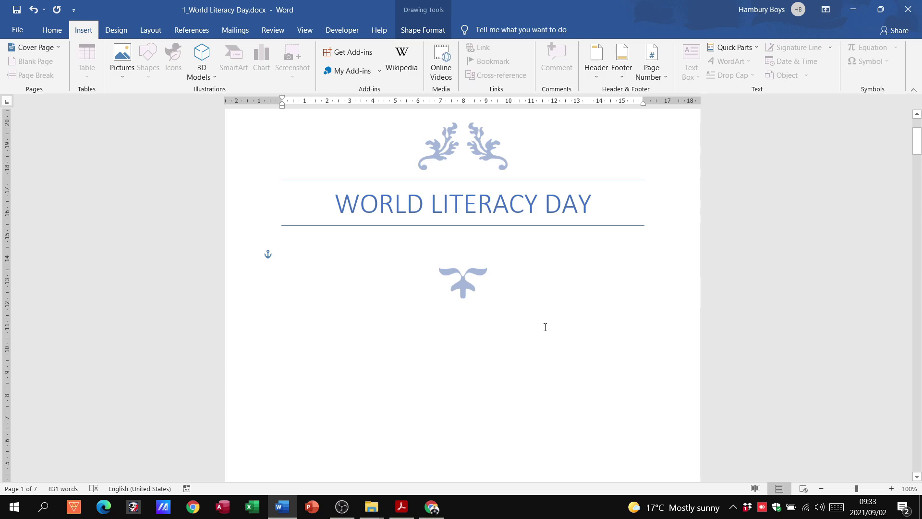
# Compare the Word cover page with the requirements of question 1.1 in the exam paper.
pyautogui.hotkey('alt', 'Tab')
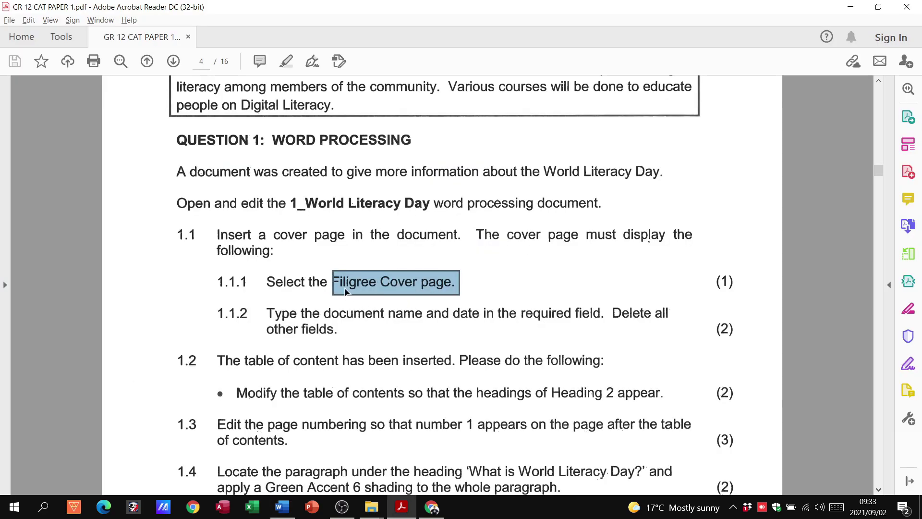
pyautogui.hotkey('alt', 'Tab')
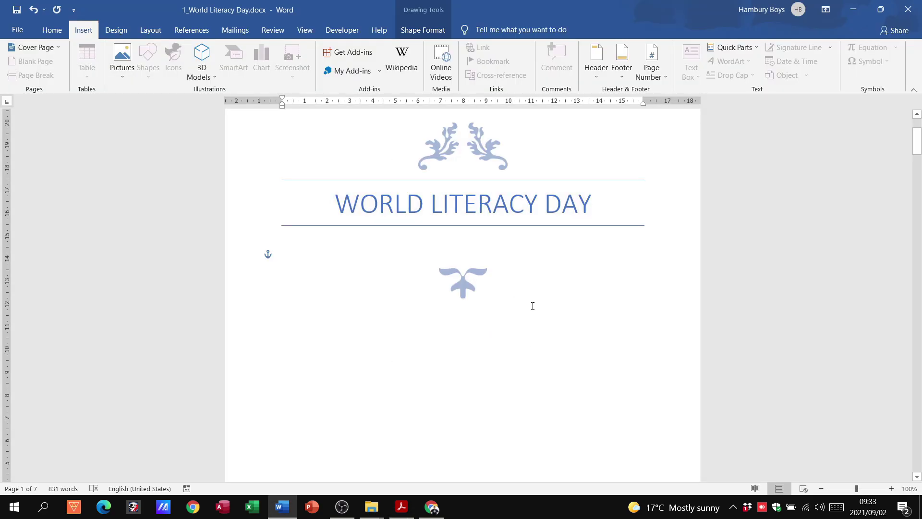
pyautogui.hotkey('alt', 'Tab')
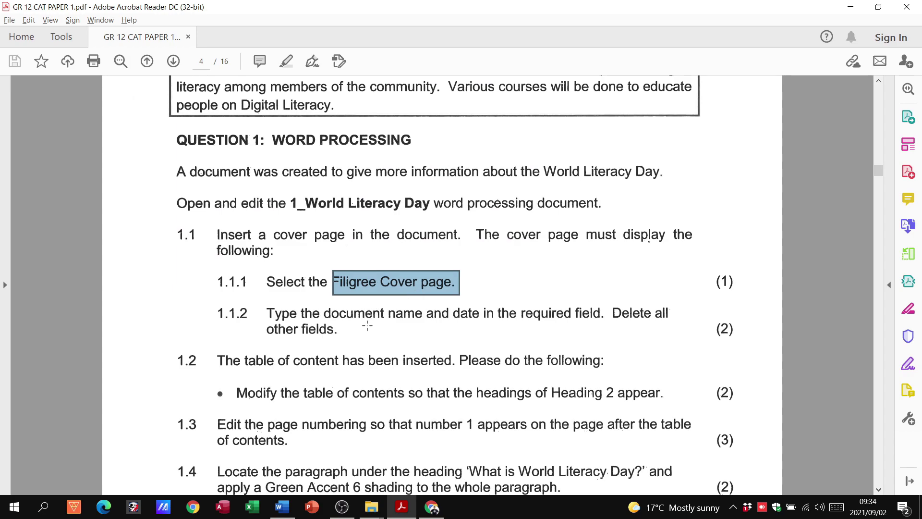
pyautogui.hotkey('alt', 'Tab')
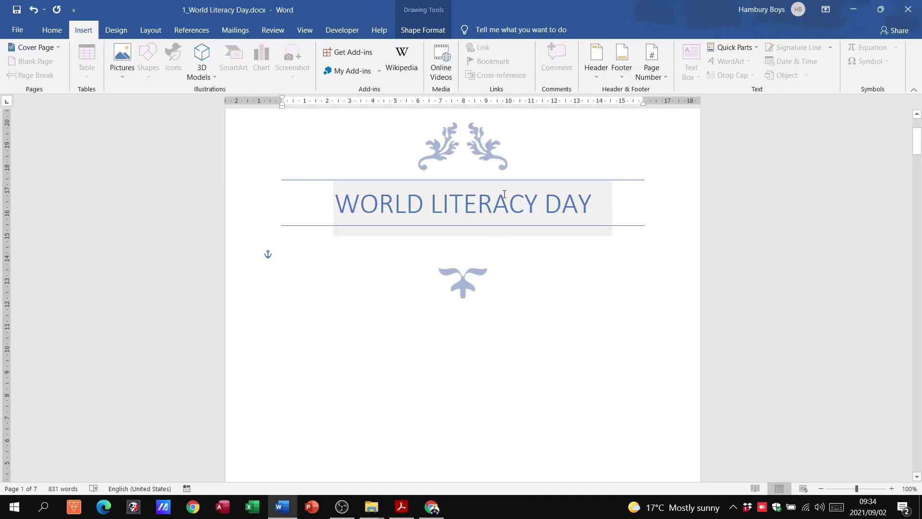
pyautogui.press('Down')
pyautogui.press('Down')
pyautogui.press('Down')
pyautogui.hotkey('alt', 'Tab')
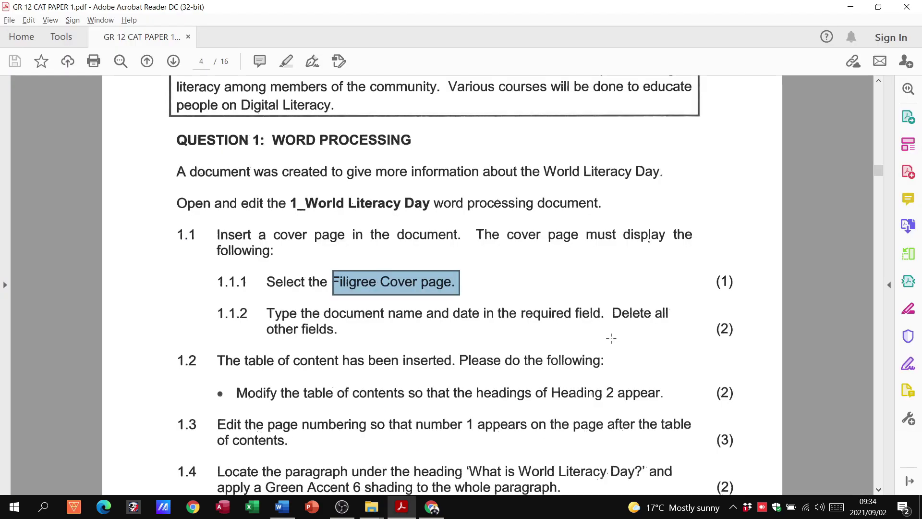
# Check the cover page against question 1.1.2 and read question 1.2 in the exam paper PDF.
pyautogui.hotkey('alt', 'Tab')
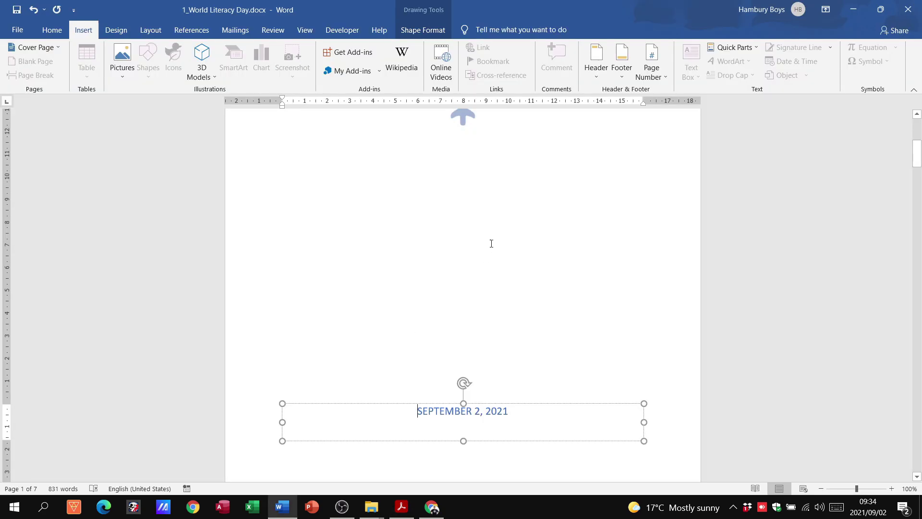
pyautogui.scroll(5, 266, 249)
pyautogui.scroll(-5, 467, 330)
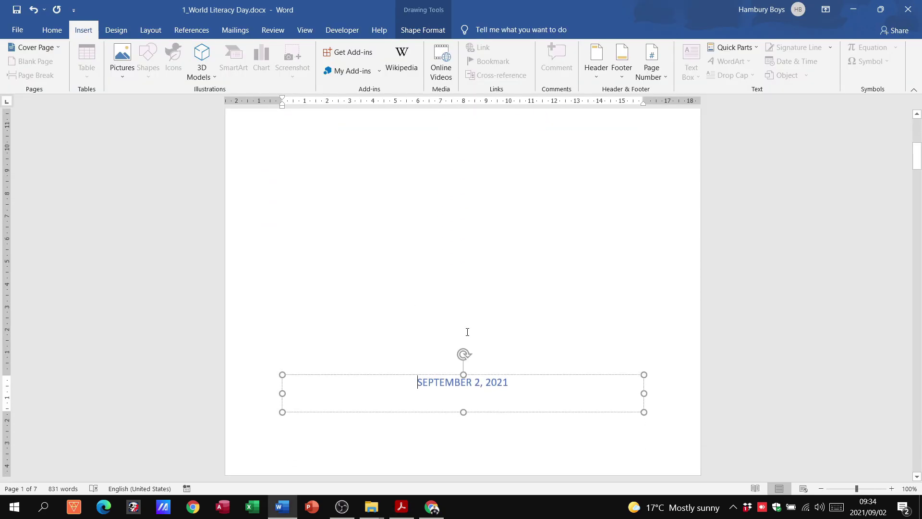
pyautogui.hotkey('alt', 'Tab')
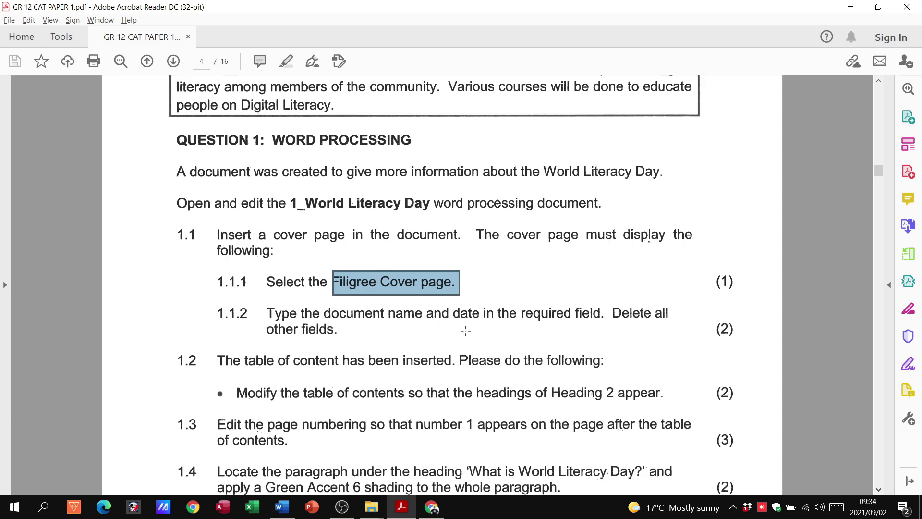
pyautogui.scroll(-2, 465, 331)
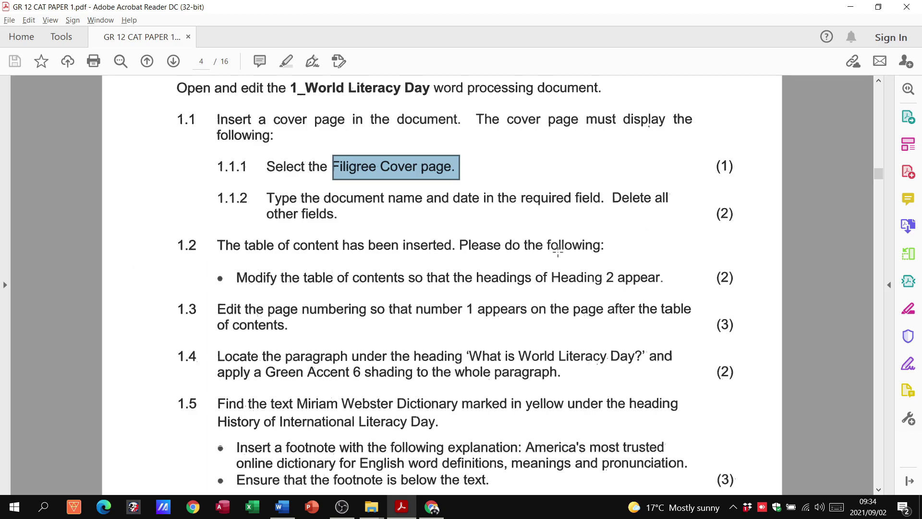
# Switch to Word and open the custom table of contents options for the existing table of contents.
pyautogui.hotkey('alt', 'Tab')
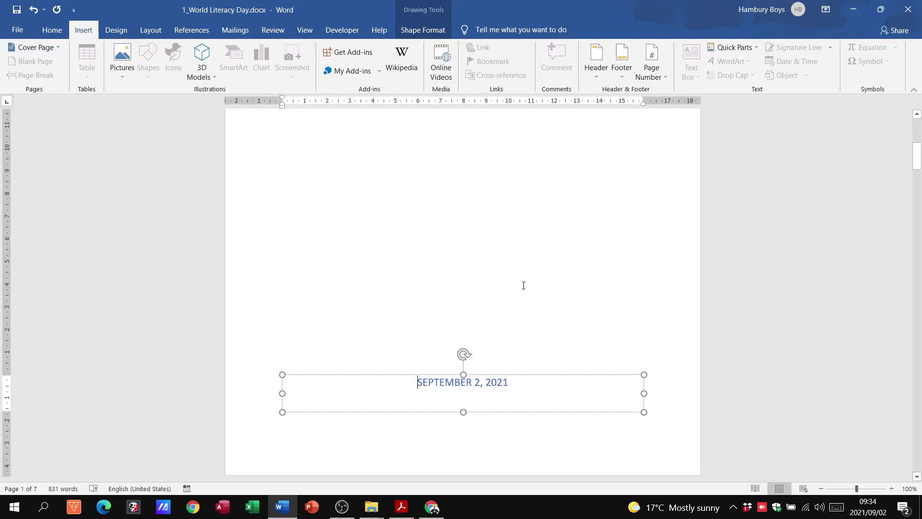
pyautogui.scroll(-8, 523, 284)
pyautogui.click(336, 221)
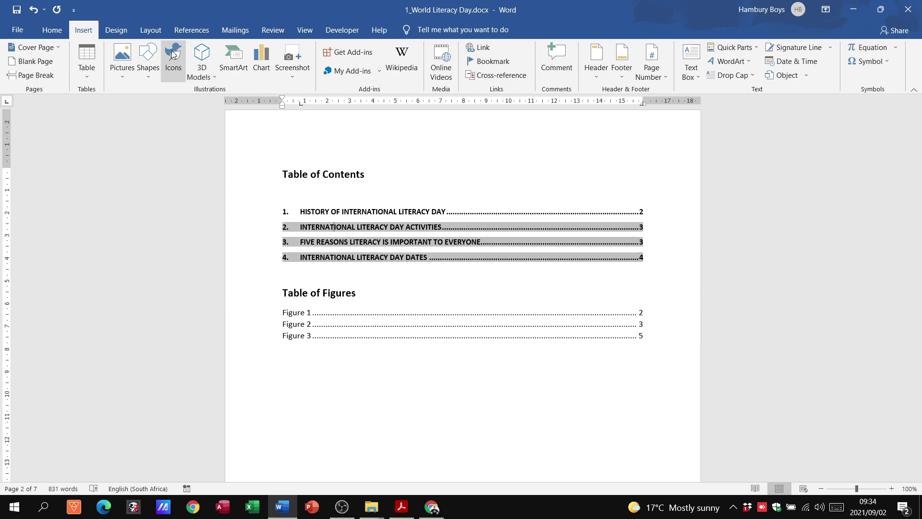
pyautogui.click(192, 27)
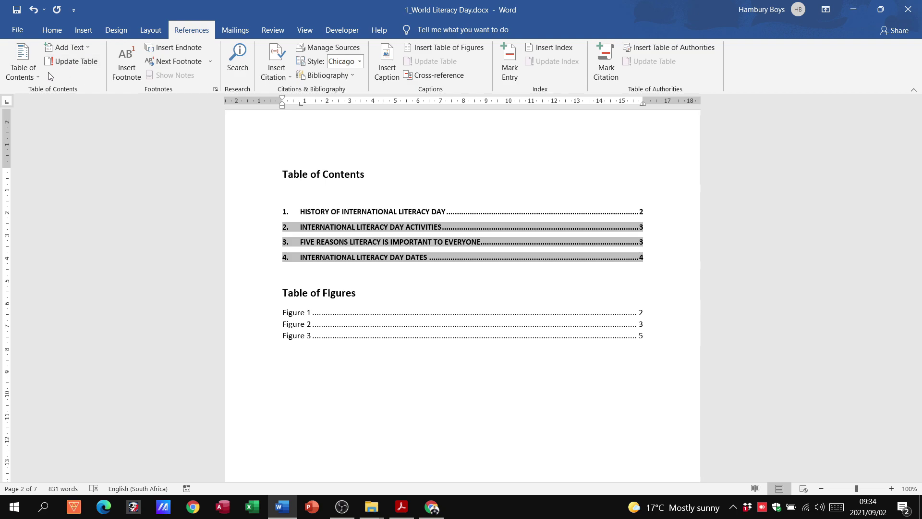
pyautogui.click(37, 77)
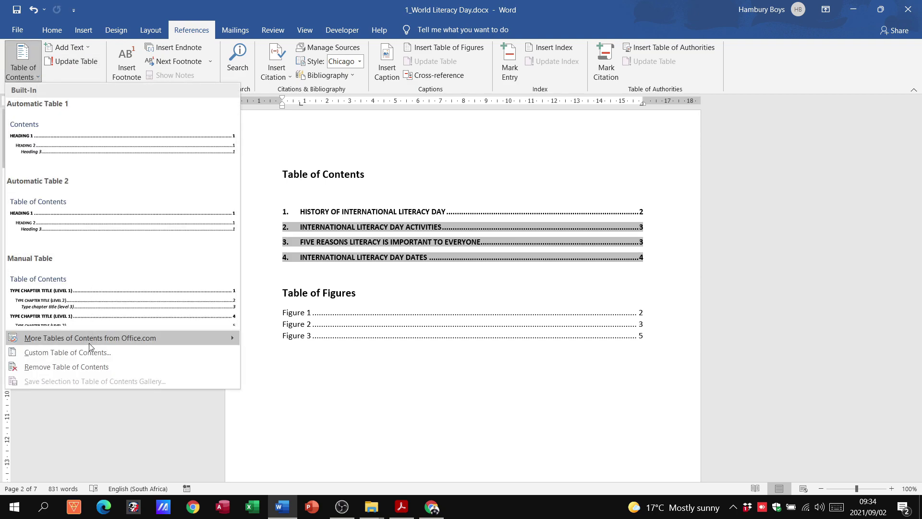
pyautogui.click(112, 353)
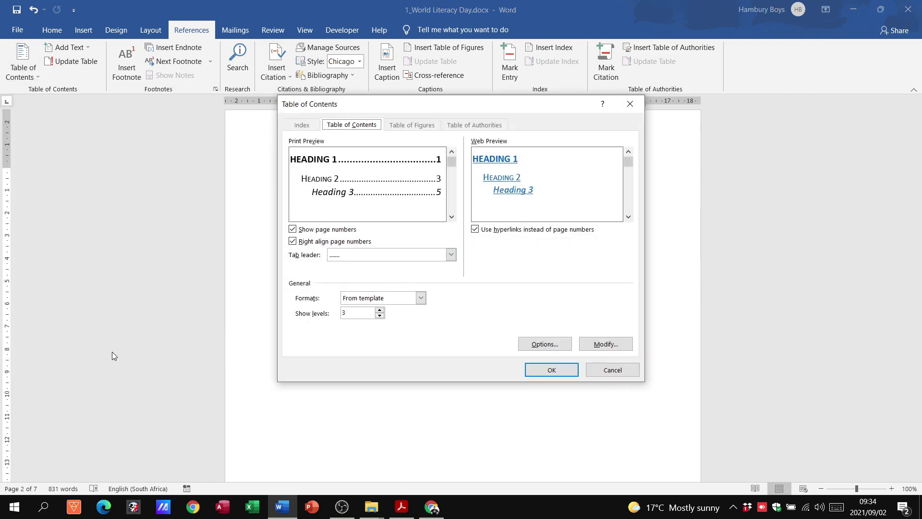
pyautogui.click(564, 348)
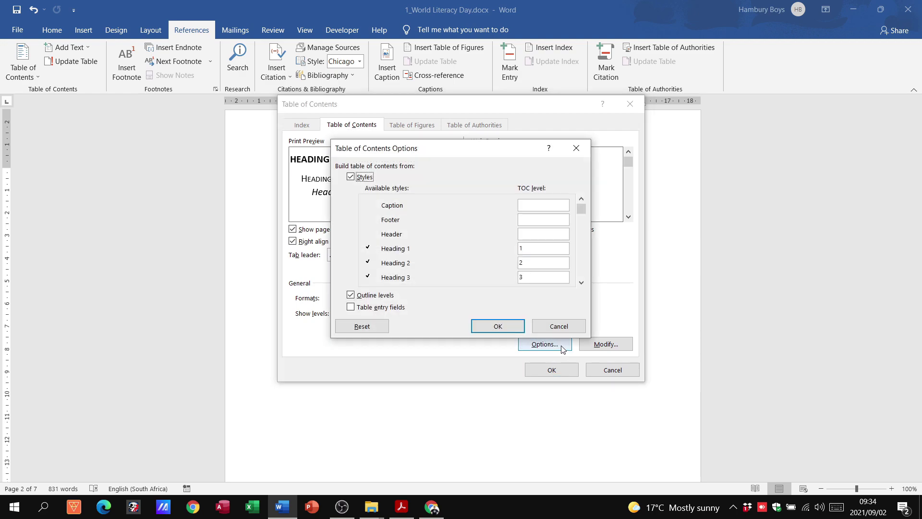
# Set the TOC level of Heading 2 to 2 and replace the existing table of contents.
pyautogui.click(548, 262)
pyautogui.doubleClick(522, 262)
pyautogui.press('BackSpace')
pyautogui.write('2')
pyautogui.click(498, 326)
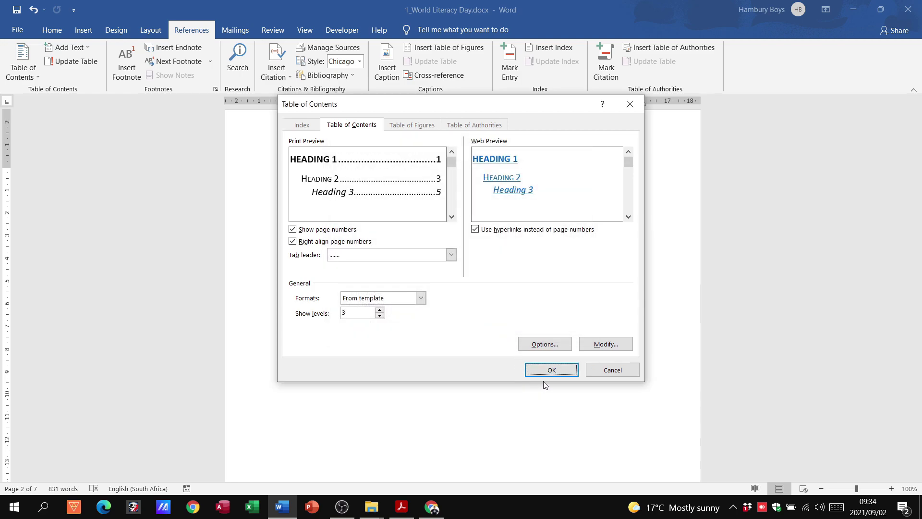
pyautogui.click(548, 369)
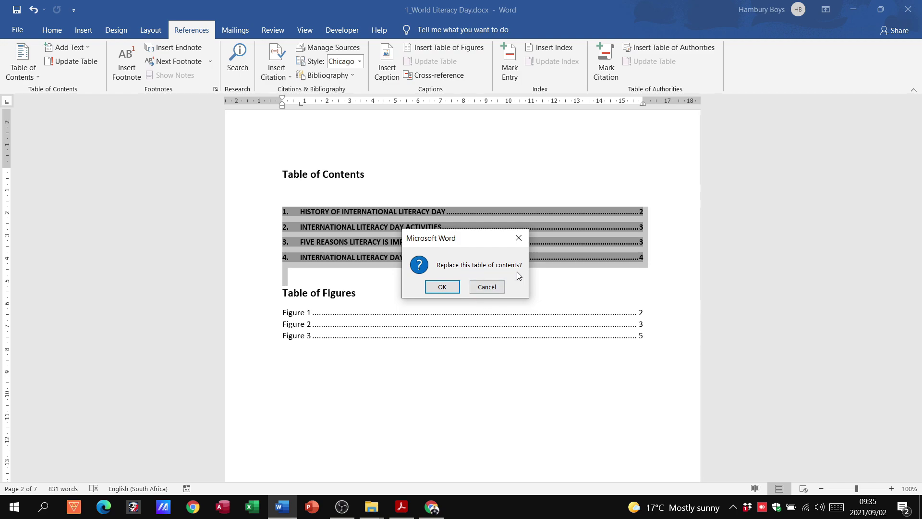
pyautogui.click(443, 287)
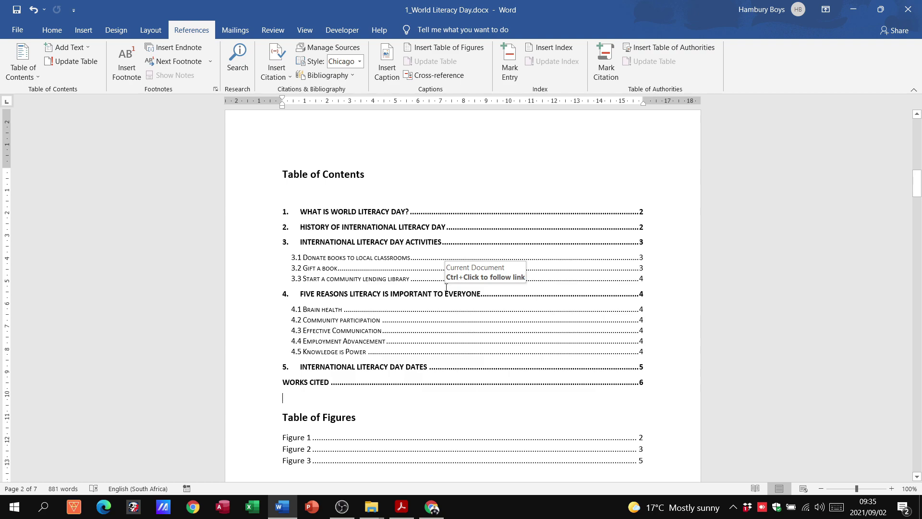
# Read question 1.3 in the exam paper and examine the page numbering around the table of contents in Word.
pyautogui.hotkey('alt', 'Tab')
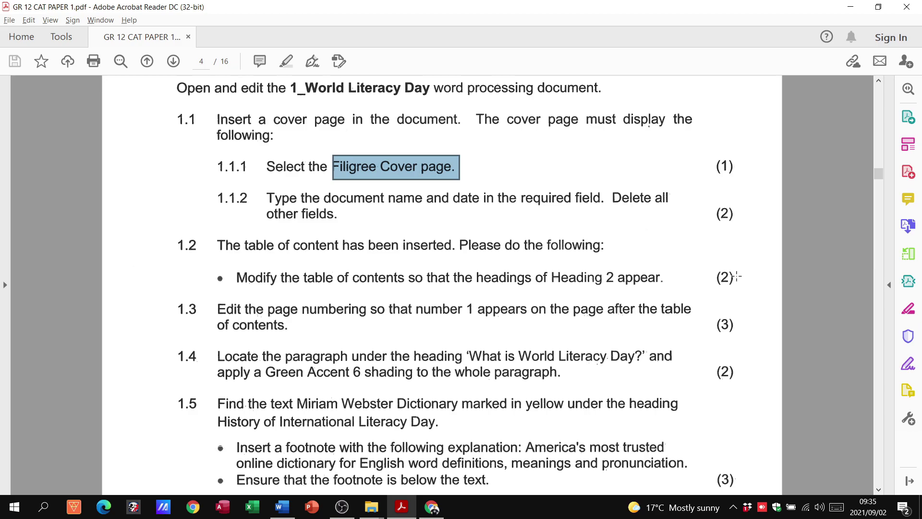
pyautogui.hotkey('alt', 'Tab')
pyautogui.scroll(-10, 520, 303)
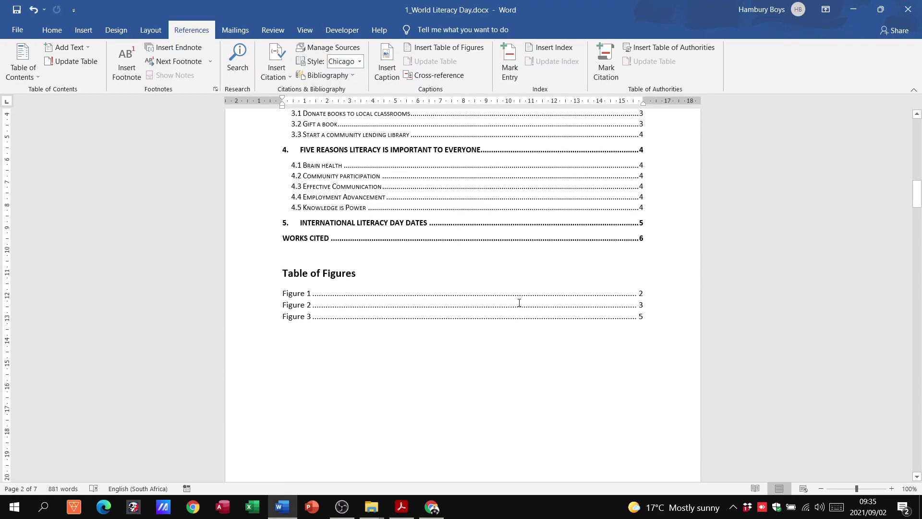
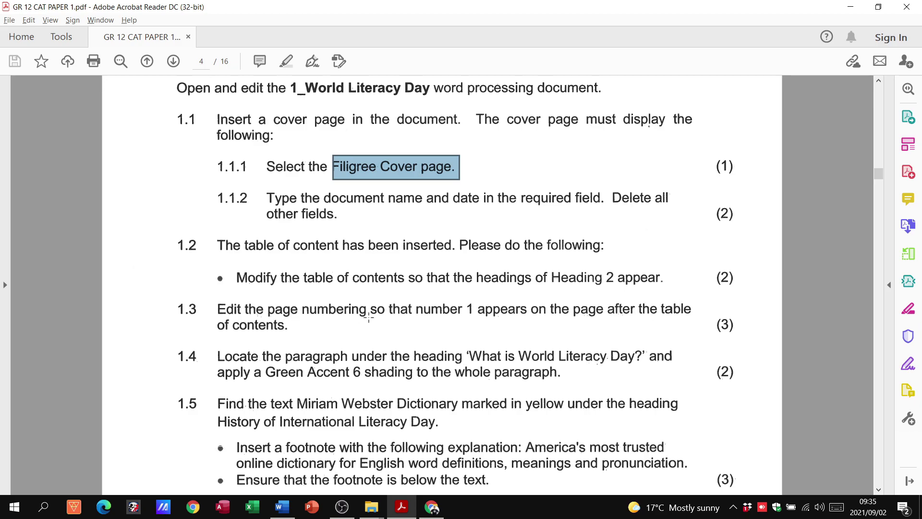
pyautogui.hotkey('alt', 'Tab')
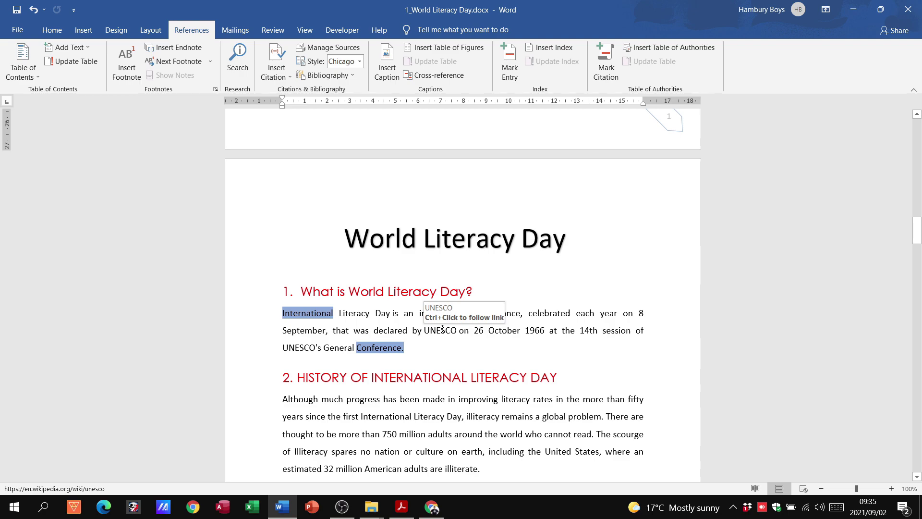
pyautogui.scroll(3, 443, 328)
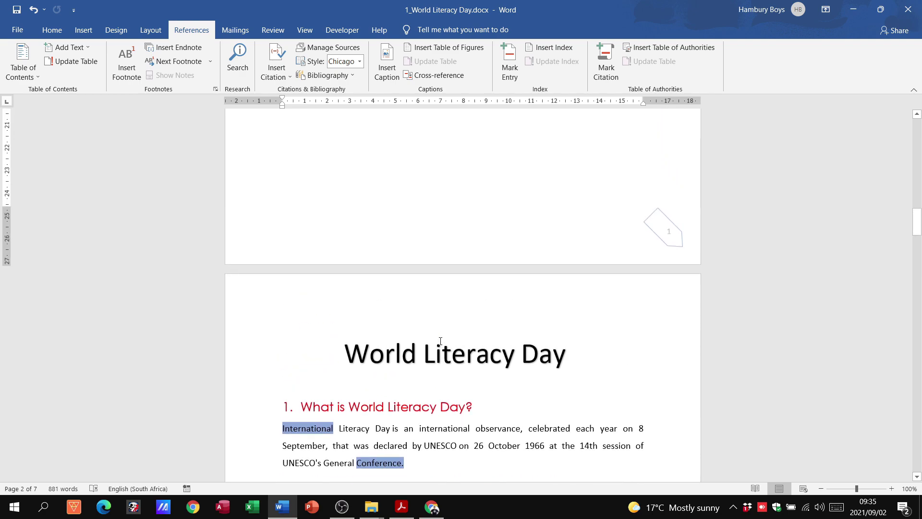
pyautogui.scroll(1, 441, 342)
pyautogui.scroll(7, 523, 187)
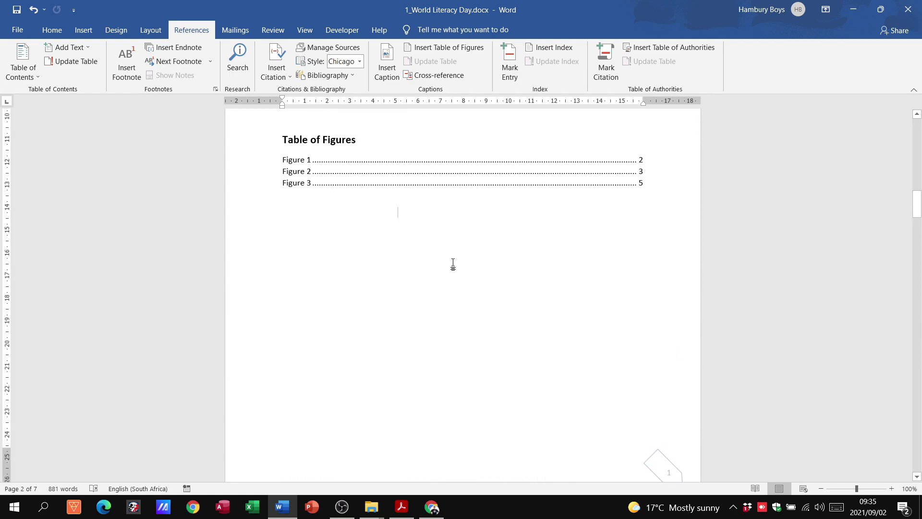
pyautogui.scroll(-9, 457, 262)
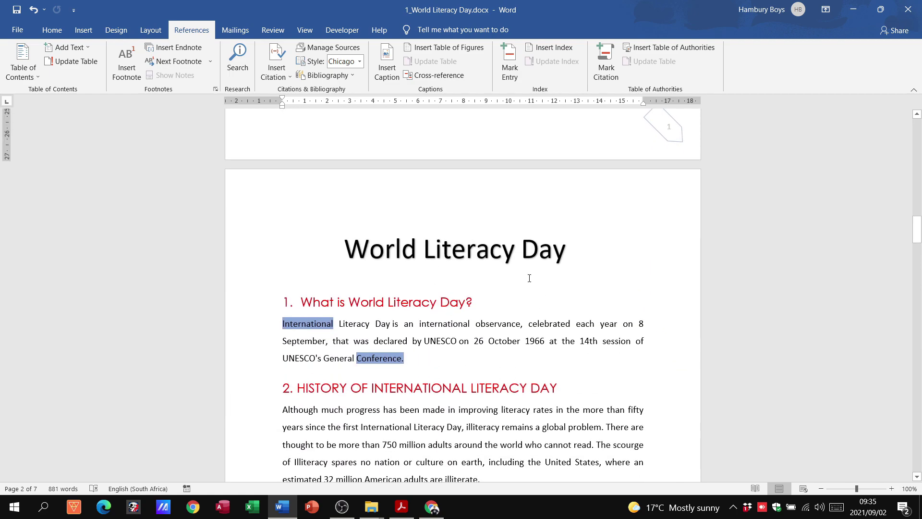
pyautogui.scroll(9, 530, 278)
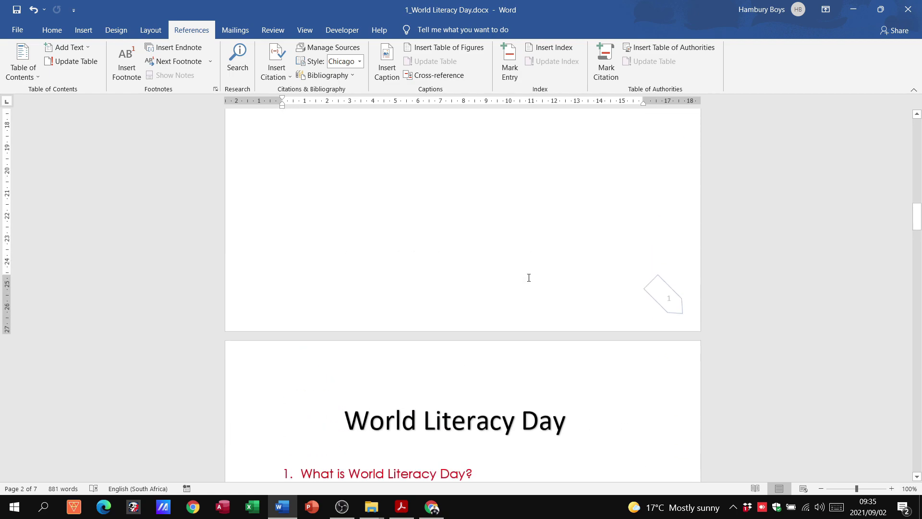
# Remove the existing page numbers and check the footers throughout the document.
pyautogui.click(76, 32)
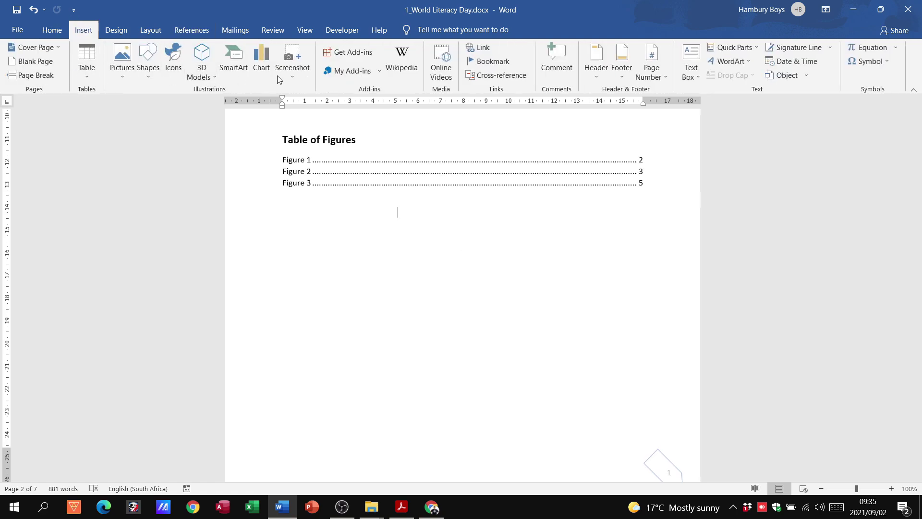
pyautogui.click(649, 76)
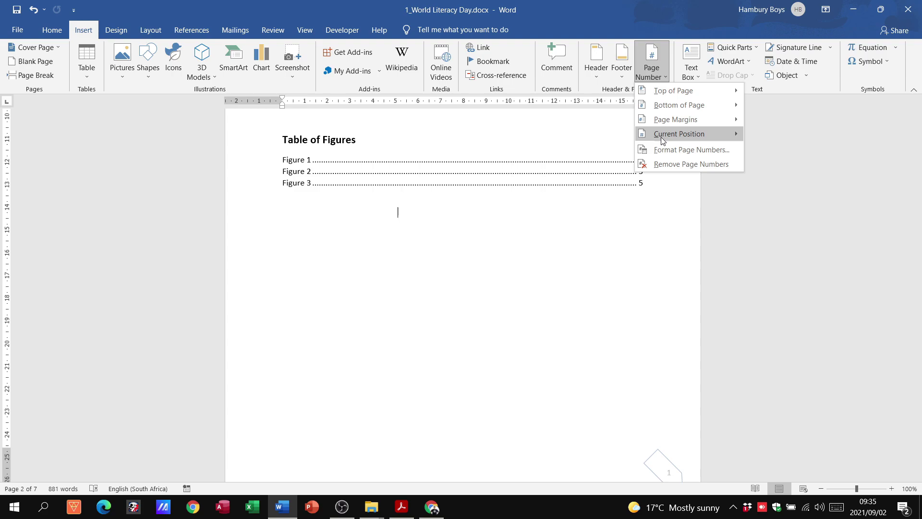
pyautogui.click(661, 165)
pyautogui.scroll(-10, 542, 262)
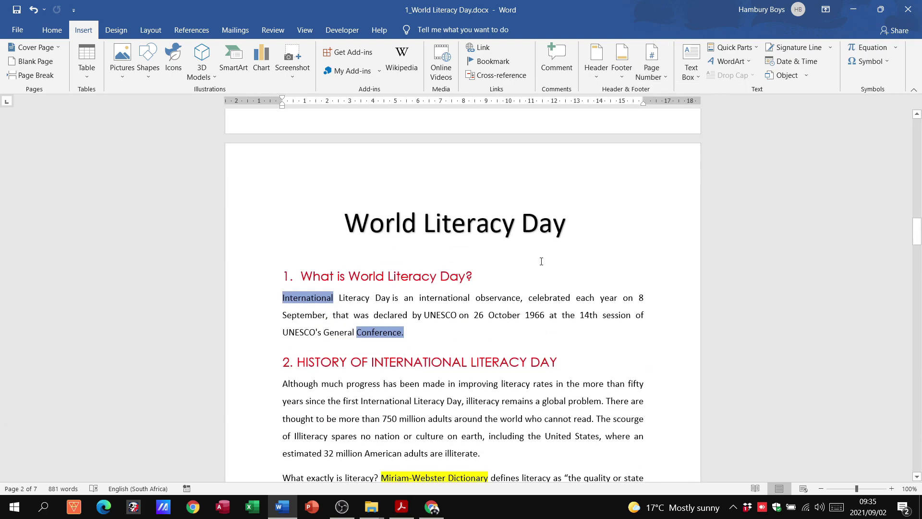
pyautogui.scroll(-20, 541, 261)
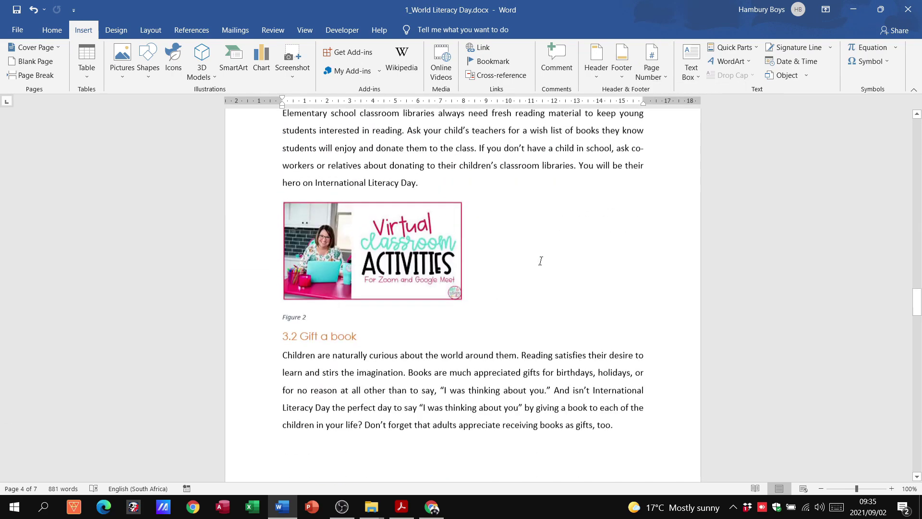
pyautogui.scroll(-5, 540, 261)
pyautogui.scroll(12, 541, 261)
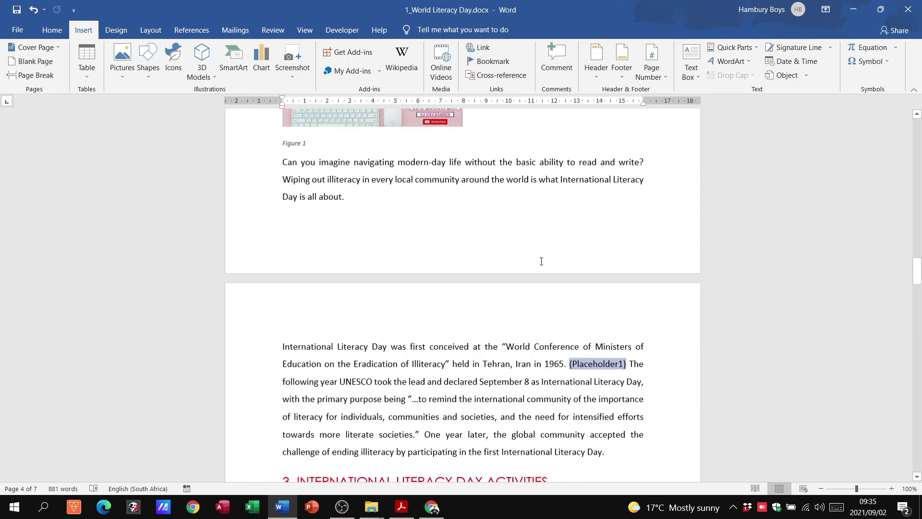
pyautogui.scroll(15, 541, 261)
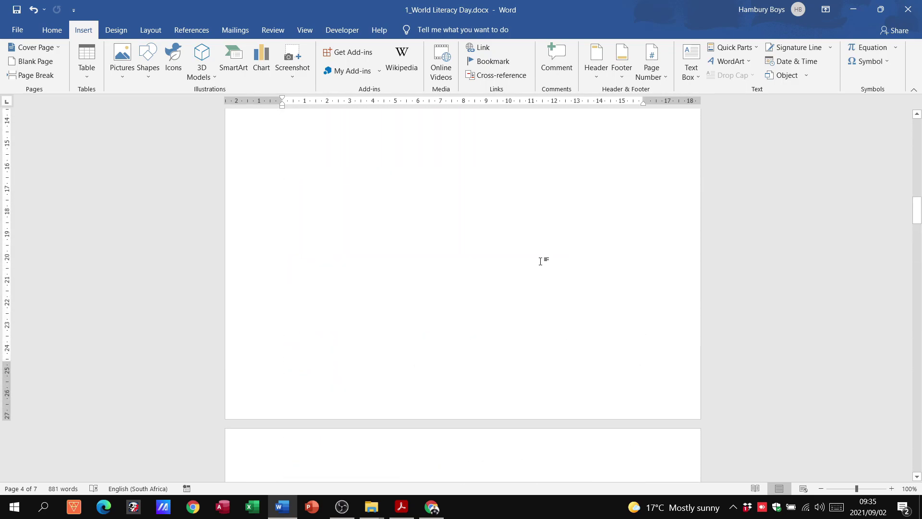
pyautogui.scroll(10, 542, 262)
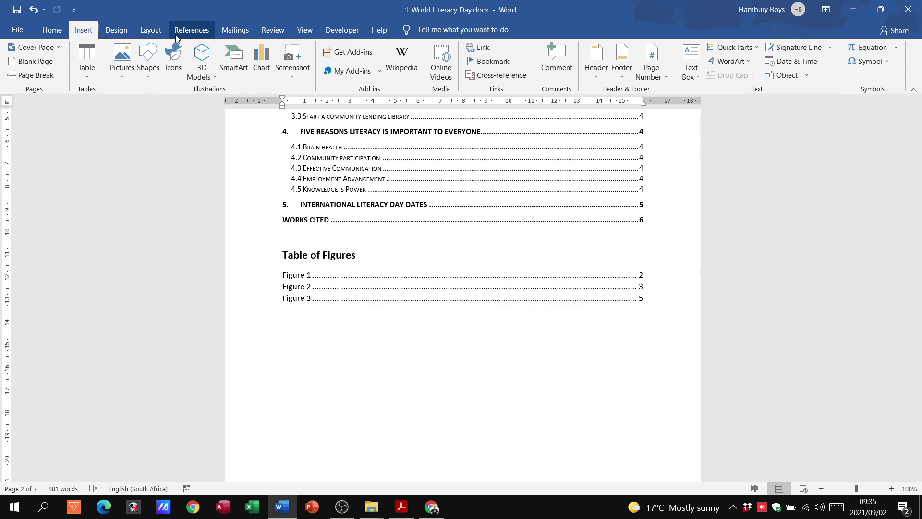
# Insert a Next Page section break below the Table of Figures.
pyautogui.click(152, 31)
pyautogui.click(165, 48)
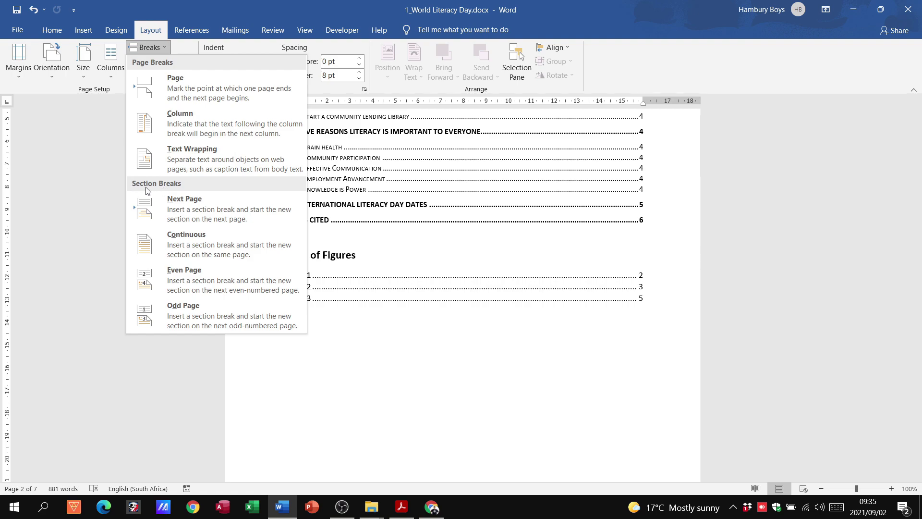
pyautogui.click(222, 215)
pyautogui.scroll(-4, 334, 258)
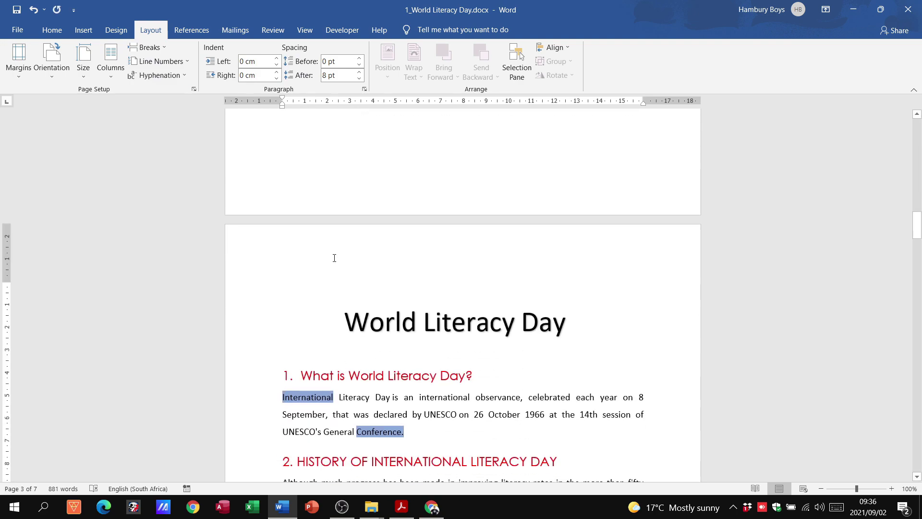
pyautogui.scroll(-2, 342, 231)
pyautogui.scroll(10, 417, 226)
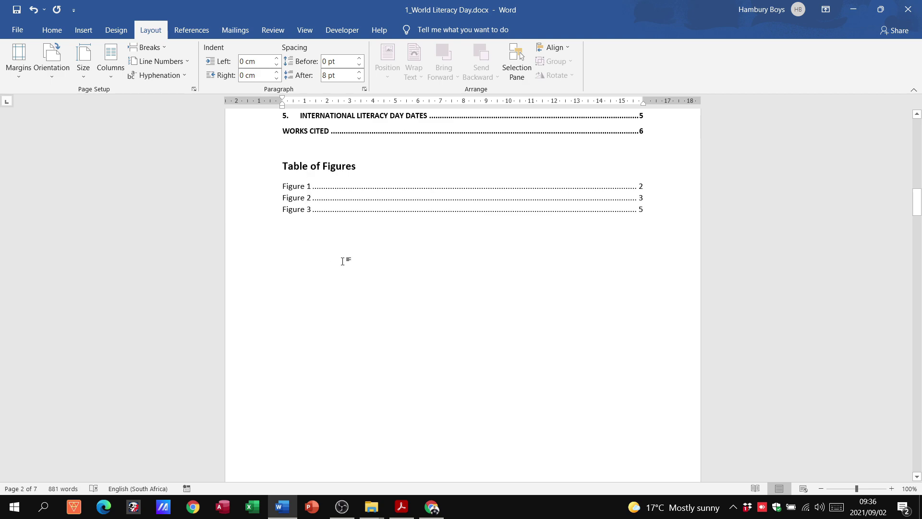
# Show the formatting marks to check the breaks below the Table of Figures, and hide them again.
pyautogui.click(51, 30)
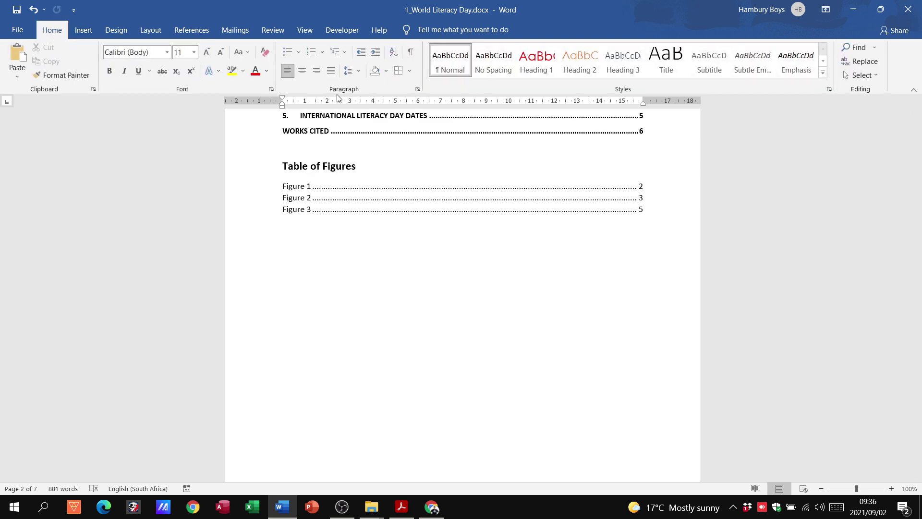
pyautogui.click(412, 58)
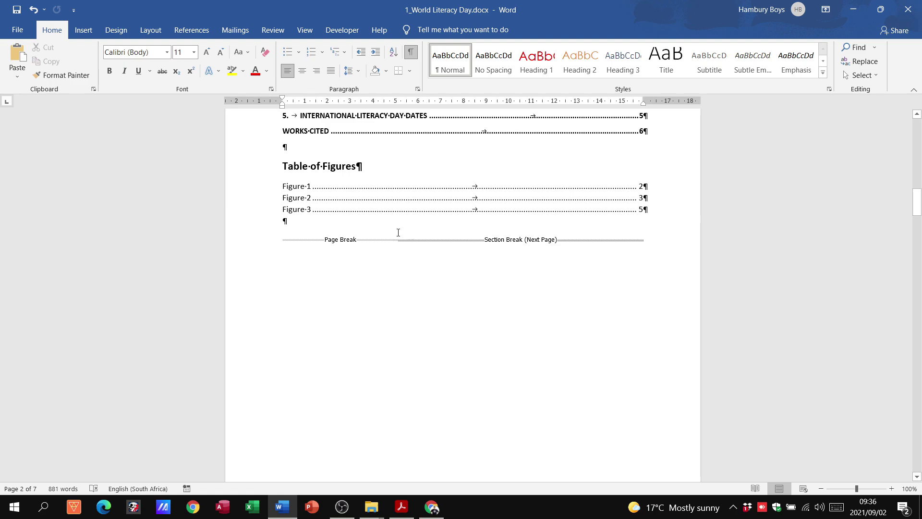
pyautogui.hotkey('ctrl', 'shift', '8')
# Insert Accent Bar 2 page numbers at the bottom of the page in the section that begins with the World Literacy Day title.
pyautogui.scroll(-10, 317, 214)
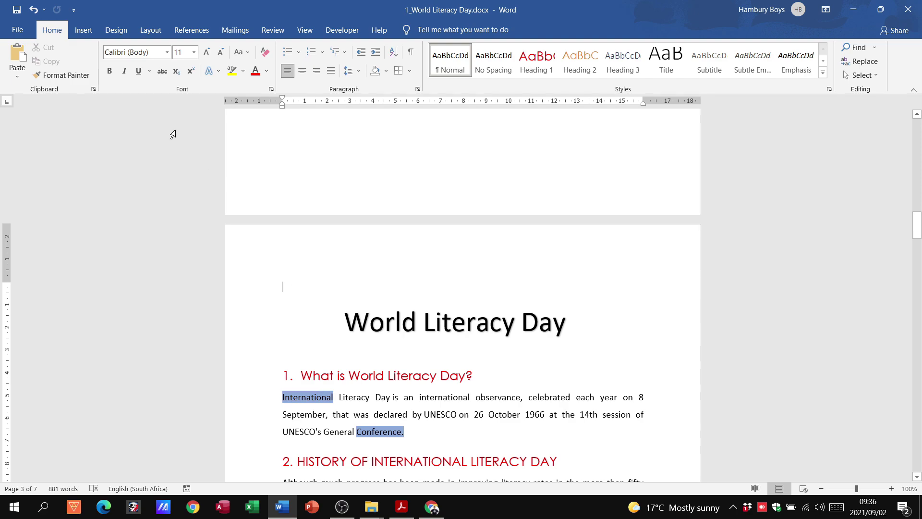
pyautogui.click(84, 30)
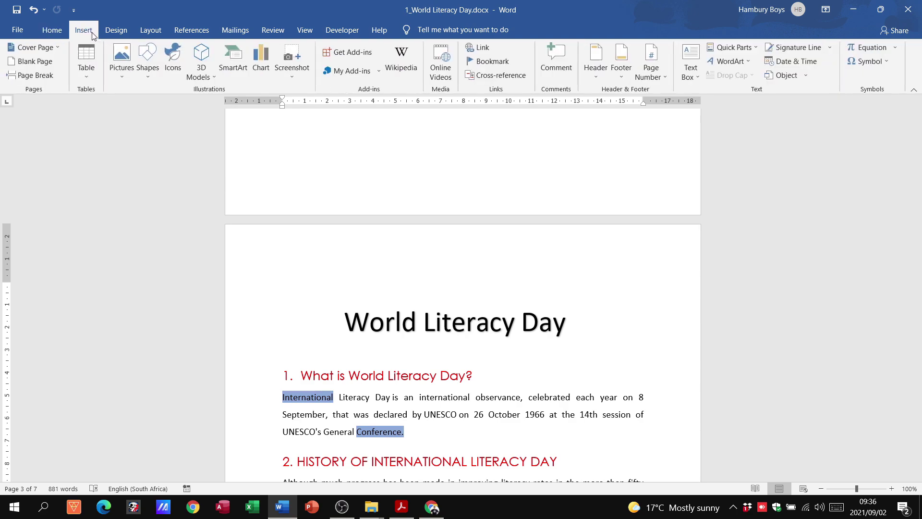
pyautogui.click(662, 76)
pyautogui.moveTo(669, 111)
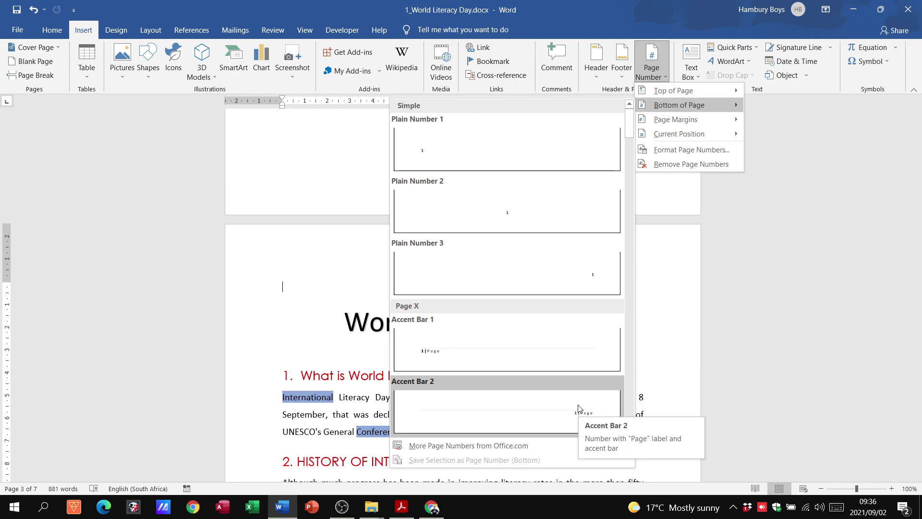
pyautogui.click(578, 408)
pyautogui.scroll(-2, 576, 406)
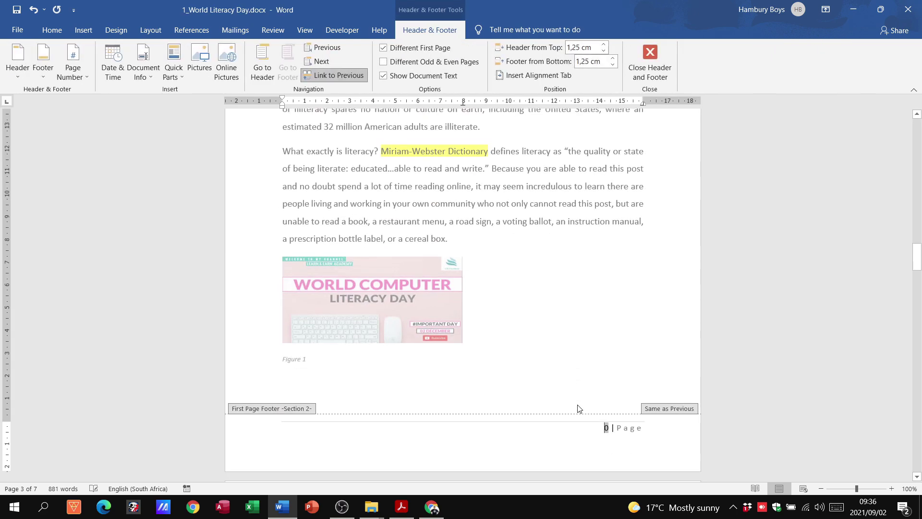
# Examine the headers, footers and page numbers on the pages of section 2.
pyautogui.scroll(5, 570, 199)
pyautogui.scroll(2, 507, 239)
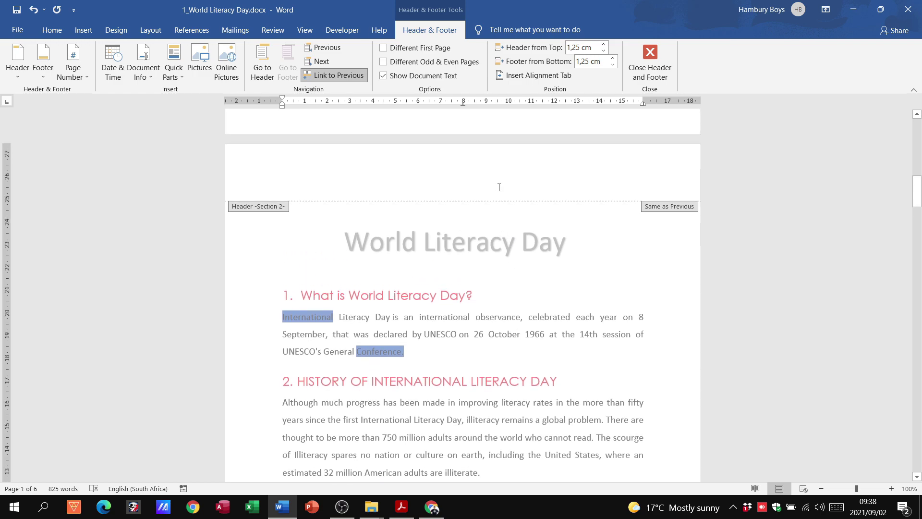
pyautogui.scroll(-4, 587, 267)
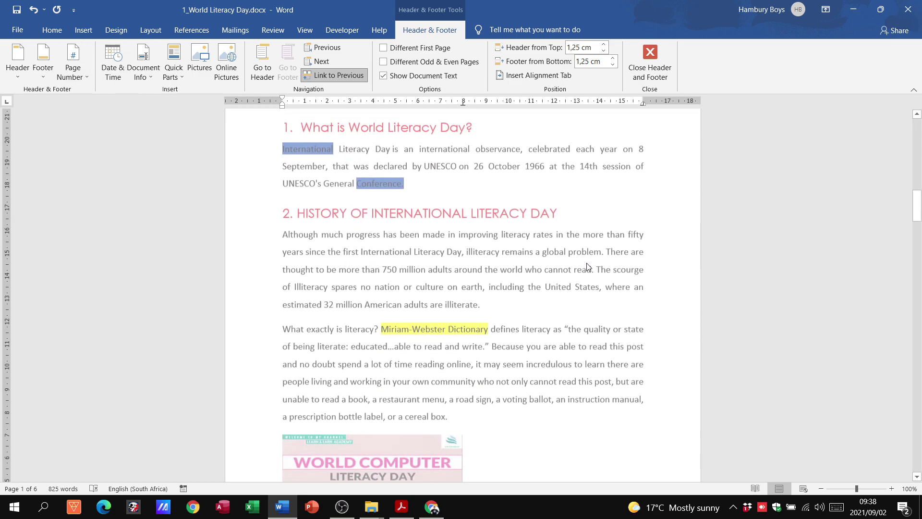
pyautogui.scroll(-4, 587, 267)
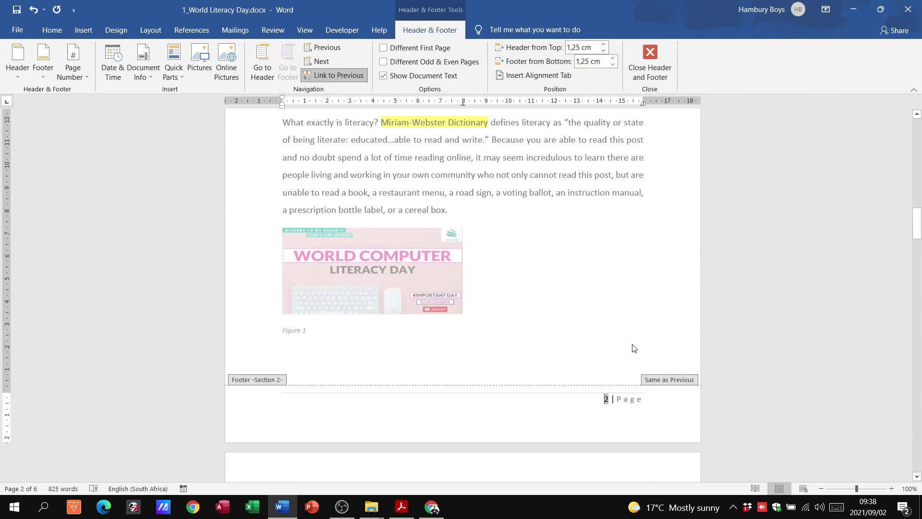
pyautogui.scroll(-11, 633, 348)
pyautogui.scroll(-15, 634, 349)
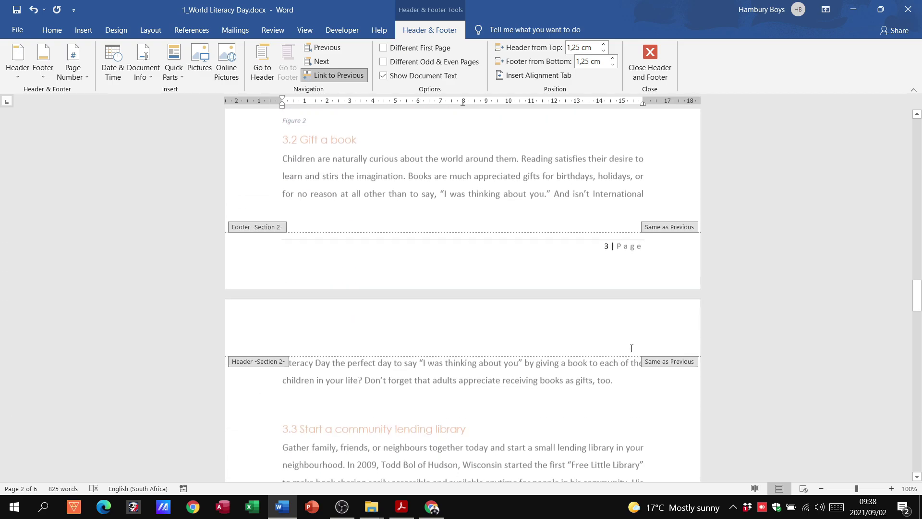
pyautogui.scroll(20, 632, 348)
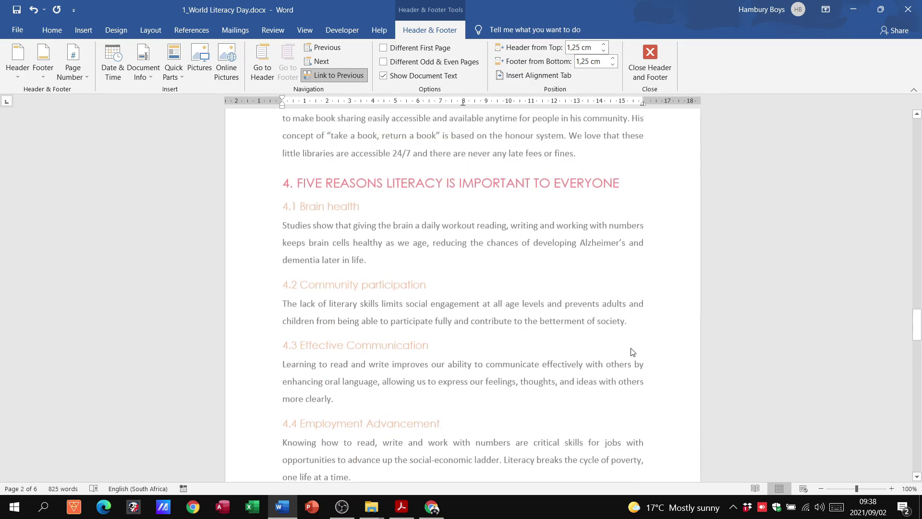
pyautogui.scroll(10, 631, 348)
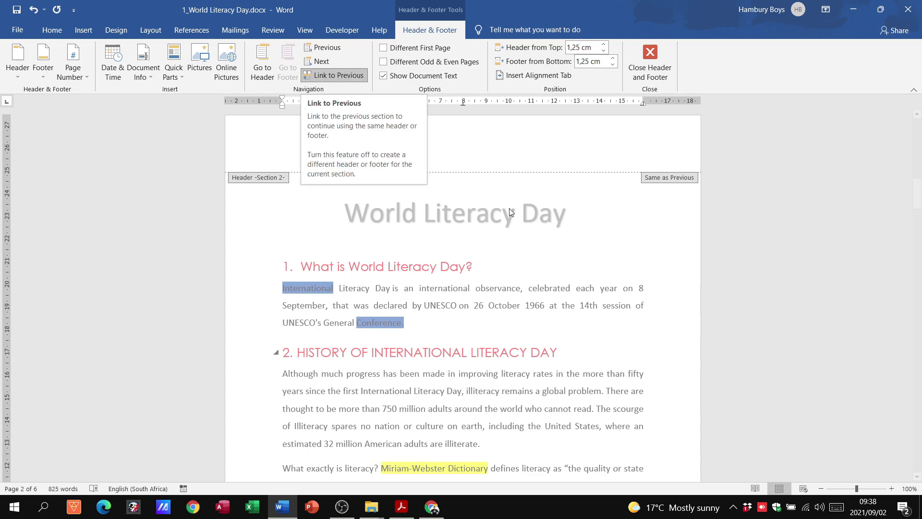
# Unlink the section 2 footer from the previous section, start its page numbering at 1, and leave footer editing.
pyautogui.click(346, 74)
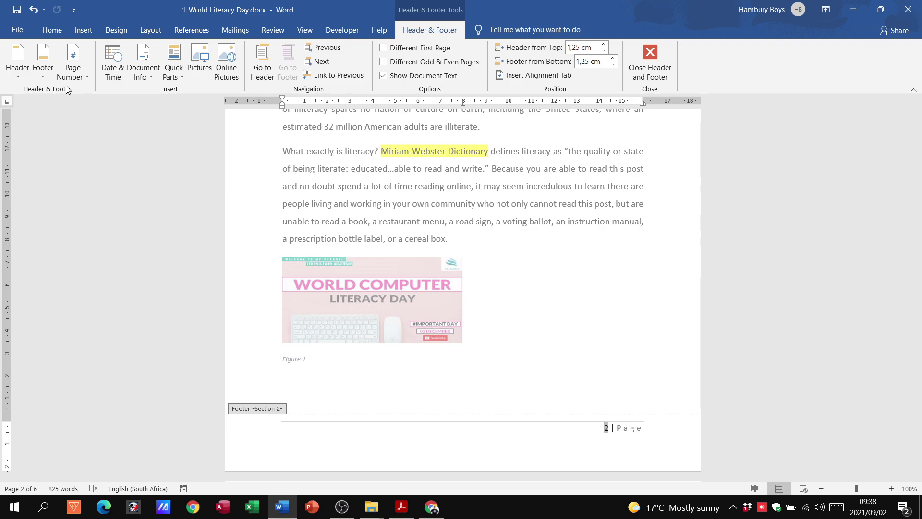
pyautogui.click(84, 77)
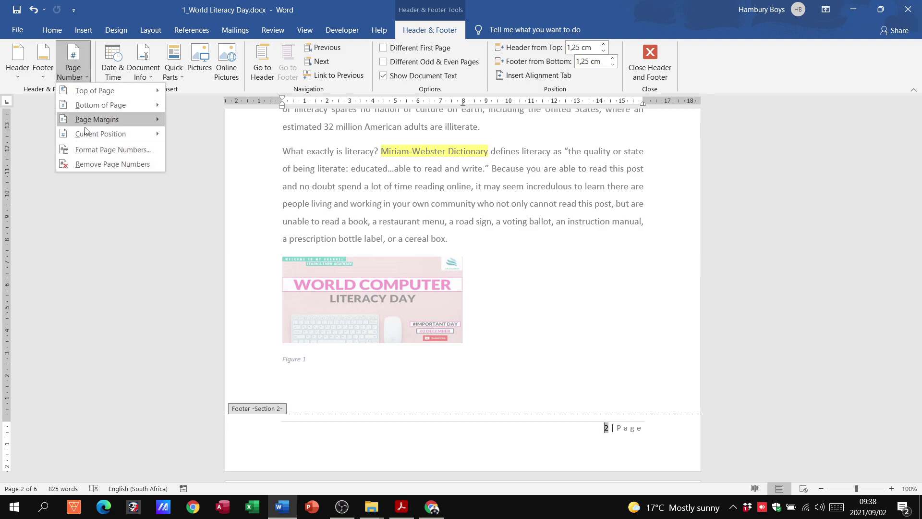
pyautogui.click(149, 149)
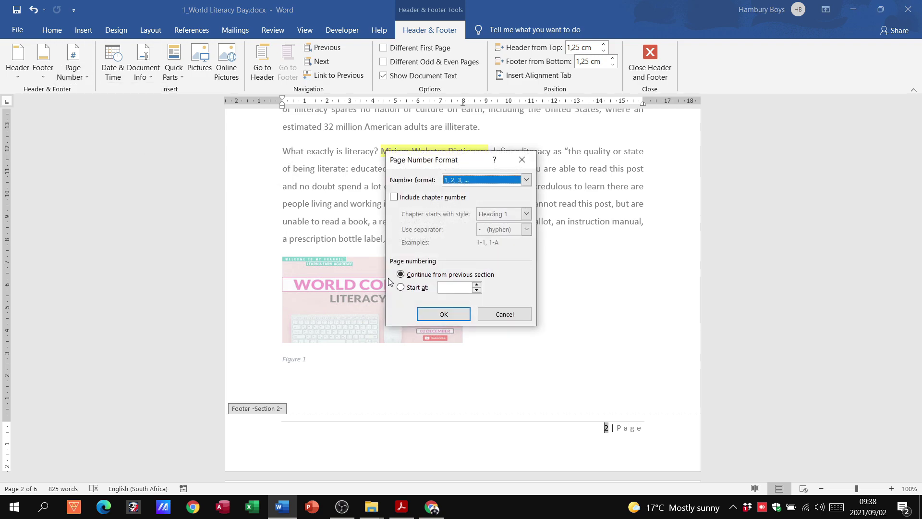
pyautogui.click(401, 287)
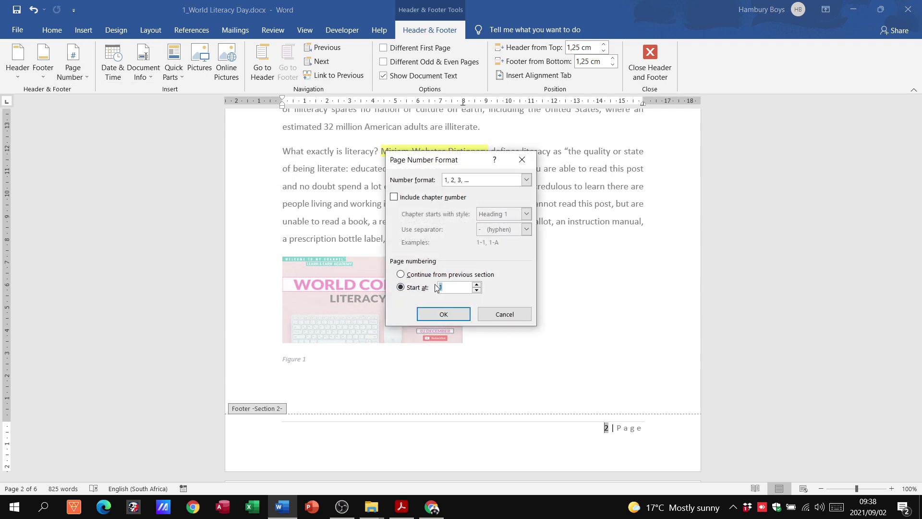
pyautogui.click(443, 315)
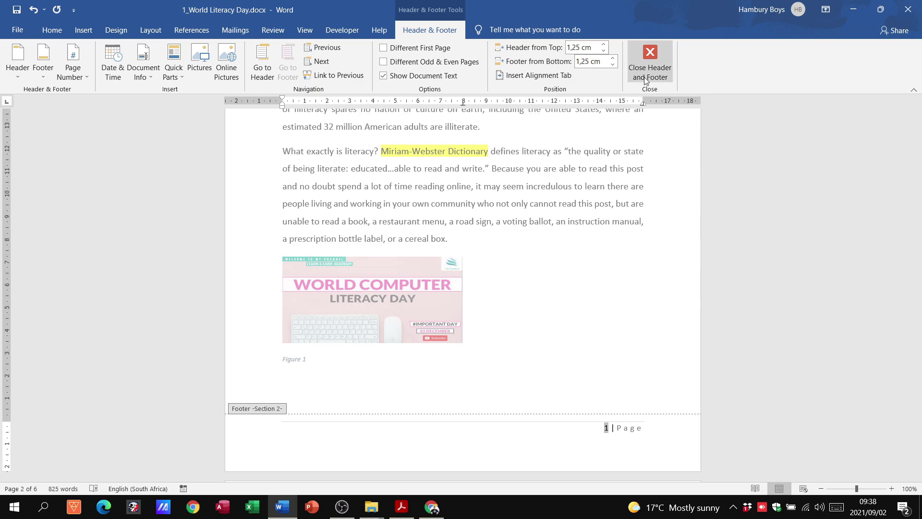
pyautogui.click(650, 61)
# Remove the page number from the table of contents section.
pyautogui.scroll(5, 618, 414)
pyautogui.scroll(8, 618, 413)
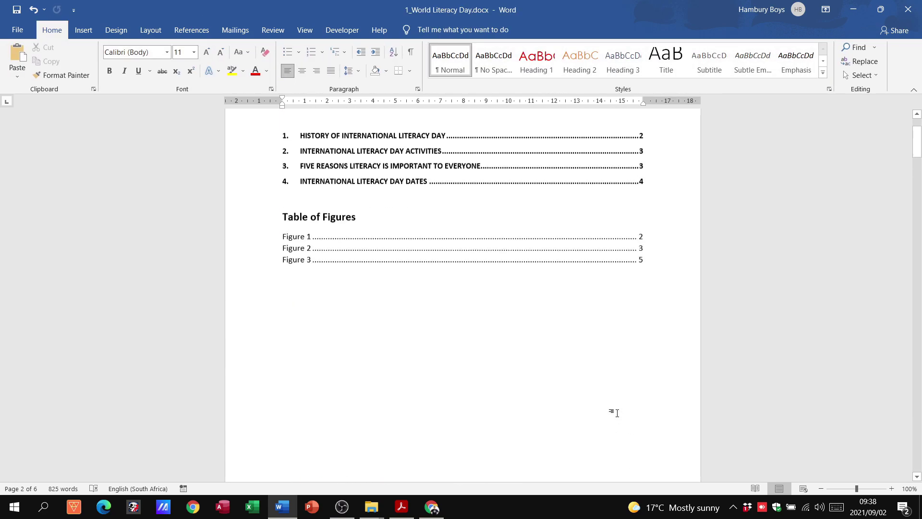
pyautogui.scroll(-6, 619, 342)
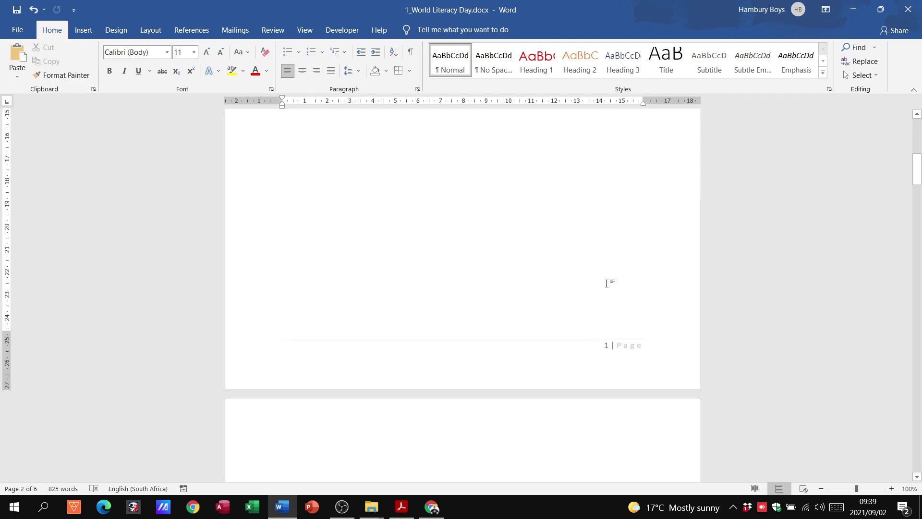
pyautogui.click(79, 31)
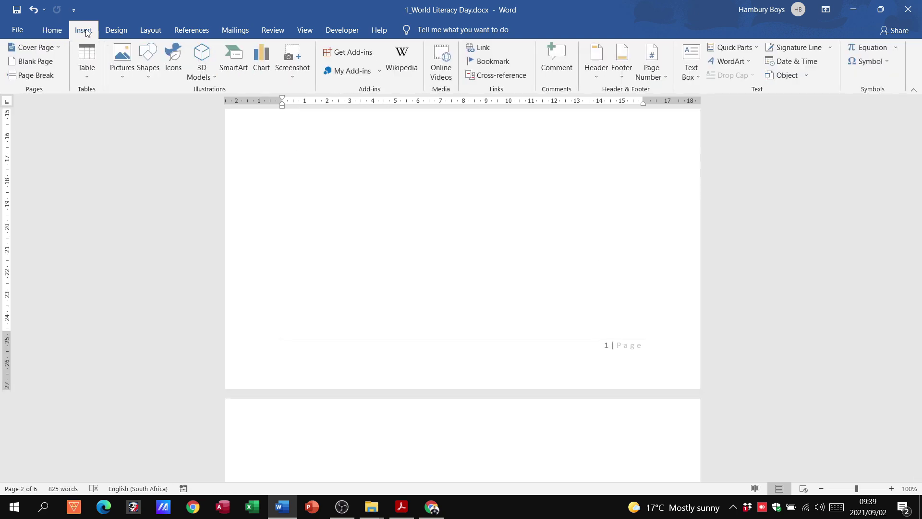
pyautogui.click(650, 76)
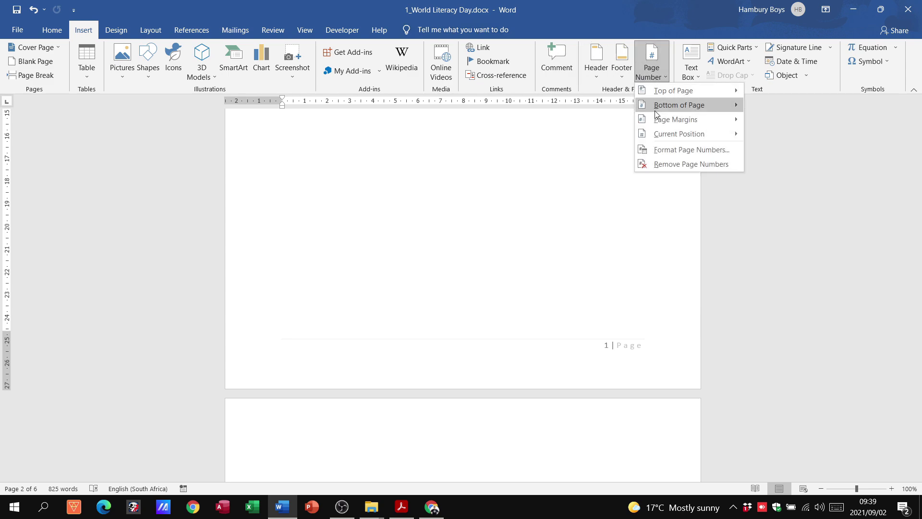
pyautogui.click(659, 164)
# Check the page numbers on the pages after the table of contents and read question 1.4 in the exam paper in Adobe Acrobat Reader.
pyautogui.scroll(-10, 616, 262)
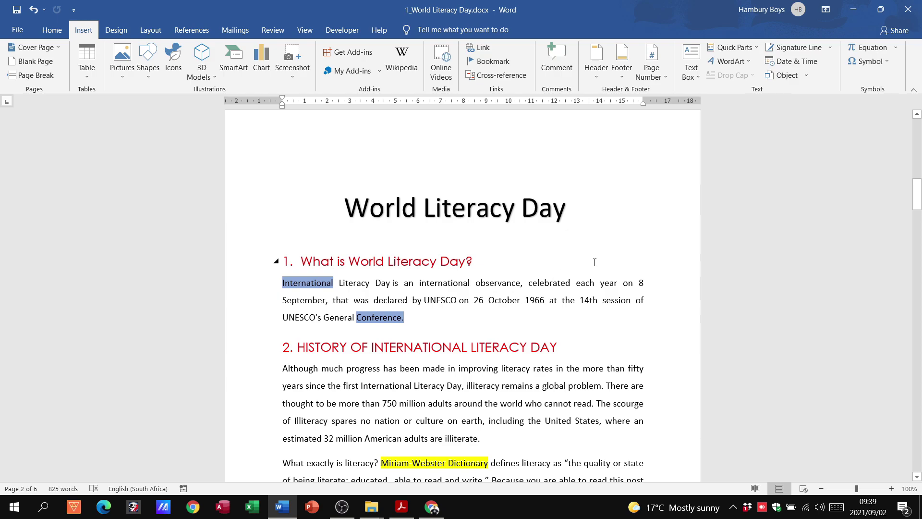
pyautogui.scroll(-8, 595, 261)
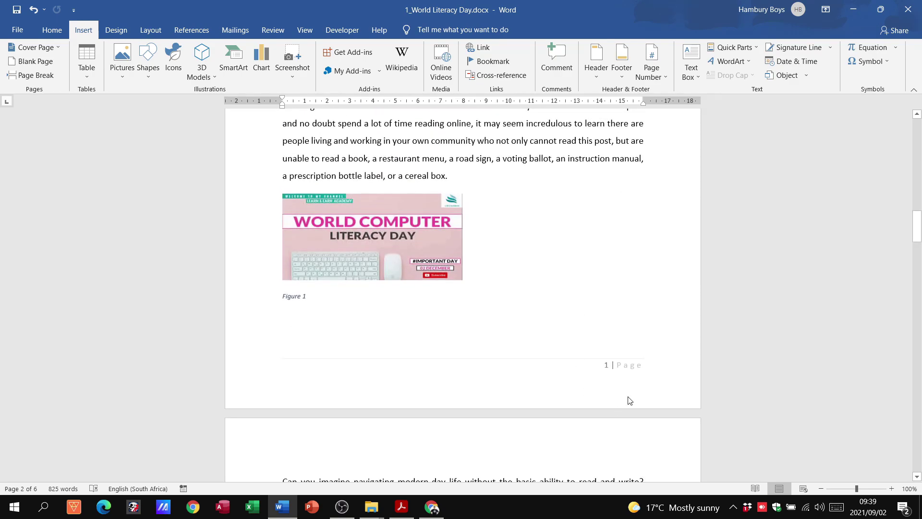
pyautogui.scroll(-10, 648, 349)
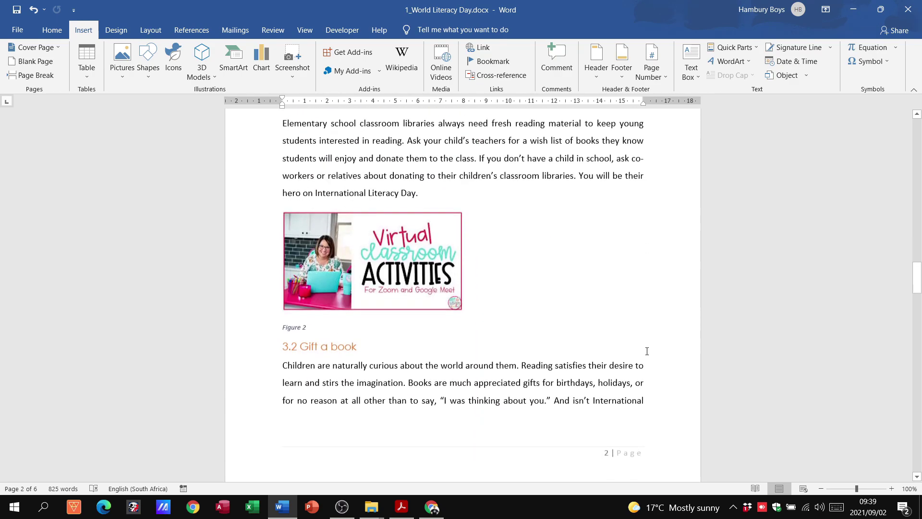
pyautogui.scroll(-12, 634, 383)
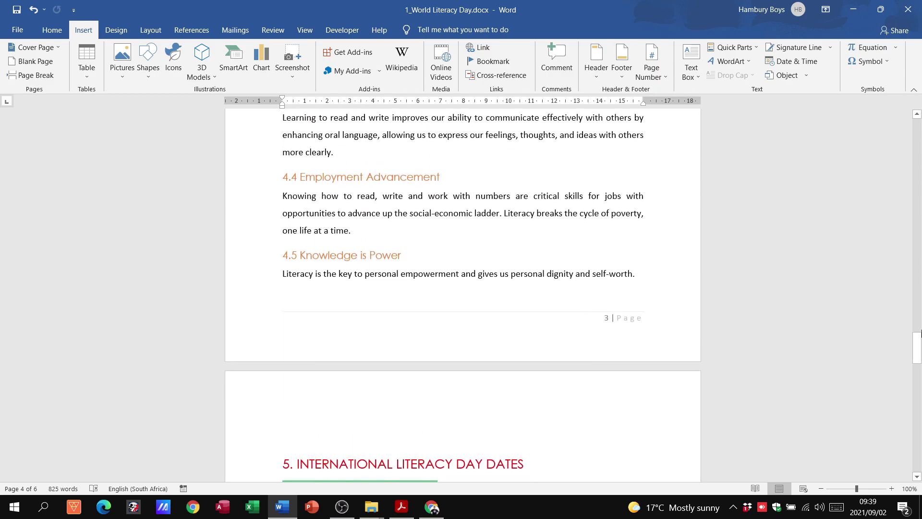
pyautogui.moveTo(919, 333); pyautogui.dragTo(921, 190)
pyautogui.hotkey('alt', 'Tab')
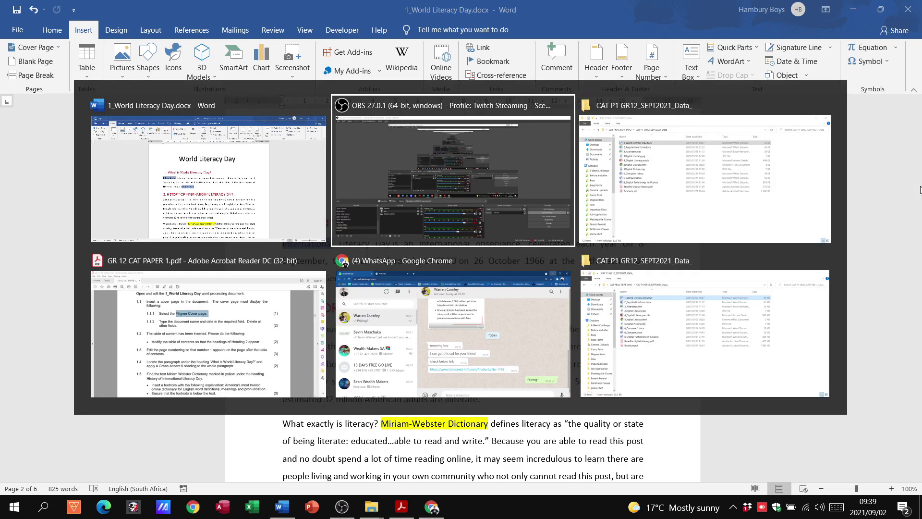
pyautogui.hotkey('alt', 'Tab')
pyautogui.hotkey('alt', 'Tab')
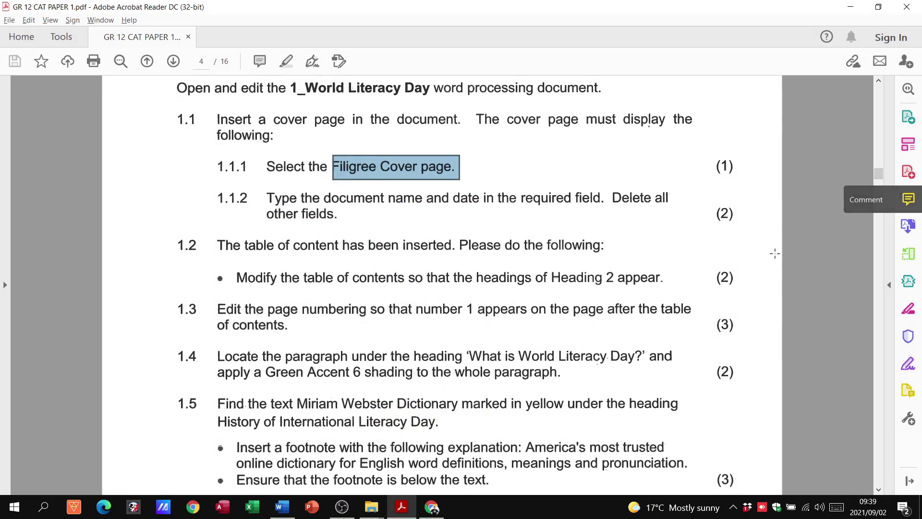
pyautogui.scroll(-1, 598, 329)
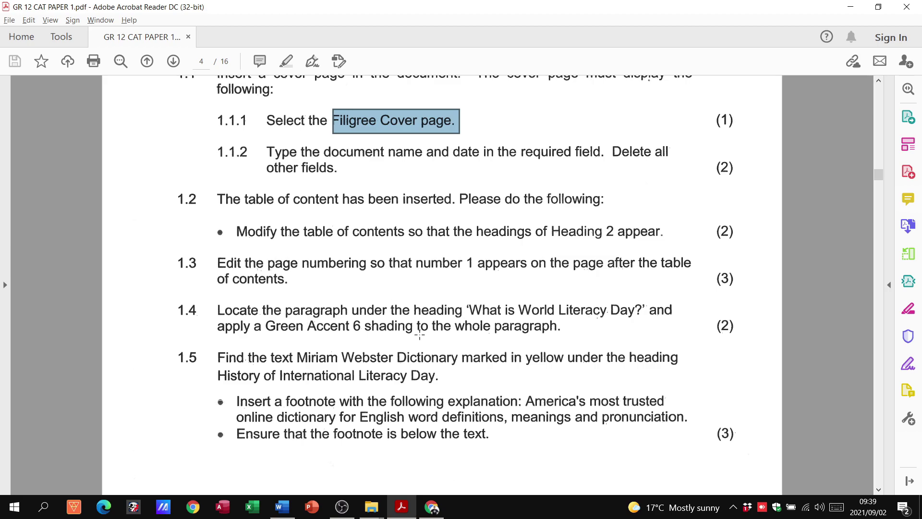
# Back in Word, apply Green Accent 6 shading to the whole paragraph under the heading "What is World Literacy Day?".
pyautogui.hotkey('alt', 'Tab')
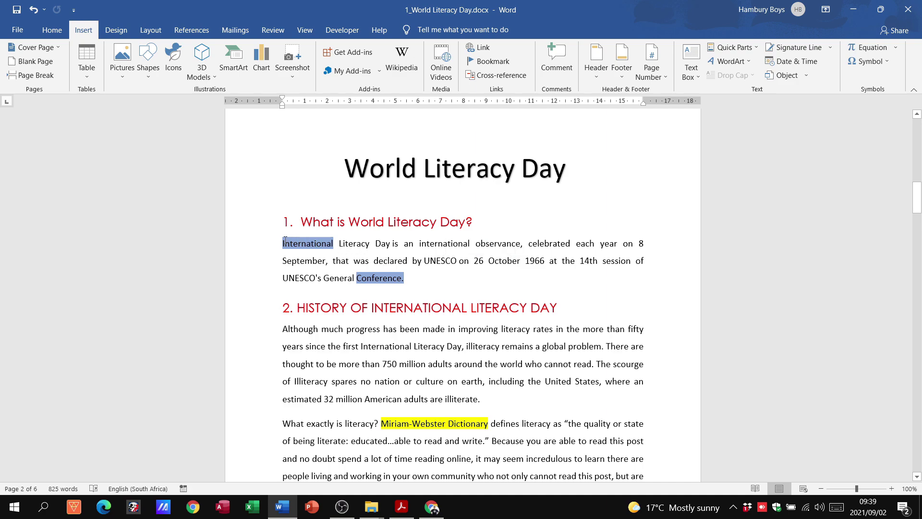
pyautogui.moveTo(268, 246); pyautogui.dragTo(265, 280)
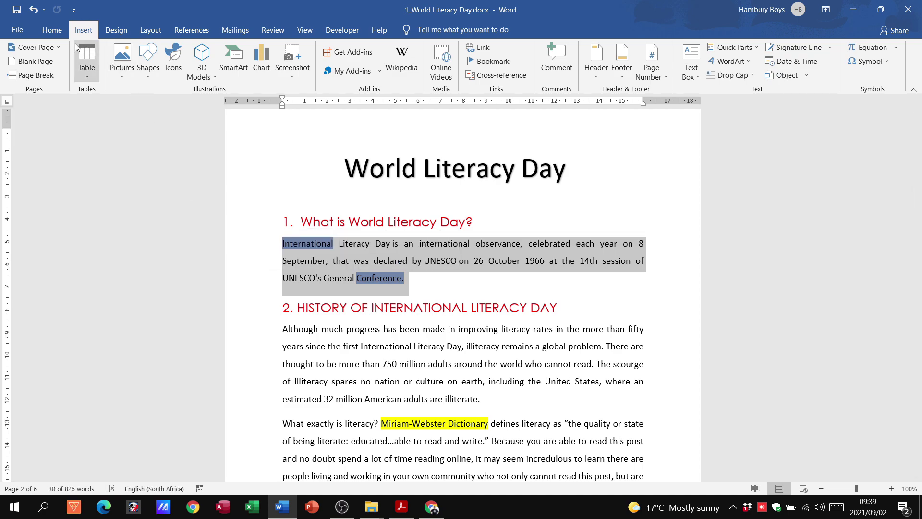
pyautogui.click(53, 31)
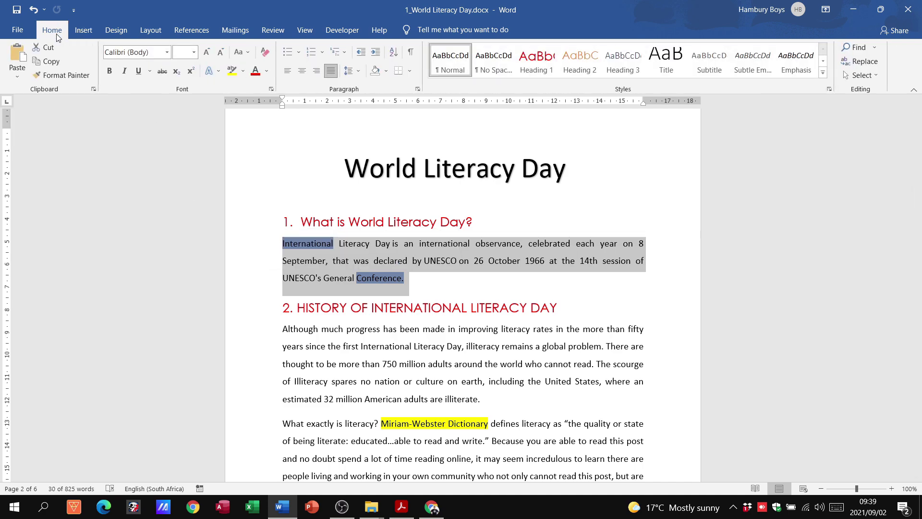
pyautogui.click(411, 71)
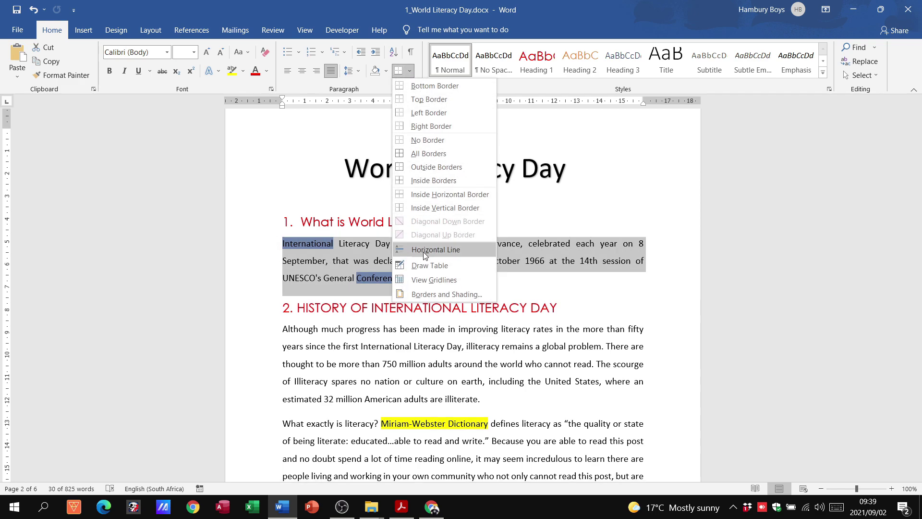
pyautogui.click(429, 294)
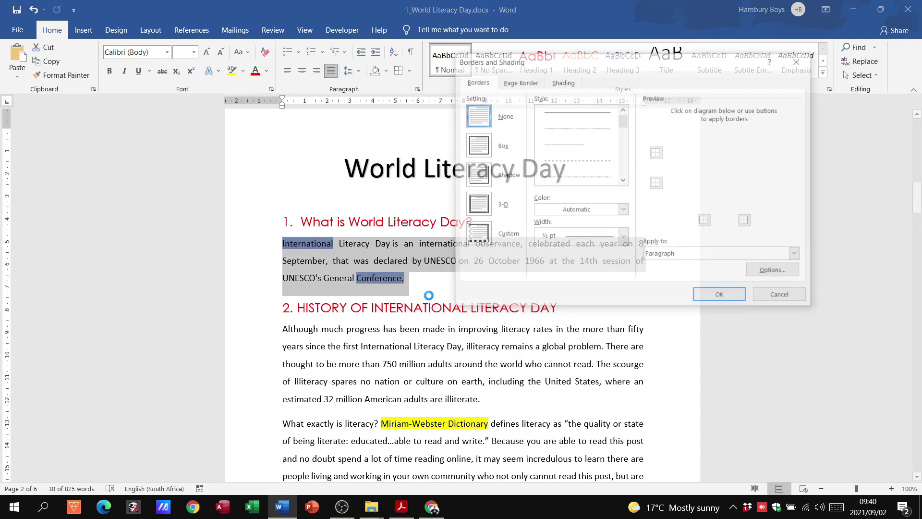
pyautogui.click(572, 82)
pyautogui.click(533, 112)
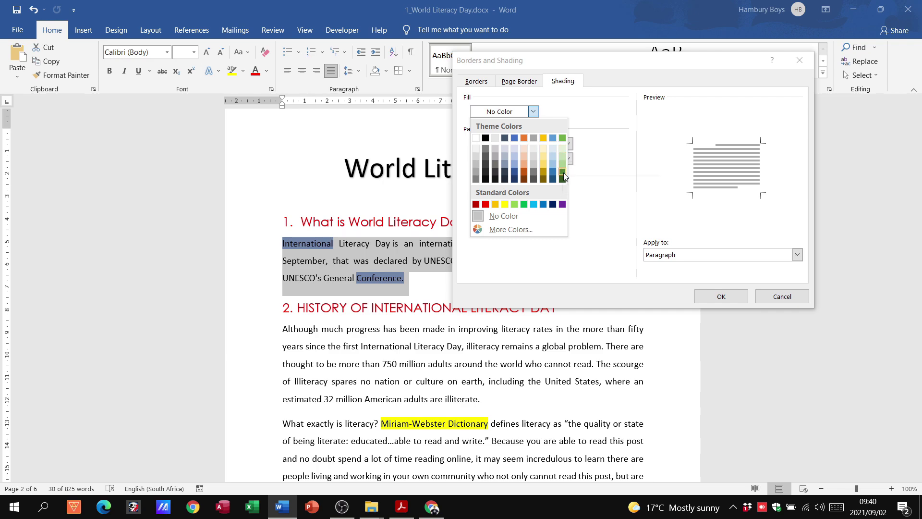
pyautogui.click(564, 139)
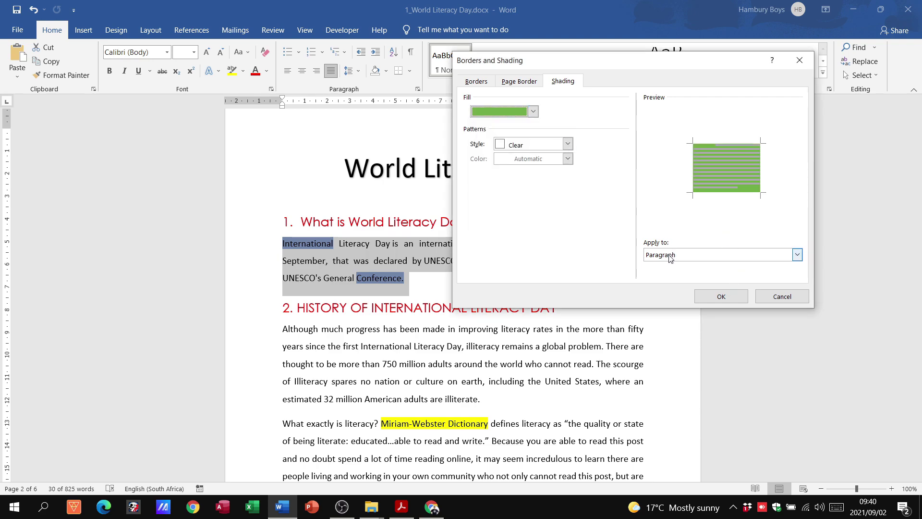
pyautogui.click(711, 295)
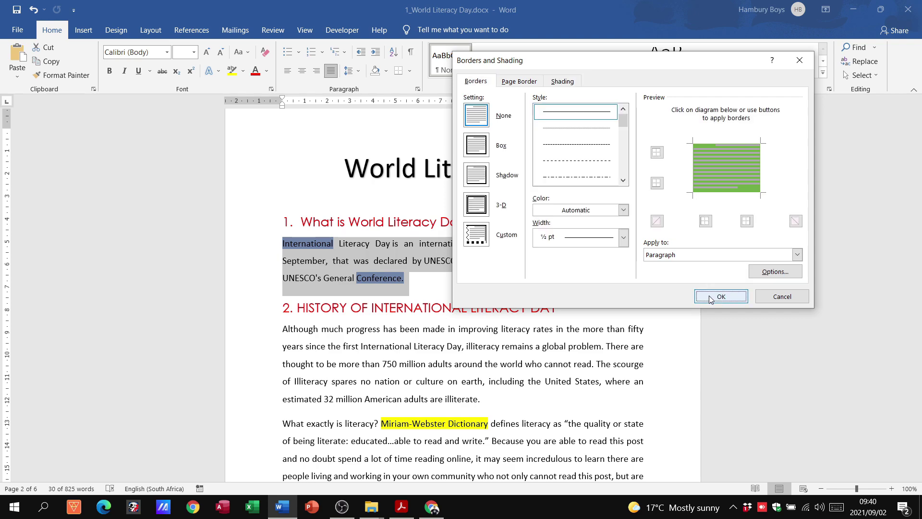
pyautogui.click(473, 222)
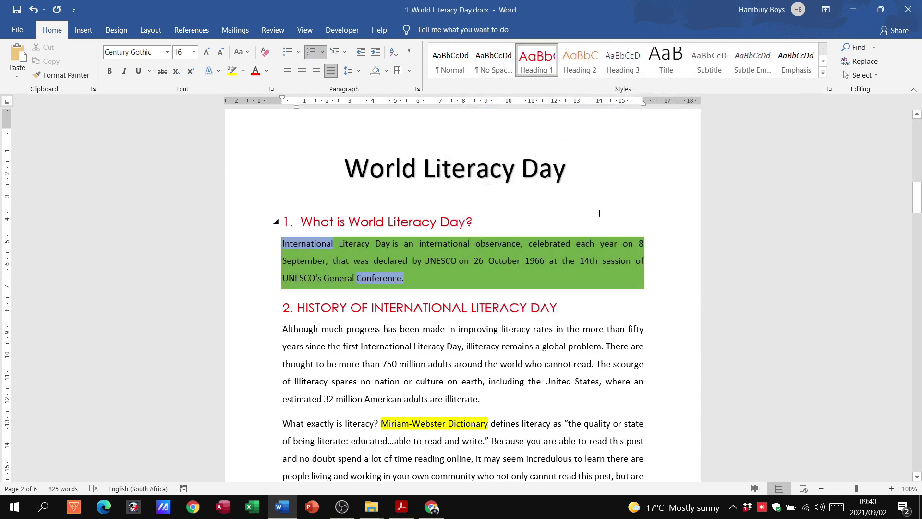
# Read question 1.5 in the exam paper in Adobe Acrobat Reader and locate the yellow "Miriam-Webster Dictionary" text in Word.
pyautogui.hotkey('alt', 'Tab')
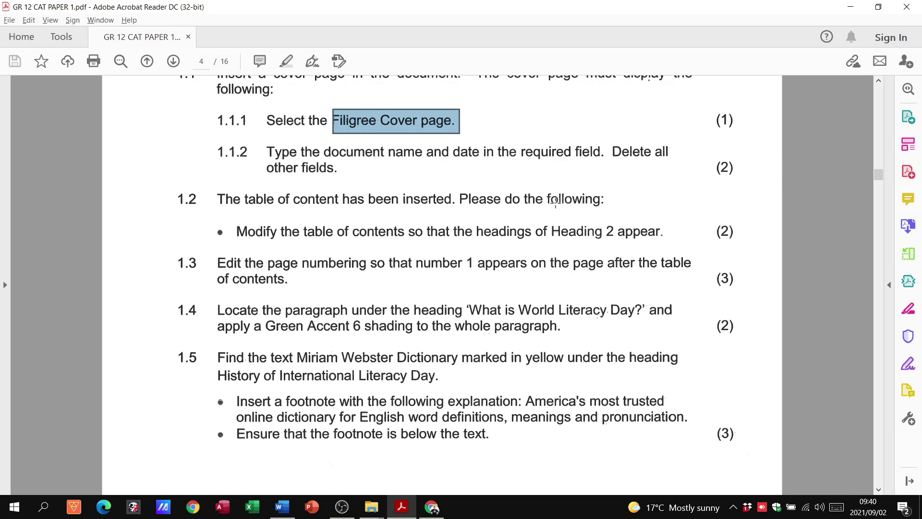
pyautogui.scroll(-5, 620, 310)
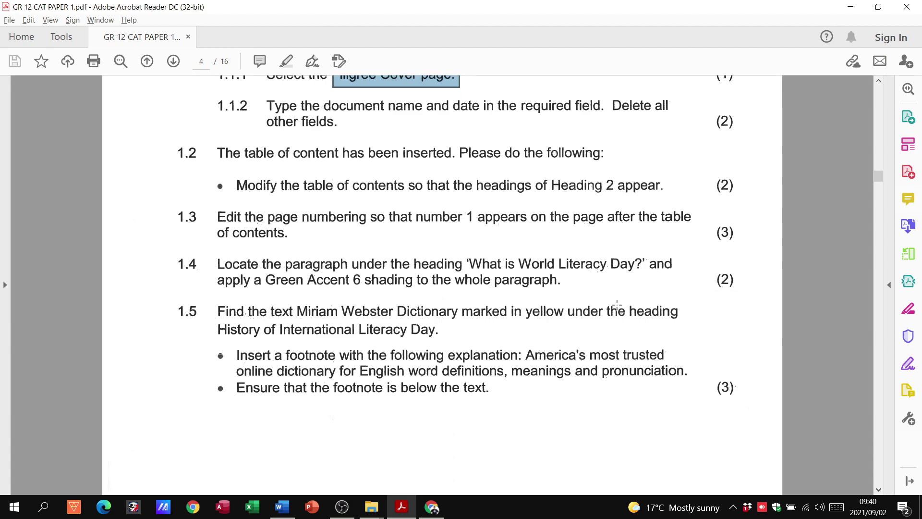
pyautogui.scroll(-1, 617, 304)
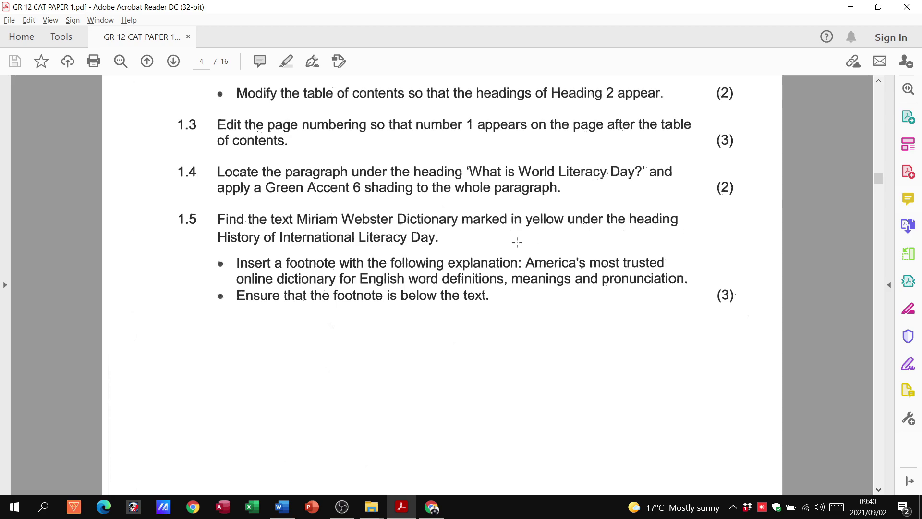
pyautogui.hotkey('alt', 'Tab')
pyautogui.scroll(-4, 491, 308)
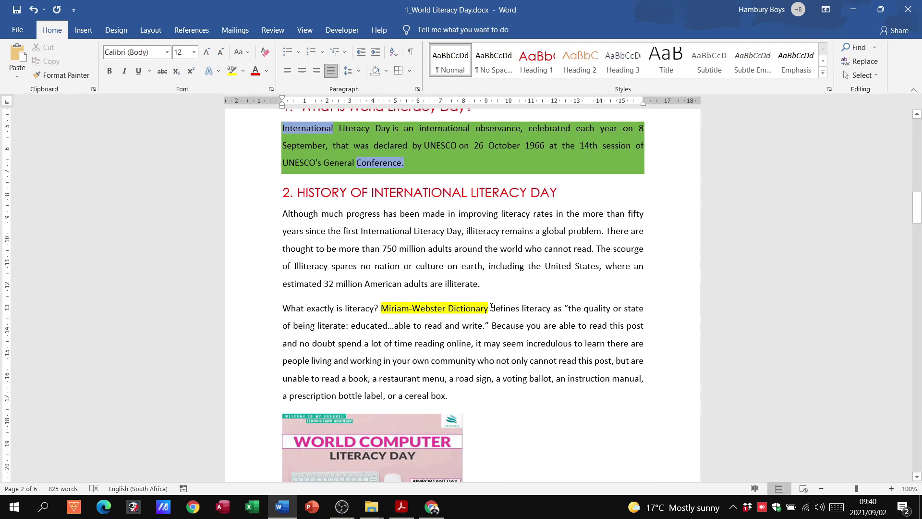
pyautogui.hotkey('alt', 'Tab')
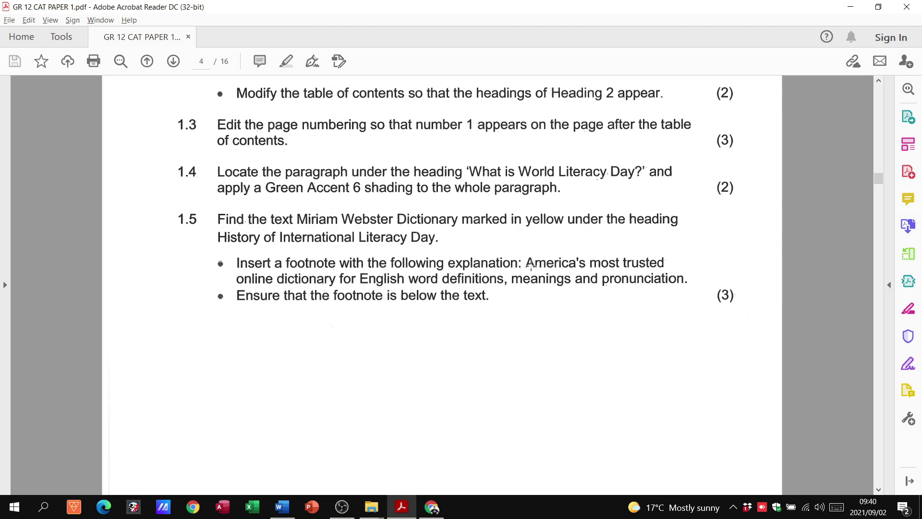
pyautogui.hotkey('alt', 'Tab')
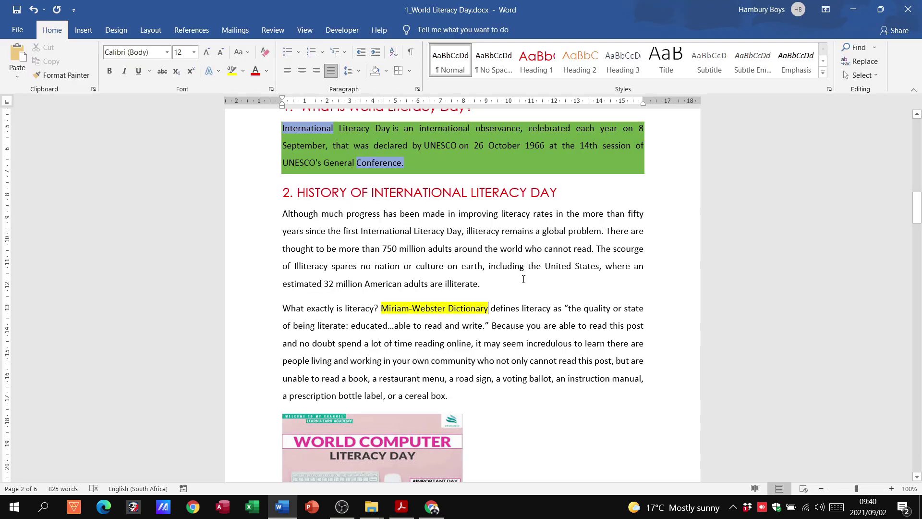
# Insert a footnote after "Miriam-Webster Dictionary" with the filler text "Jbnsdkjbflshdbfhsbd fdld djslfj sddbkzsd".
pyautogui.click(191, 30)
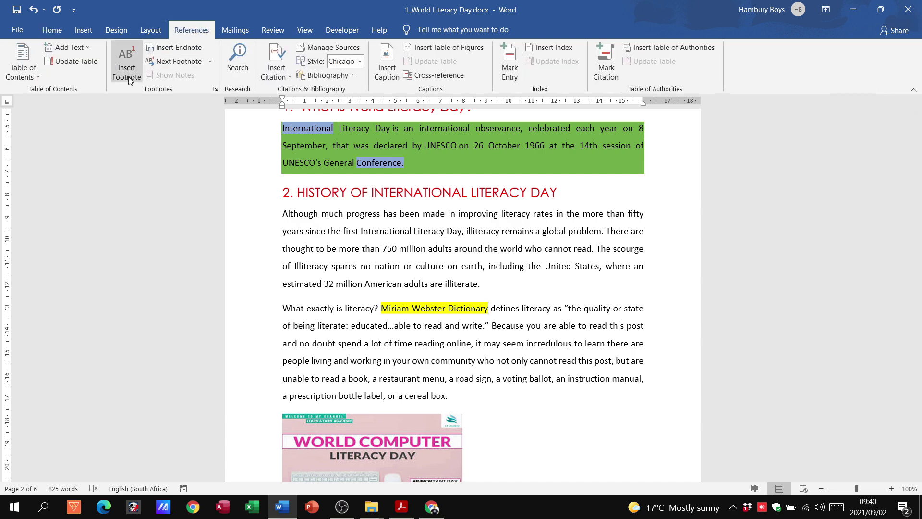
pyautogui.click(128, 70)
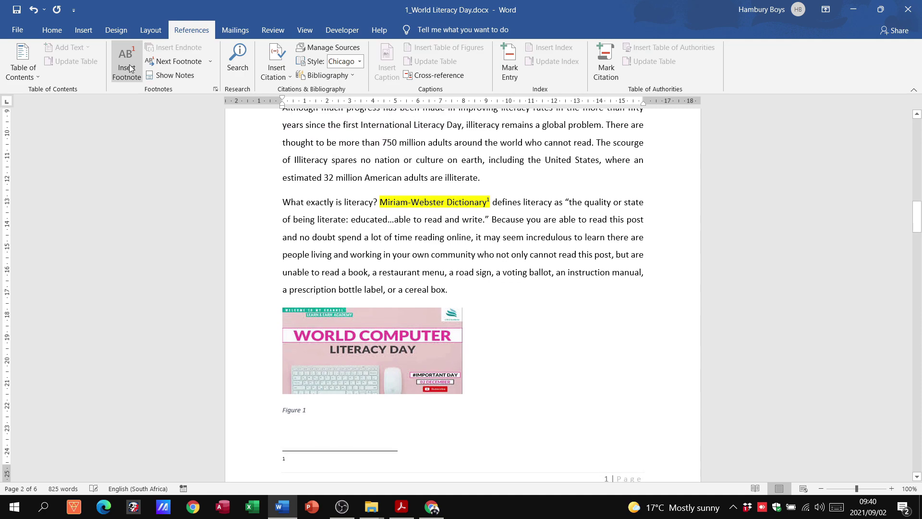
pyautogui.write('Jbnsdkjbflshdbfhsbd fdld djslfj sd')
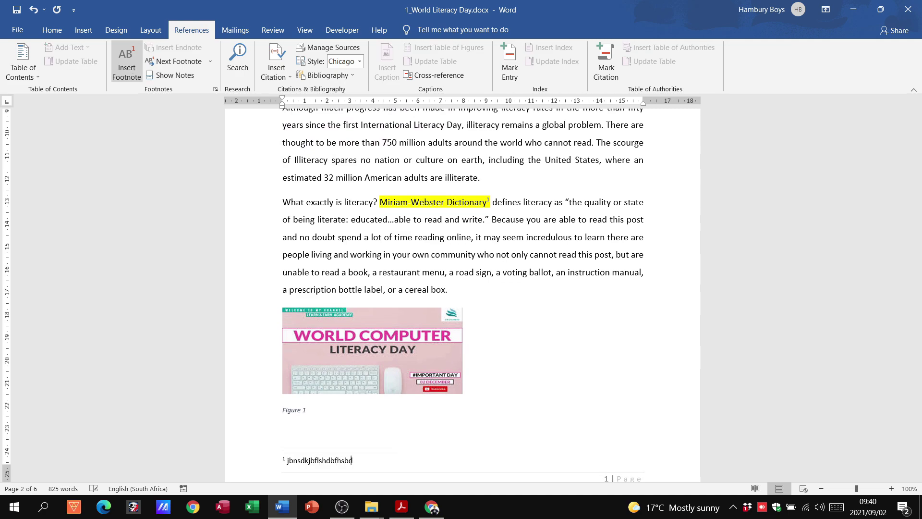
pyautogui.write('dbkzsd')
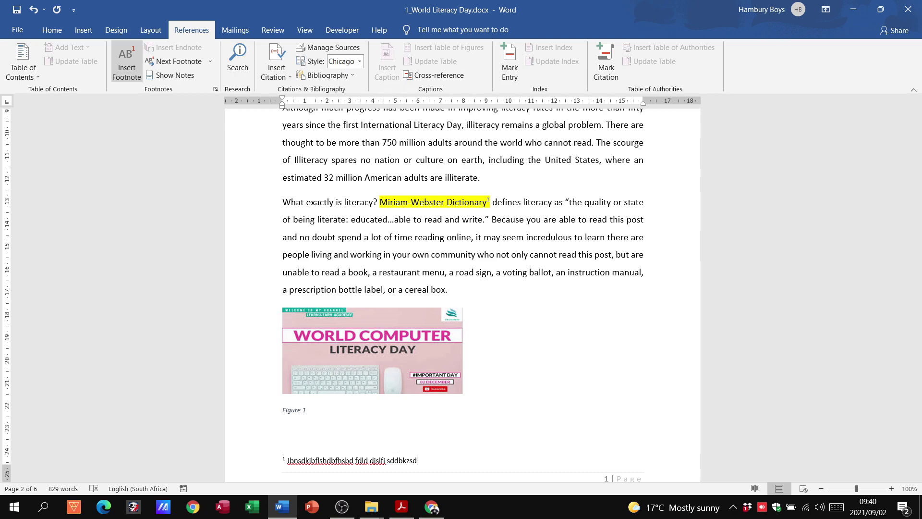
# Check the footnote against question 1.5 in Adobe Acrobat Reader and read question 1.6 on page 5 of the exam paper.
pyautogui.hotkey('alt', 'Tab')
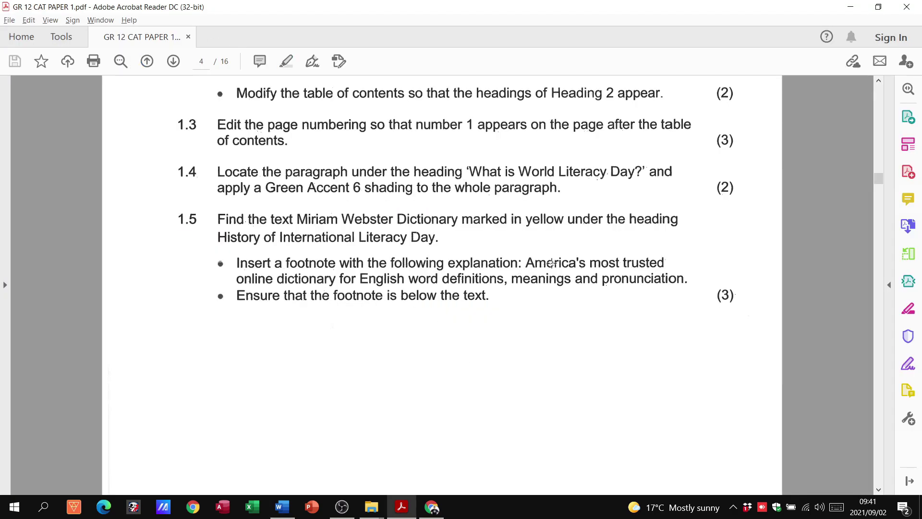
pyautogui.hotkey('alt', 'Tab')
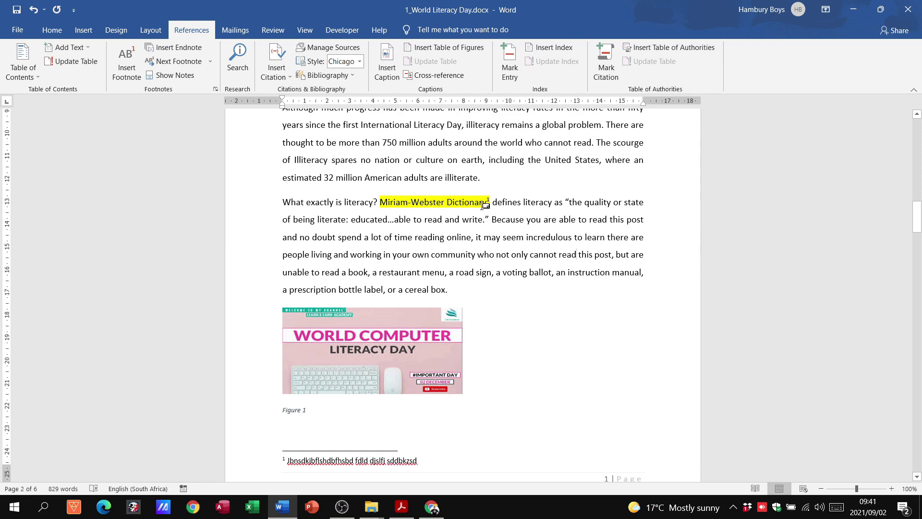
pyautogui.hotkey('alt', 'Tab')
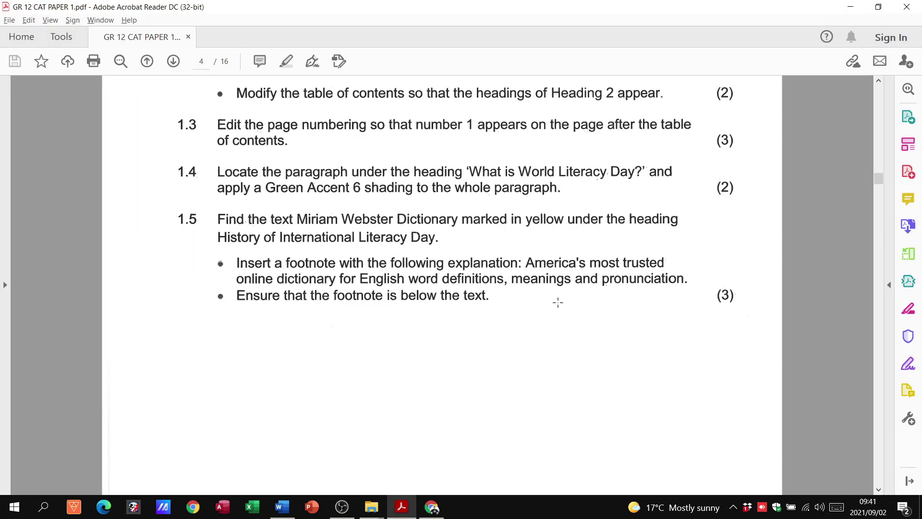
pyautogui.scroll(-3, 480, 302)
pyautogui.scroll(-3, 476, 302)
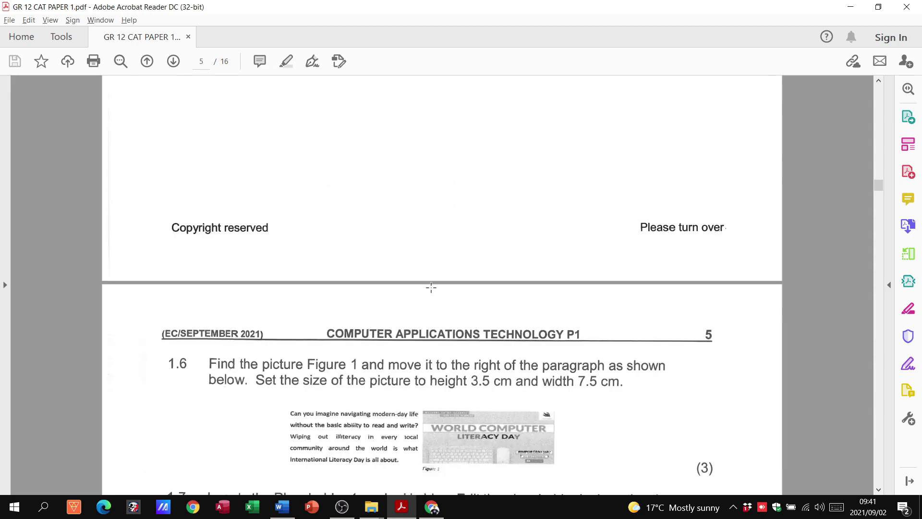
pyautogui.scroll(-4, 513, 237)
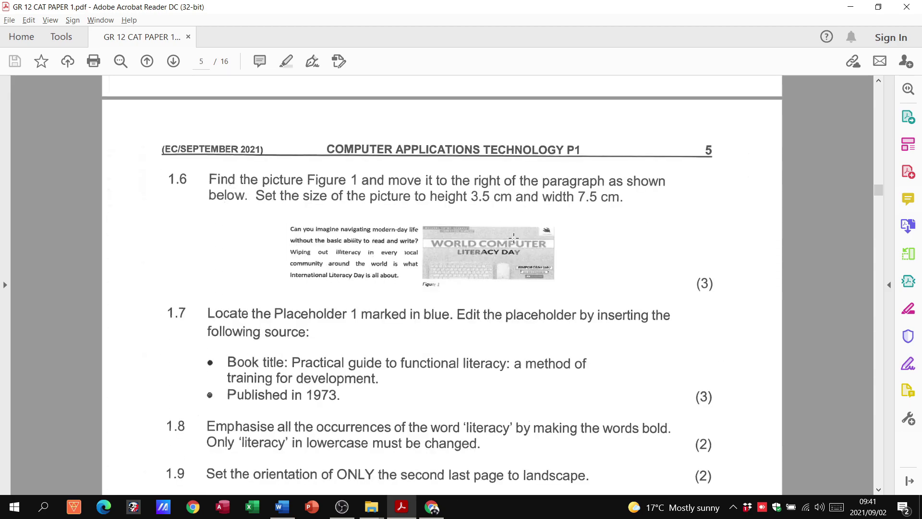
# Back in Word, select the Figure 1 picture, recheck question 1.6 in the exam paper, and bring up the picture formatting options.
pyautogui.hotkey('alt', 'Tab')
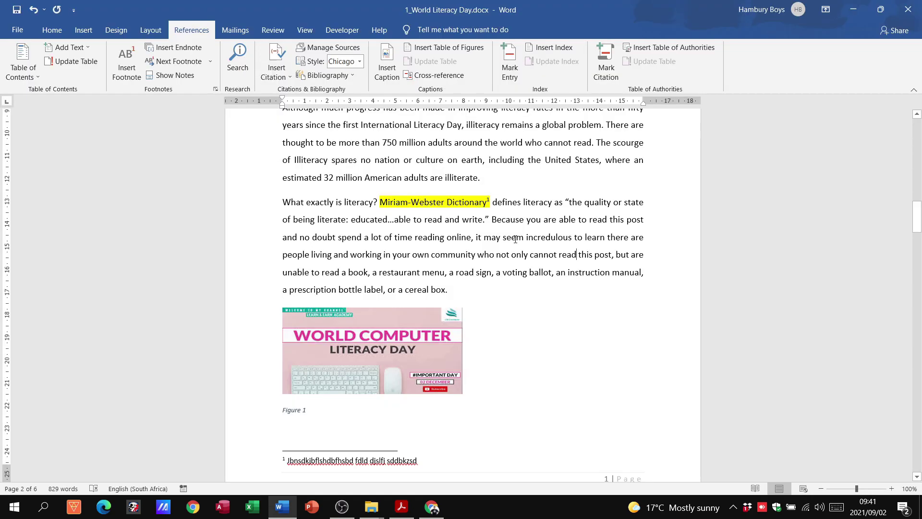
pyautogui.scroll(-3, 385, 223)
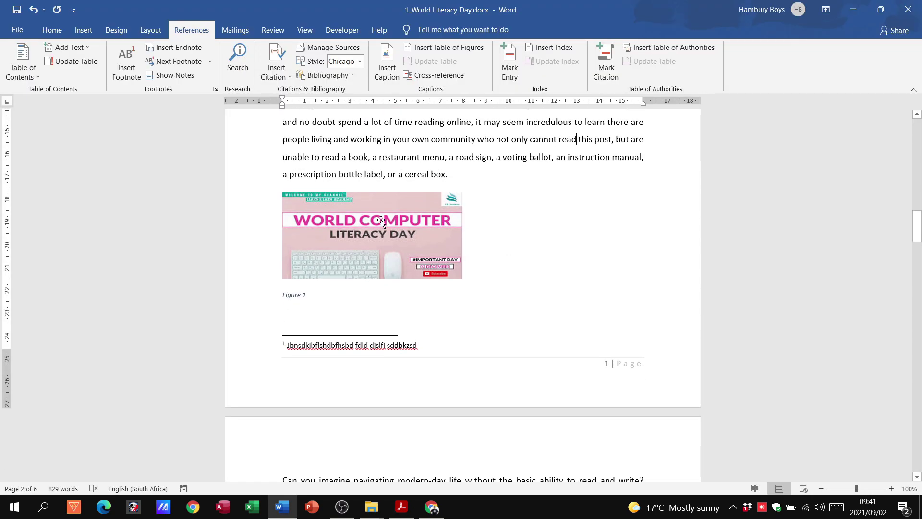
pyautogui.click(384, 223)
pyautogui.hotkey('alt', 'Tab')
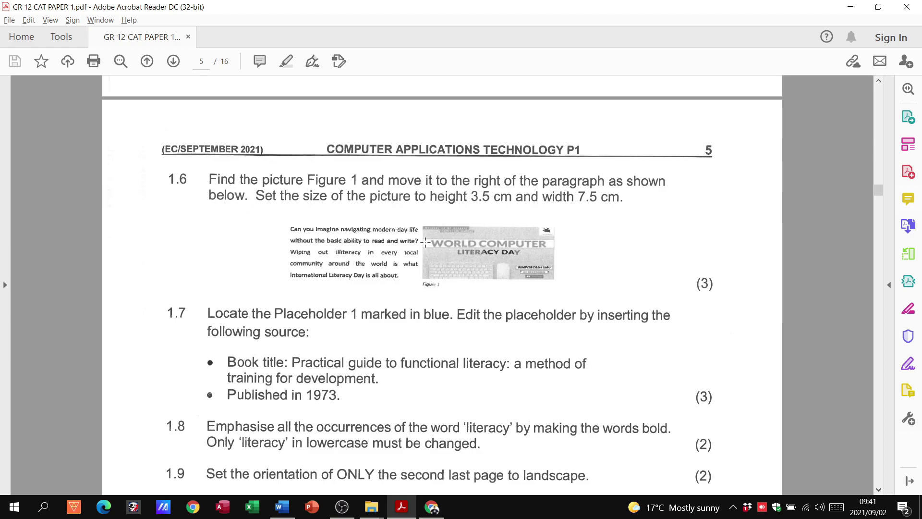
pyautogui.hotkey('alt', 'Tab')
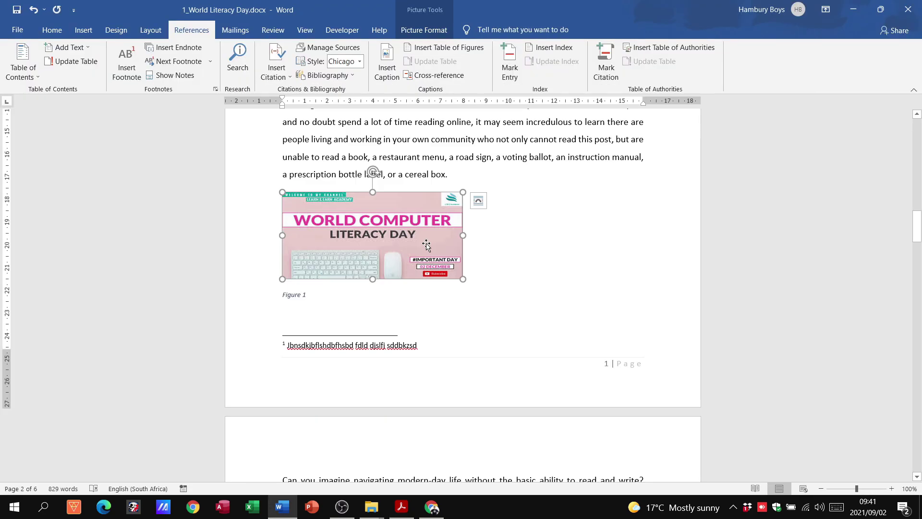
pyautogui.click(423, 30)
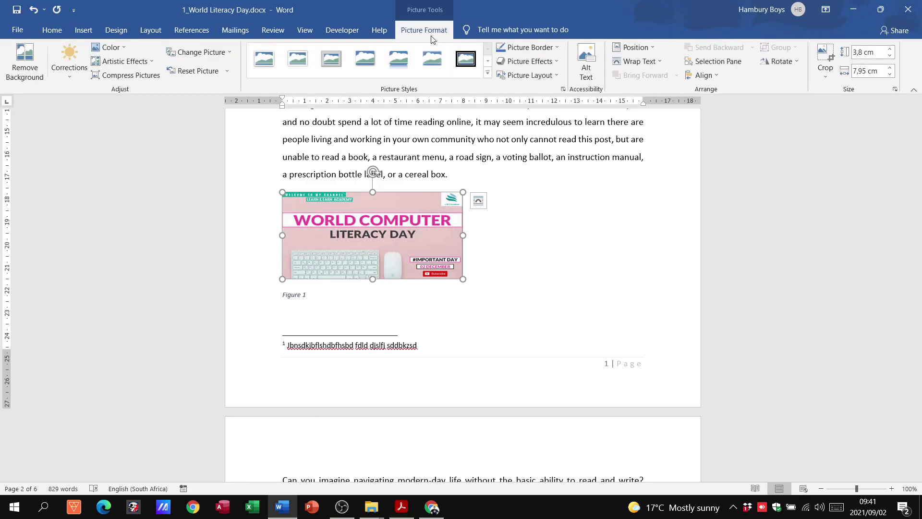
# Try to set the height of the Figure 1 picture to 3.5 cm.
pyautogui.click(880, 52)
pyautogui.write('3.5')
pyautogui.click(879, 70)
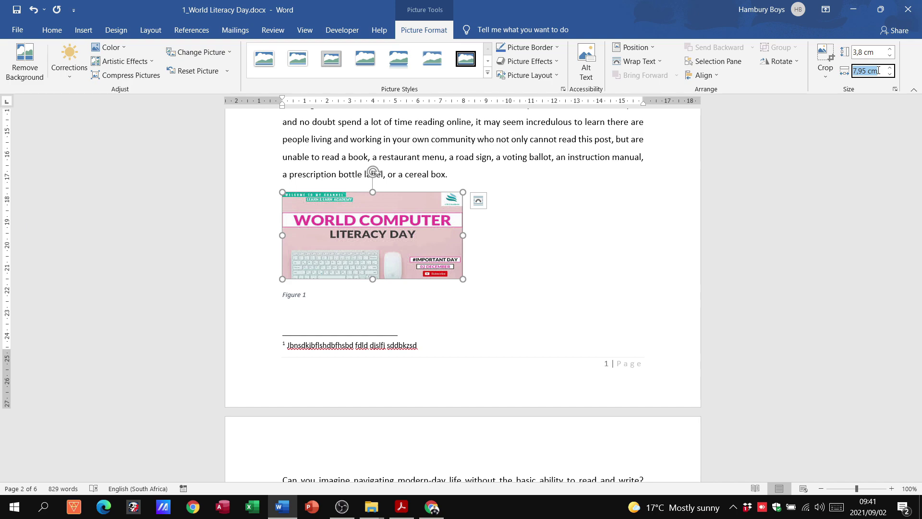
# Turn off Lock aspect ratio and Relative to original picture size for the Figure 1 picture.
pyautogui.click(896, 91)
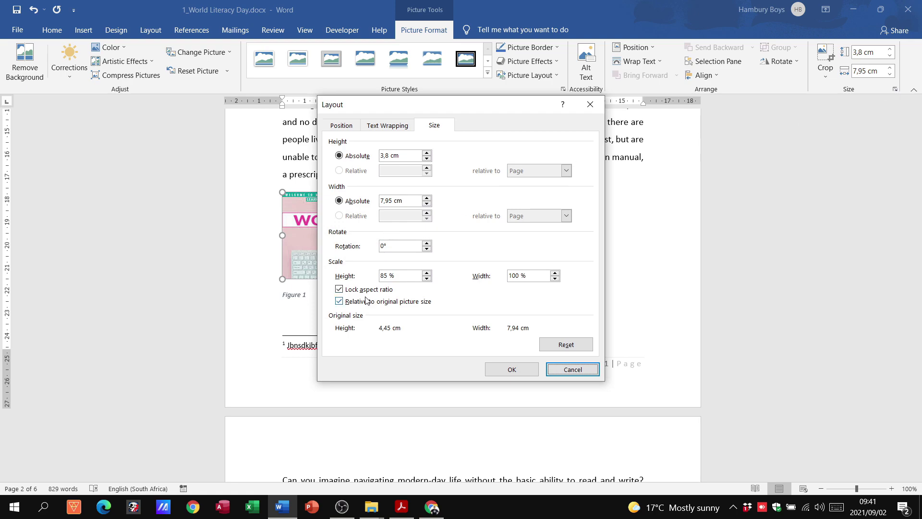
pyautogui.click(357, 290)
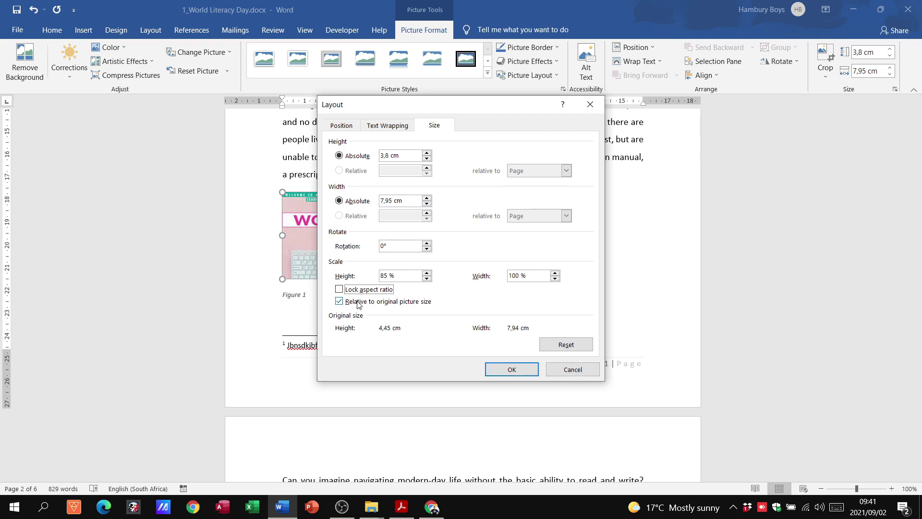
pyautogui.click(358, 302)
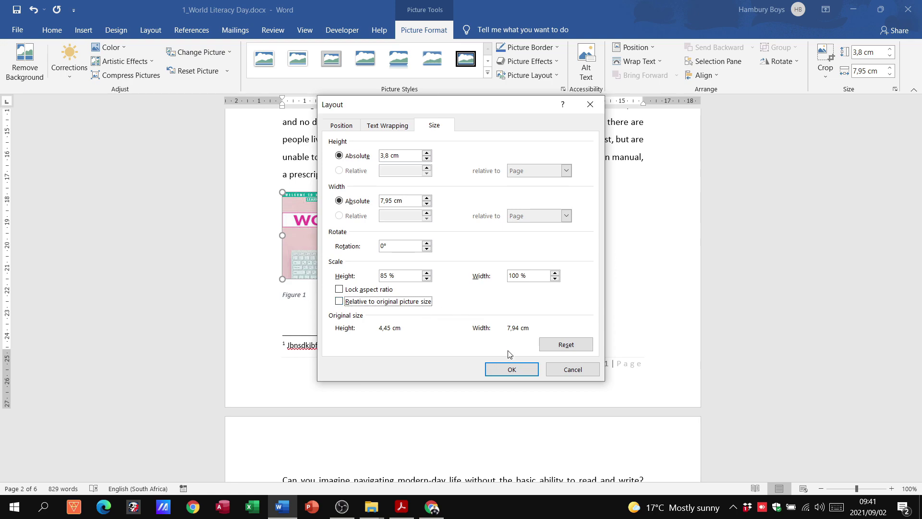
pyautogui.click(510, 370)
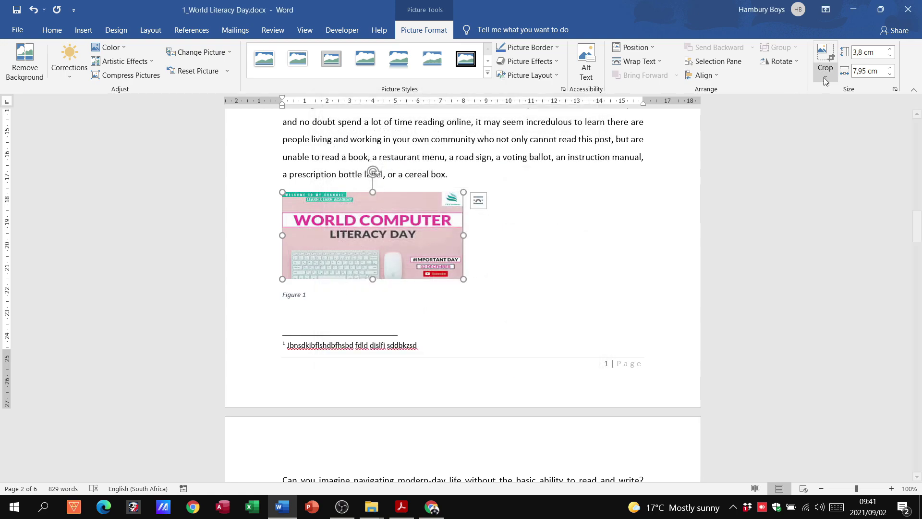
# Recheck the size required by question 1.6 and try again to enter 3.5 as the picture's height.
pyautogui.click(867, 52)
pyautogui.hotkey('alt', 'Tab')
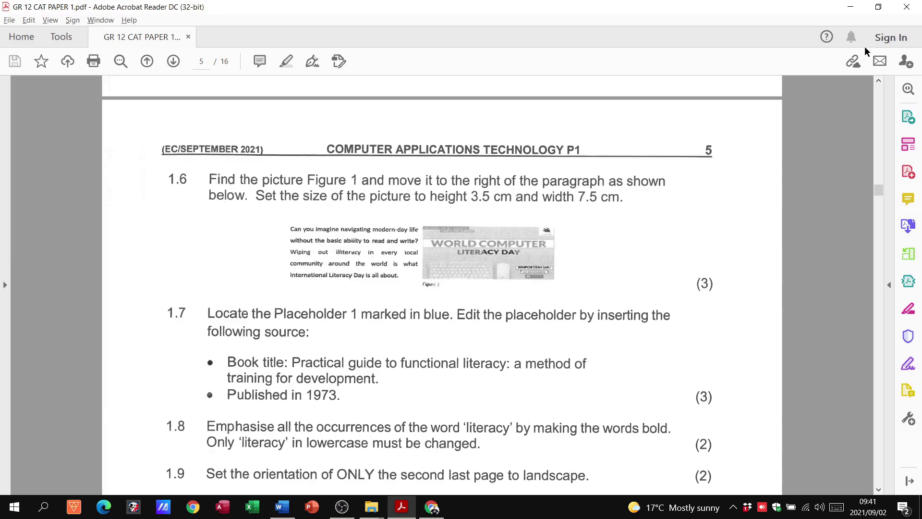
pyautogui.hotkey('alt', 'Tab')
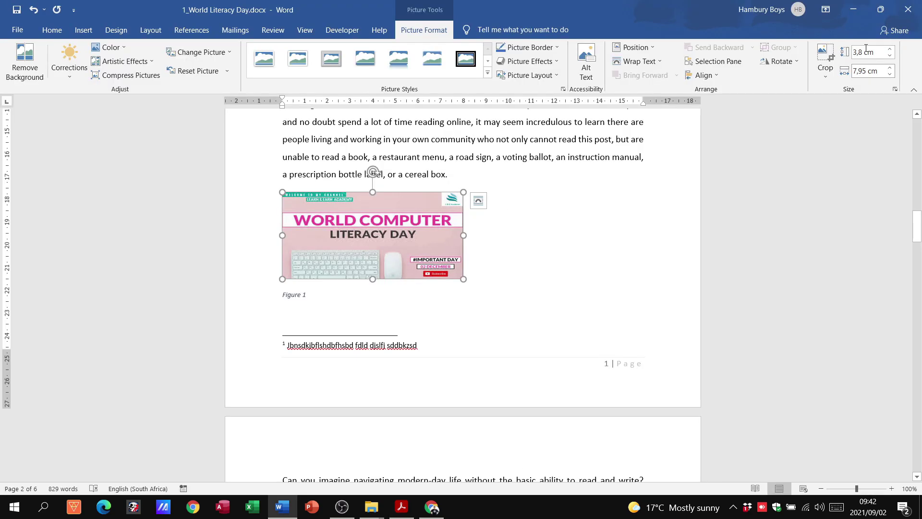
pyautogui.click(867, 51)
pyautogui.write('3,5')
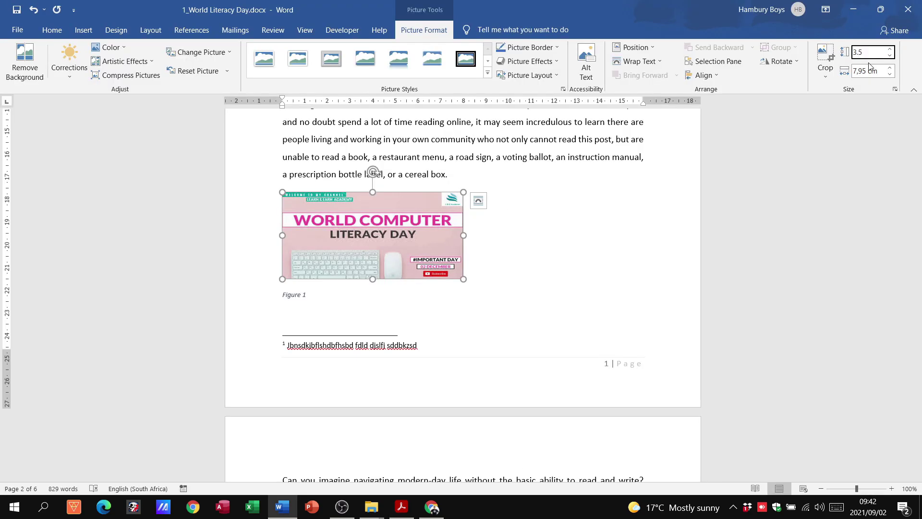
# Set the Figure 1 picture's height to 3.5 cm and width to 7.5 cm, and check the size against question 1.6.
pyautogui.click(870, 72)
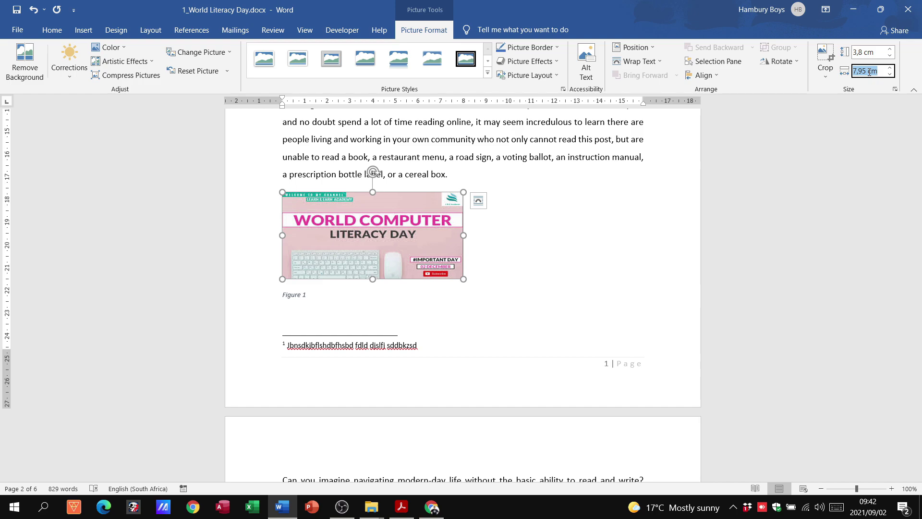
pyautogui.write('7')
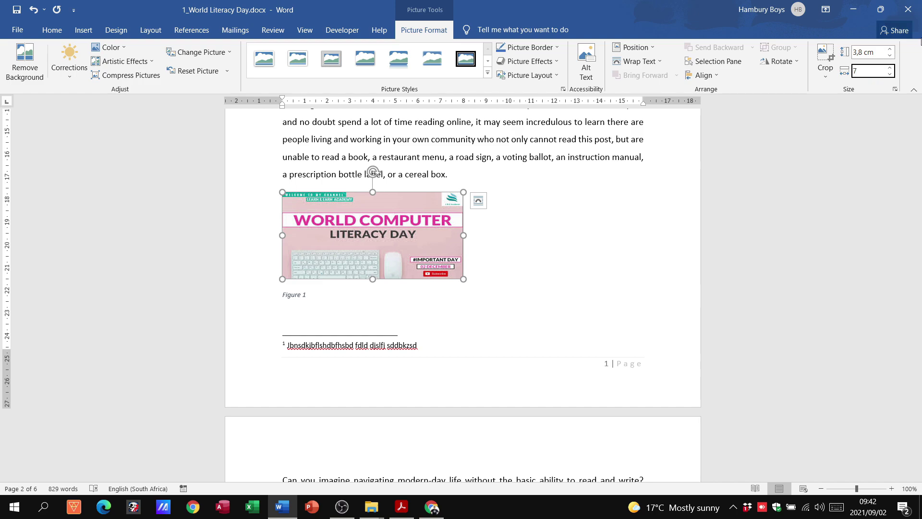
pyautogui.click(890, 56)
pyautogui.click(890, 57)
pyautogui.click(890, 56)
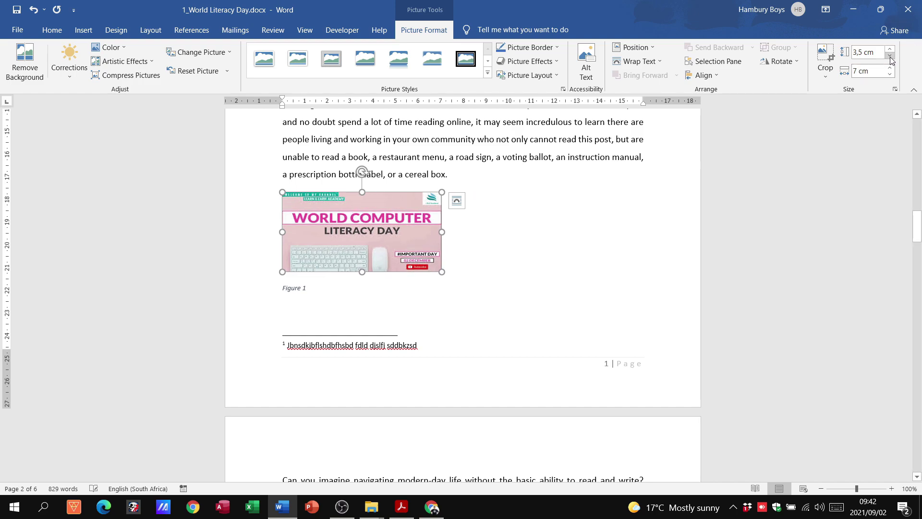
pyautogui.click(890, 69)
pyautogui.click(890, 68)
pyautogui.click(891, 69)
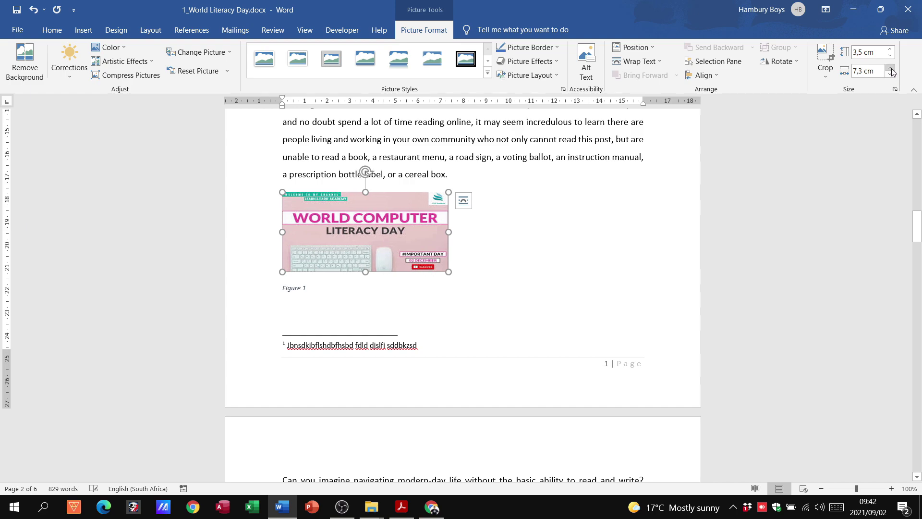
pyautogui.click(890, 68)
pyautogui.click(890, 69)
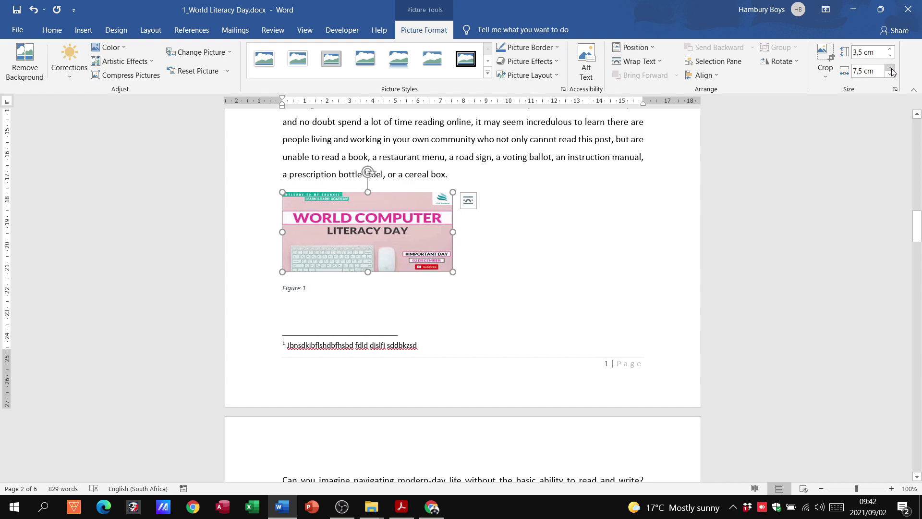
pyautogui.hotkey('alt', 'Tab')
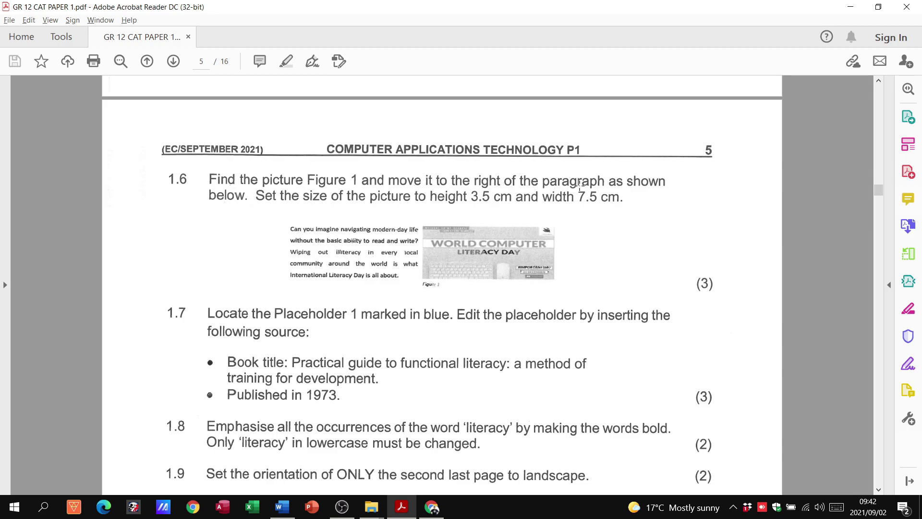
pyautogui.hotkey('alt', 'Tab')
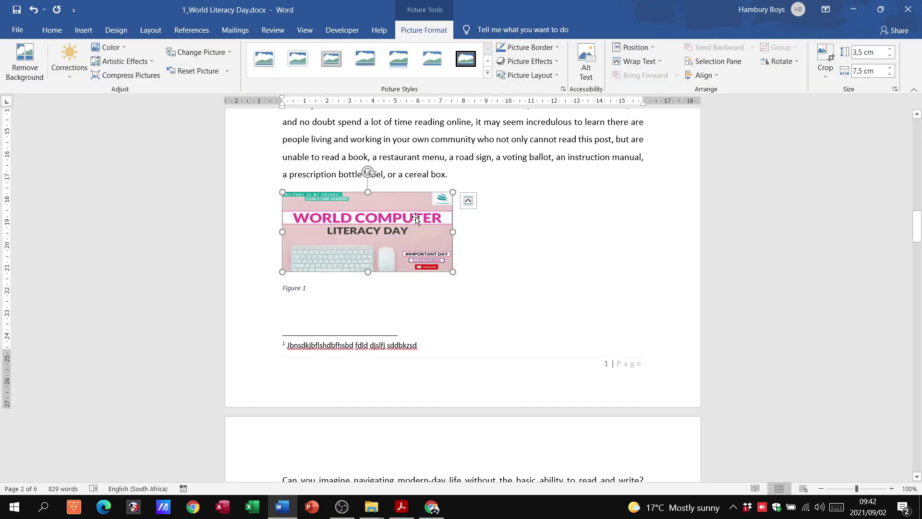
# Set the Figure 1 picture's text wrapping to Tight and move it to the right of the "Can you imagine navigating modern-day life" paragraph.
pyautogui.click(665, 62)
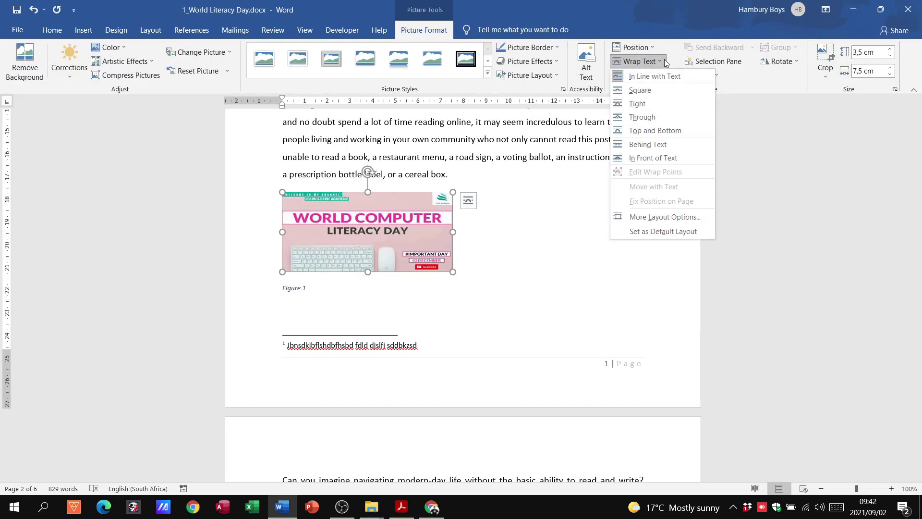
pyautogui.click(639, 103)
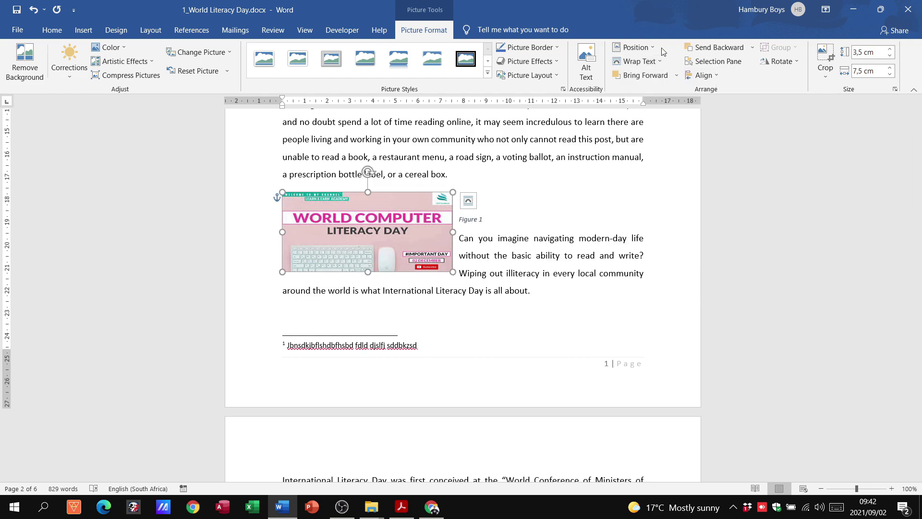
pyautogui.click(634, 48)
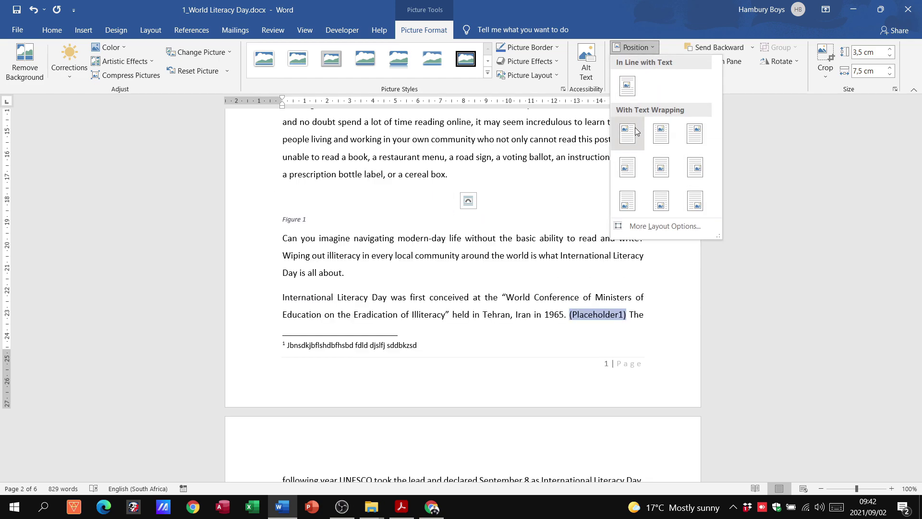
pyautogui.click(638, 22)
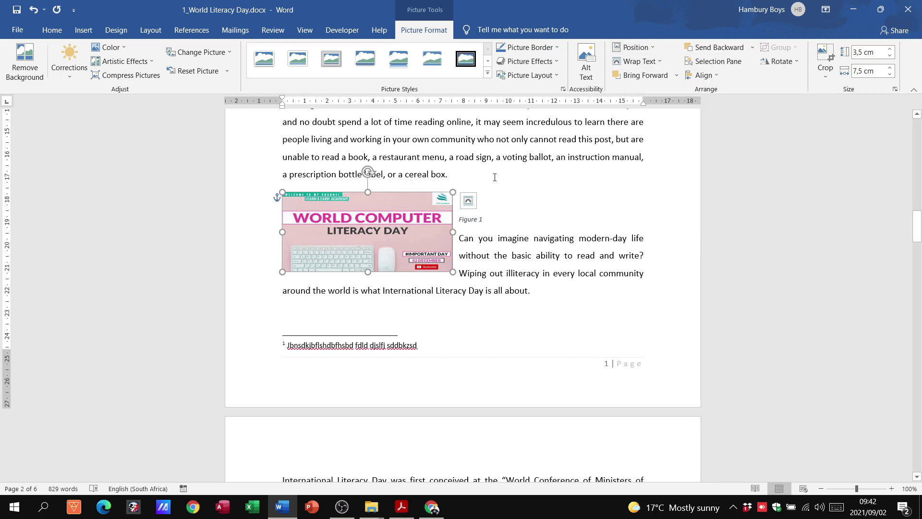
pyautogui.moveTo(387, 214); pyautogui.dragTo(592, 250)
# Delete the old Figure 1 caption text left above the "Can you imagine" paragraph.
pyautogui.click(309, 219)
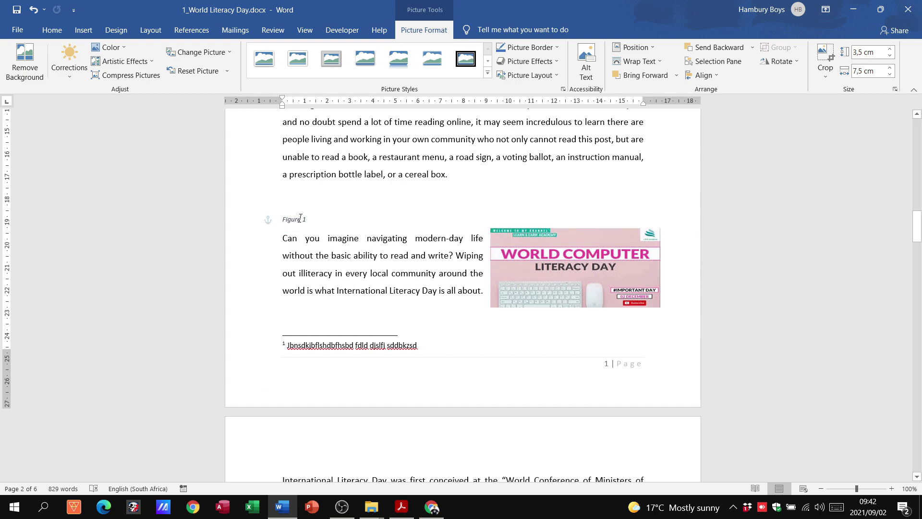
pyautogui.moveTo(309, 219); pyautogui.dragTo(283, 219)
pyautogui.click(297, 219)
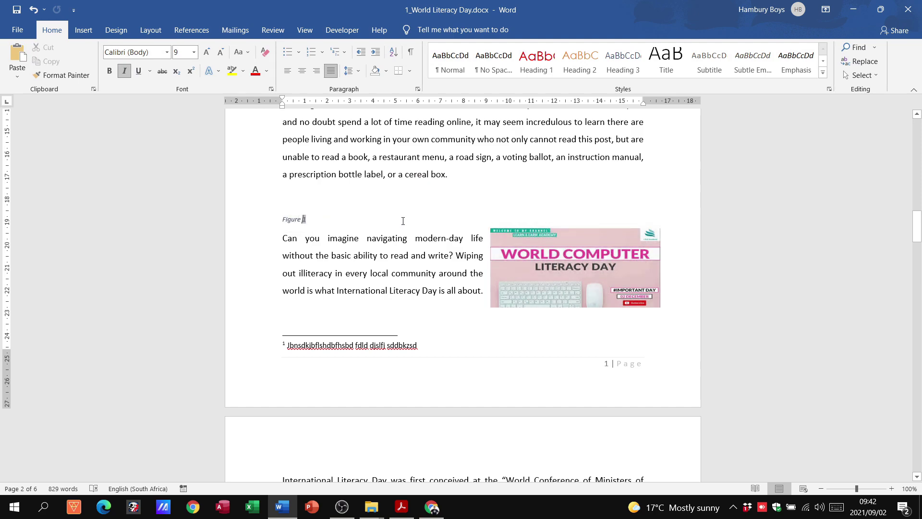
pyautogui.press('BackSpace')
pyautogui.press('BackSpace')
pyautogui.press('BackSpace')
pyautogui.press('BackSpace')
pyautogui.press('BackSpace')
pyautogui.press('BackSpace')
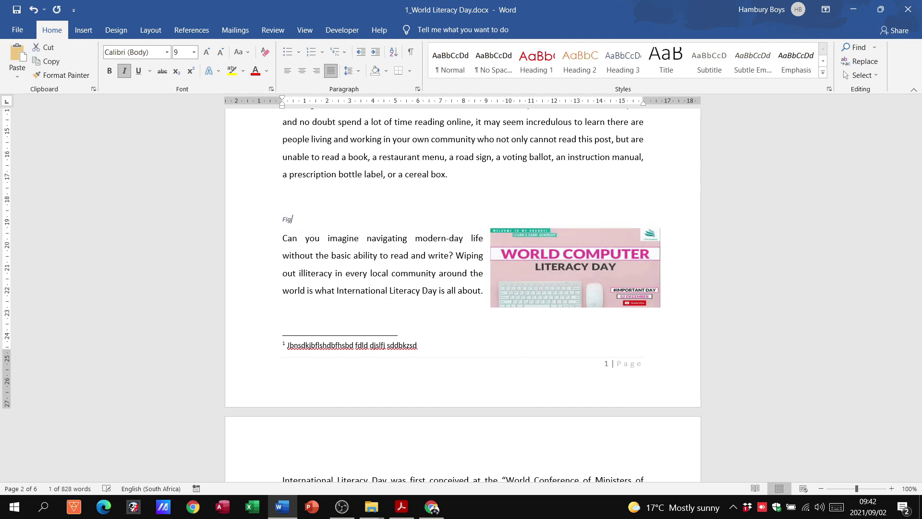
pyautogui.press('BackSpace')
pyautogui.press('BackSpace')
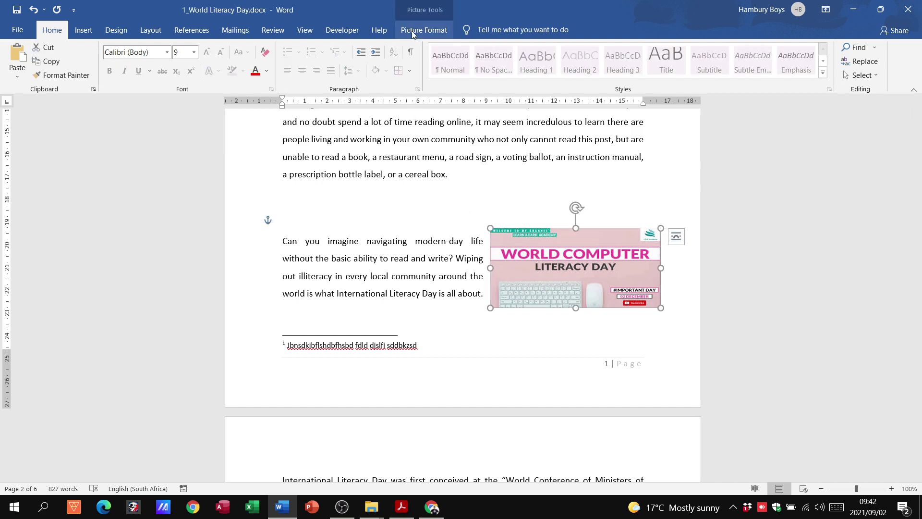
# Insert a Figure 1 caption below the repositioned picture, using the Figure label.
pyautogui.click(202, 32)
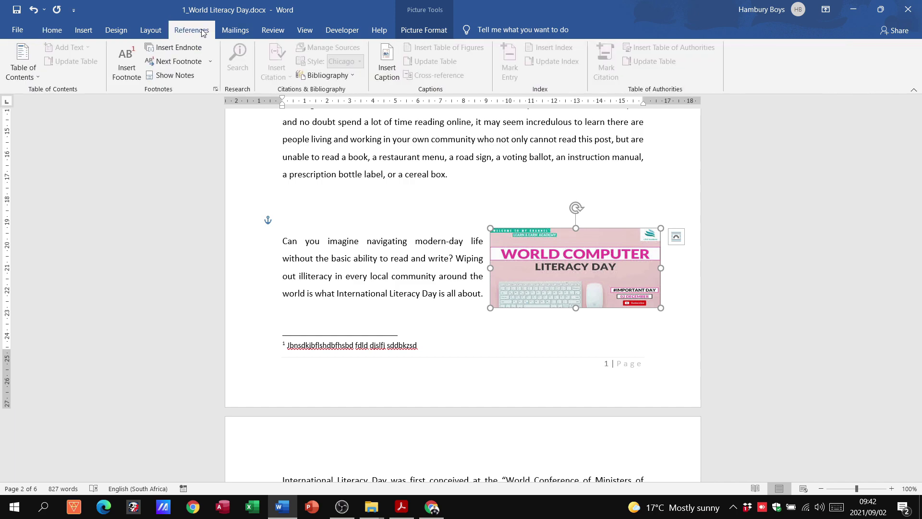
pyautogui.click(389, 67)
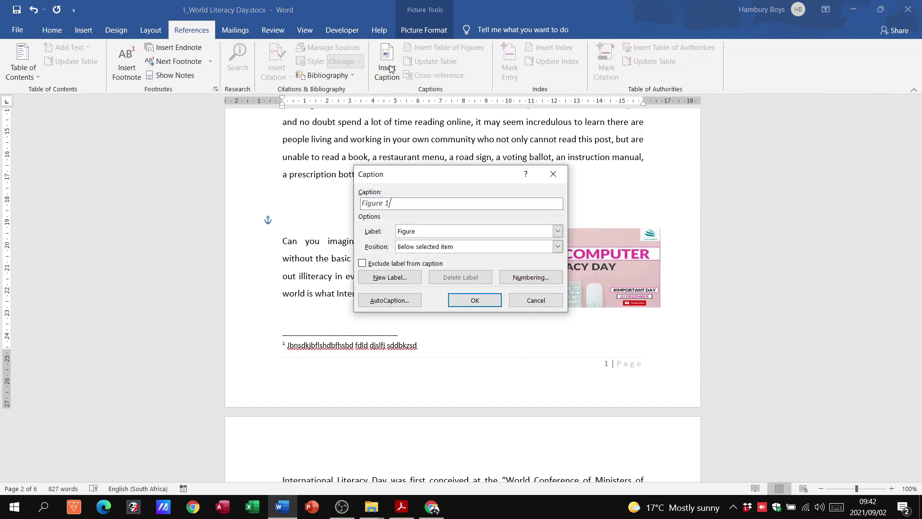
pyautogui.click(475, 300)
# Remove the extra empty line above the "Can you imagine" paragraph and add a paragraph break before "International Literacy Day was first conceived".
pyautogui.click(532, 199)
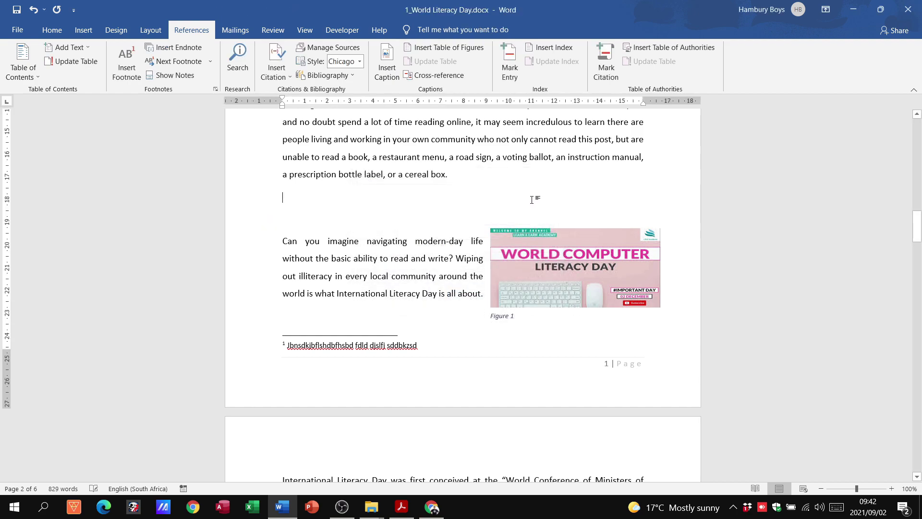
pyautogui.press('Delete')
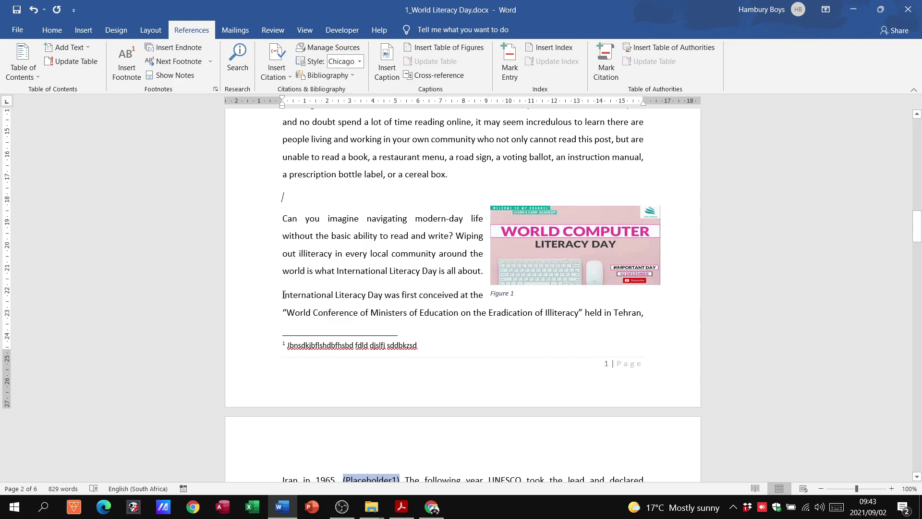
pyautogui.press('Return')
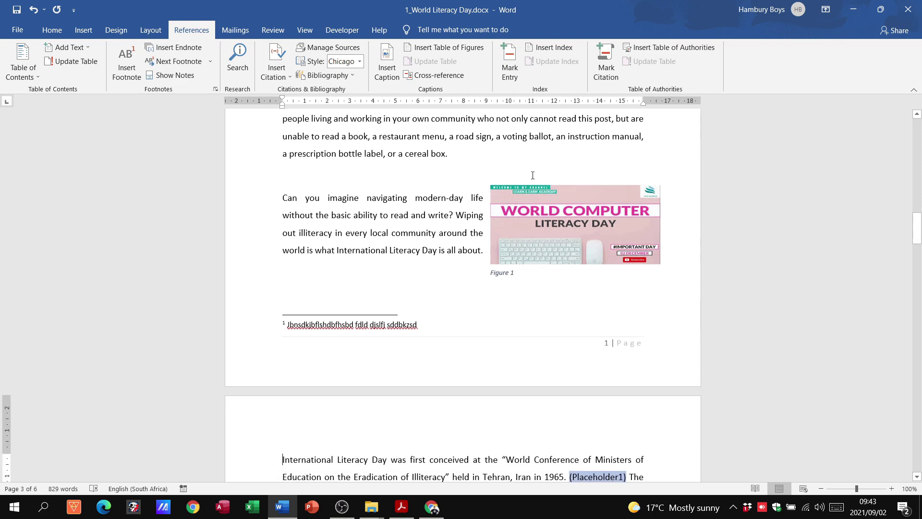
# Compare the picture layout with question 1.6 in the PDF paper, read question 1.7, and locate the Placeholder1 citation in the document.
pyautogui.hotkey('alt', 'Tab')
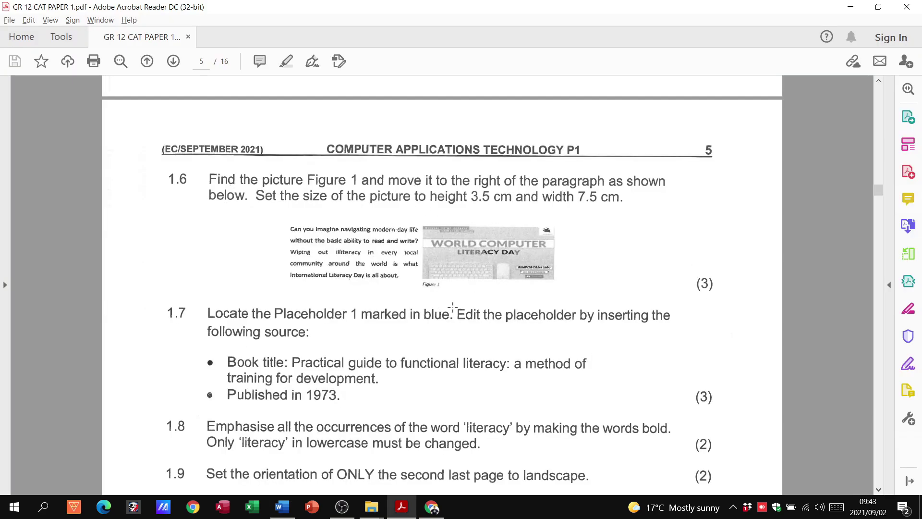
pyautogui.hotkey('alt', 'Tab')
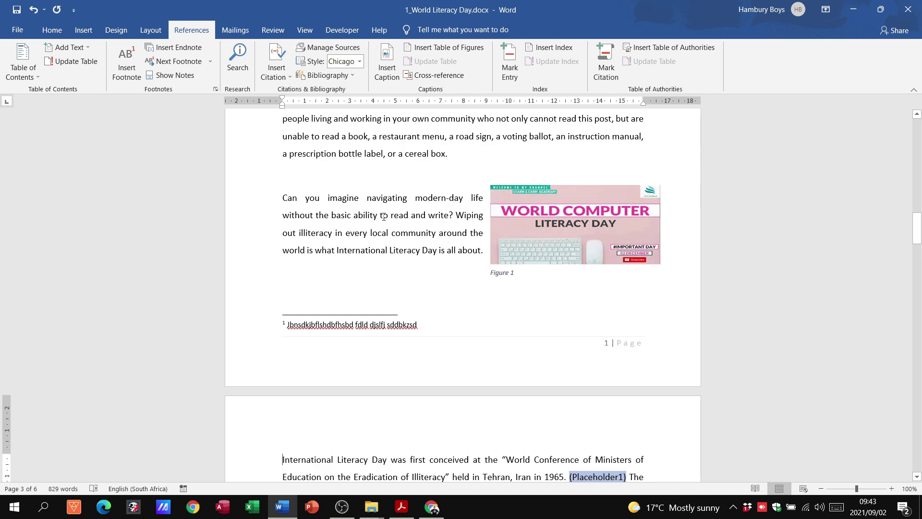
pyautogui.hotkey('alt', 'Tab')
pyautogui.scroll(-2, 383, 217)
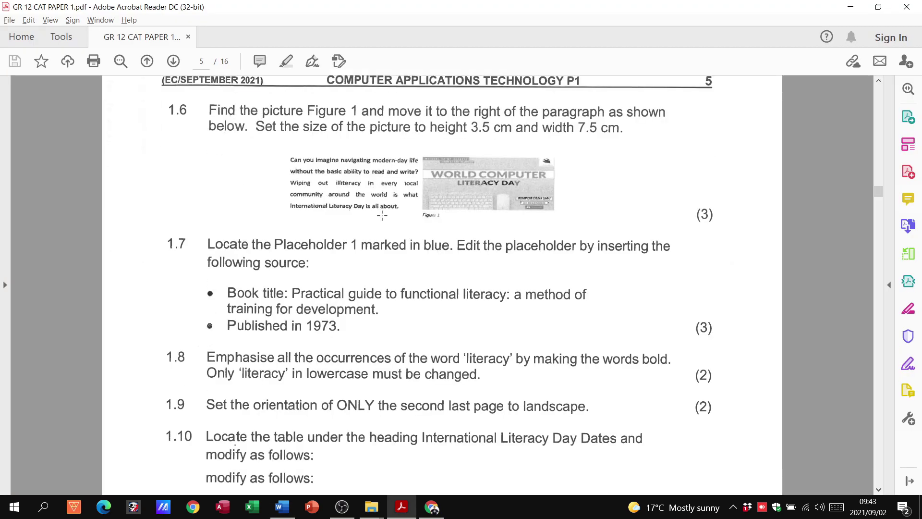
pyautogui.scroll(-1, 382, 217)
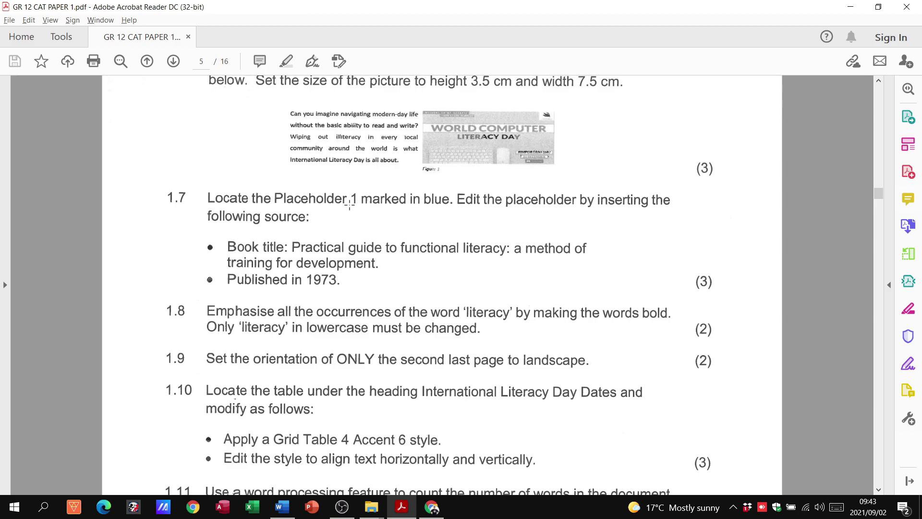
pyautogui.hotkey('alt', 'Tab')
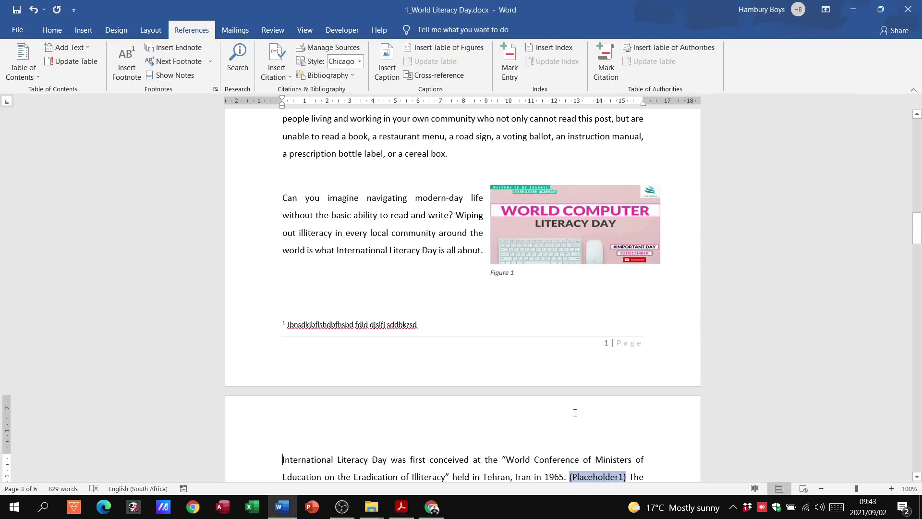
pyautogui.scroll(-4, 575, 413)
pyautogui.hotkey('alt', 'Tab')
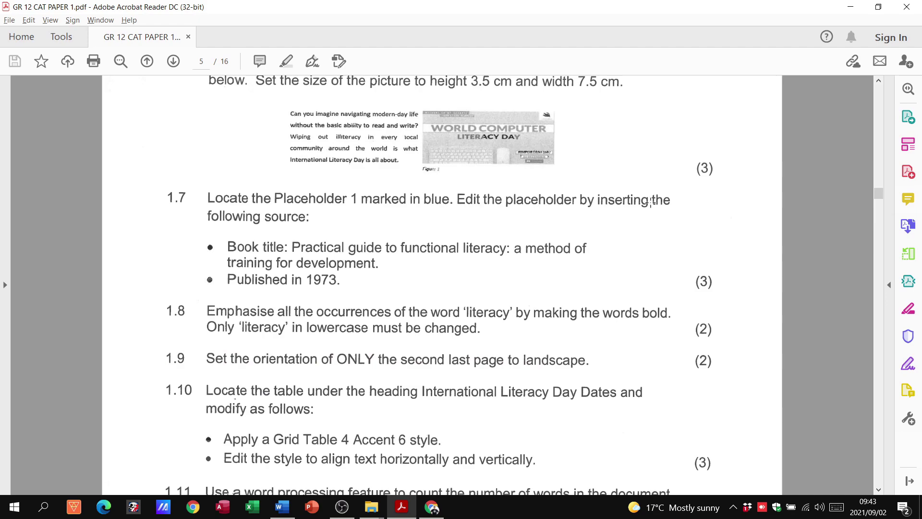
pyautogui.hotkey('alt', 'Tab')
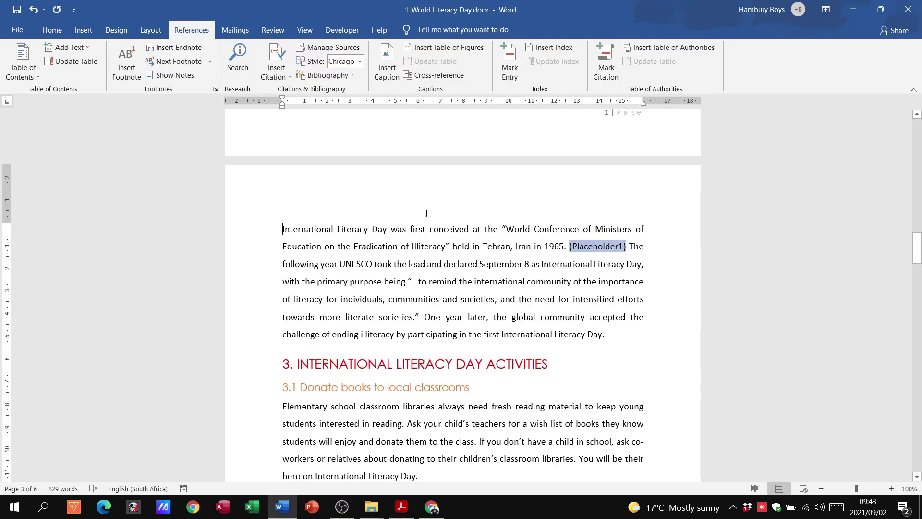
# Edit the source of the Placeholder1 citation and set its source type to Book.
pyautogui.click(608, 245)
pyautogui.click(633, 254)
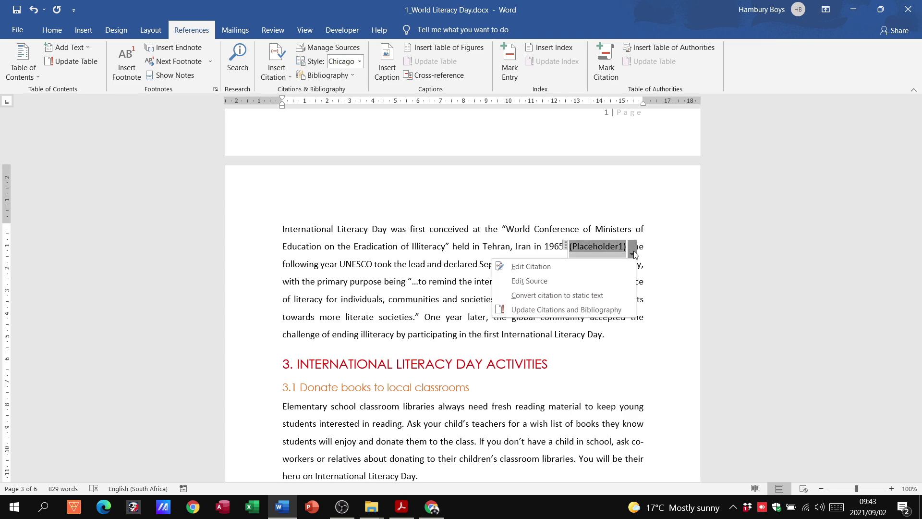
pyautogui.click(591, 279)
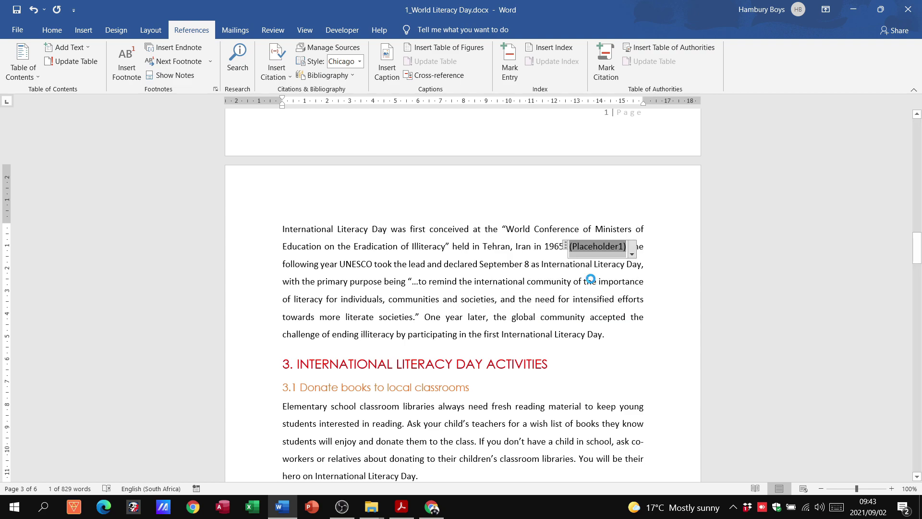
pyautogui.hotkey('alt', 'Tab')
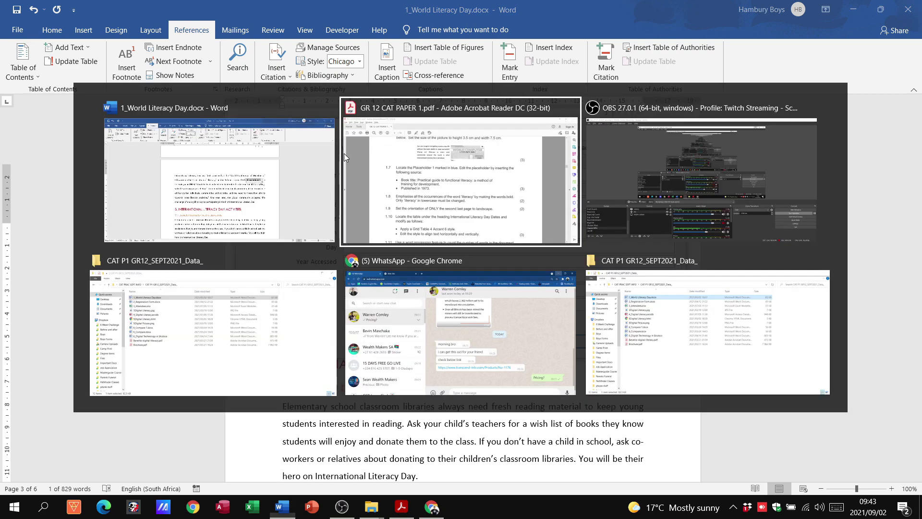
pyautogui.click(344, 153)
pyautogui.hotkey('alt', 'Tab')
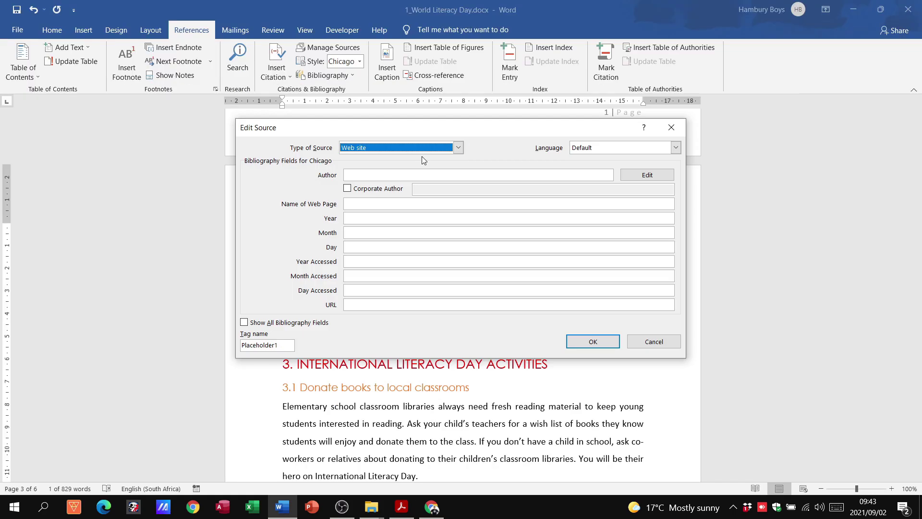
pyautogui.click(459, 148)
pyautogui.scroll(1, 413, 177)
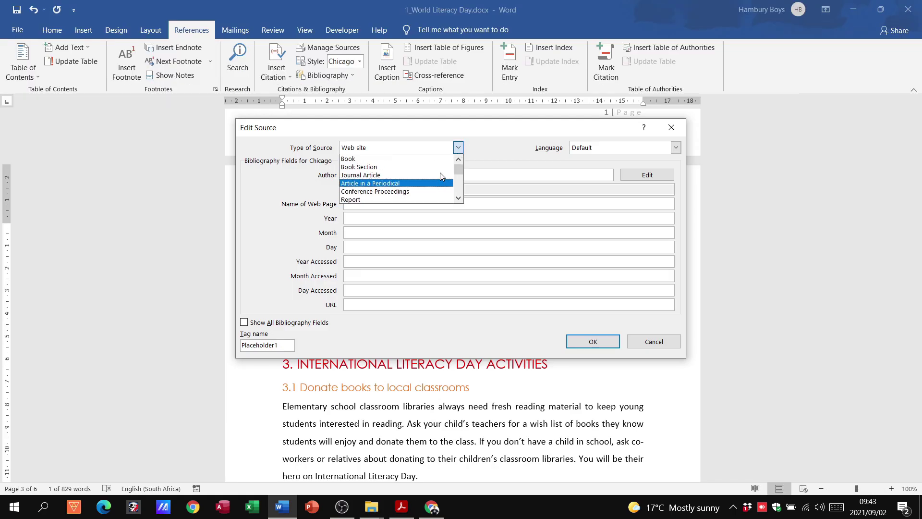
pyautogui.click(430, 158)
# Following question 1.7, enter the year 1973 and the title "Practical guide to functional literacy" for the book source and save it.
pyautogui.hotkey('alt', 'Tab')
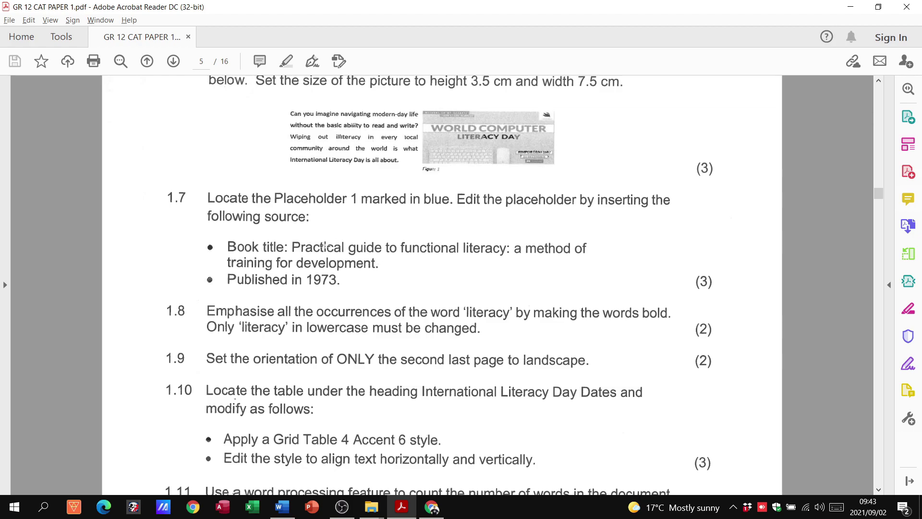
pyautogui.hotkey('alt', 'Tab')
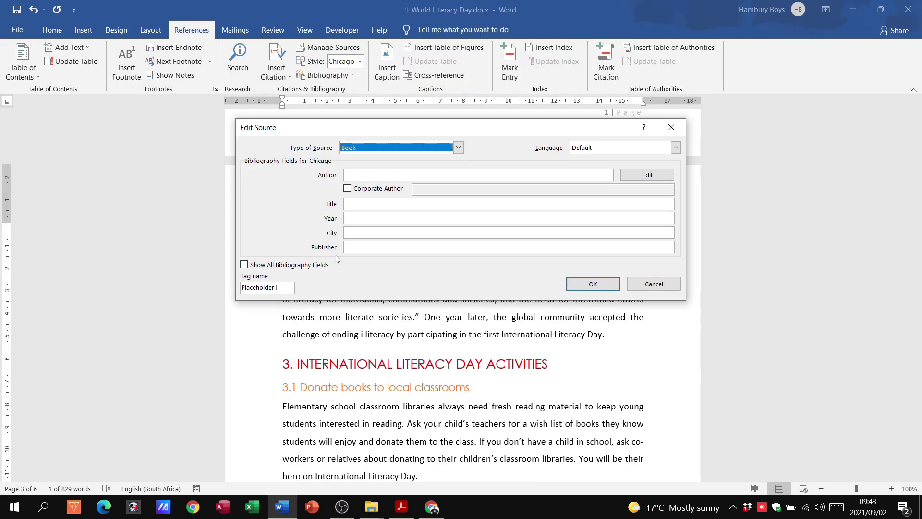
pyautogui.click(354, 219)
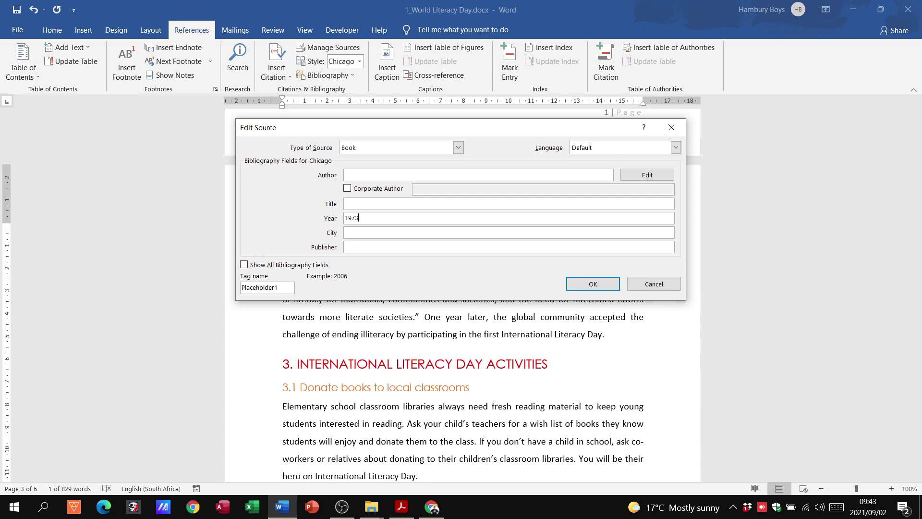
pyautogui.click(378, 203)
pyautogui.hotkey('alt', 'Tab')
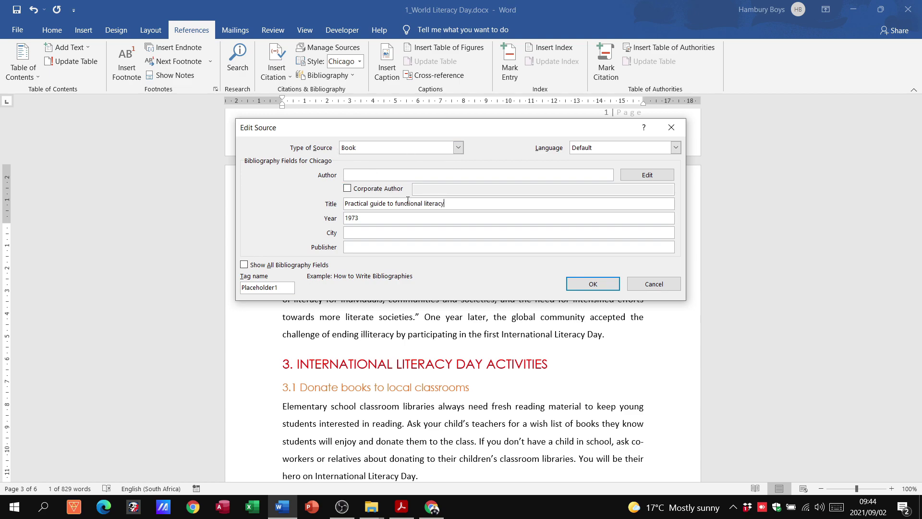
pyautogui.hotkey('alt', 'Tab')
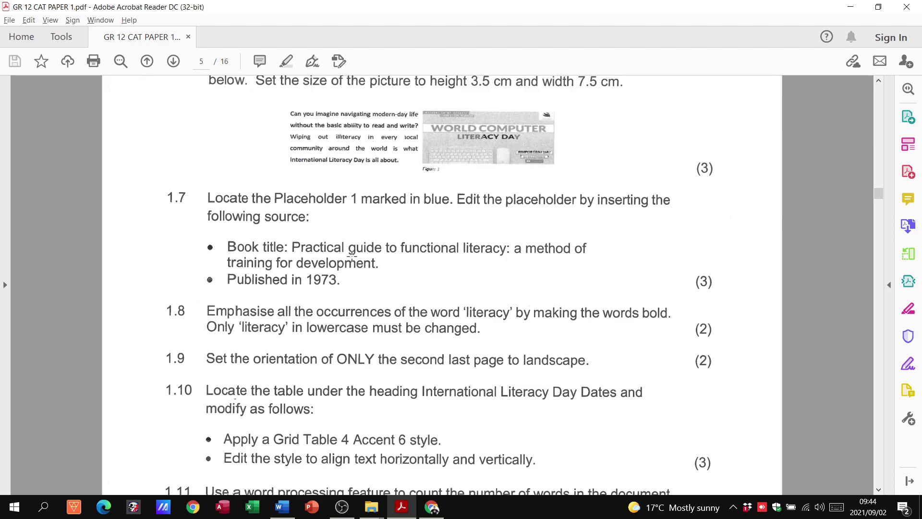
pyautogui.hotkey('alt', 'Tab')
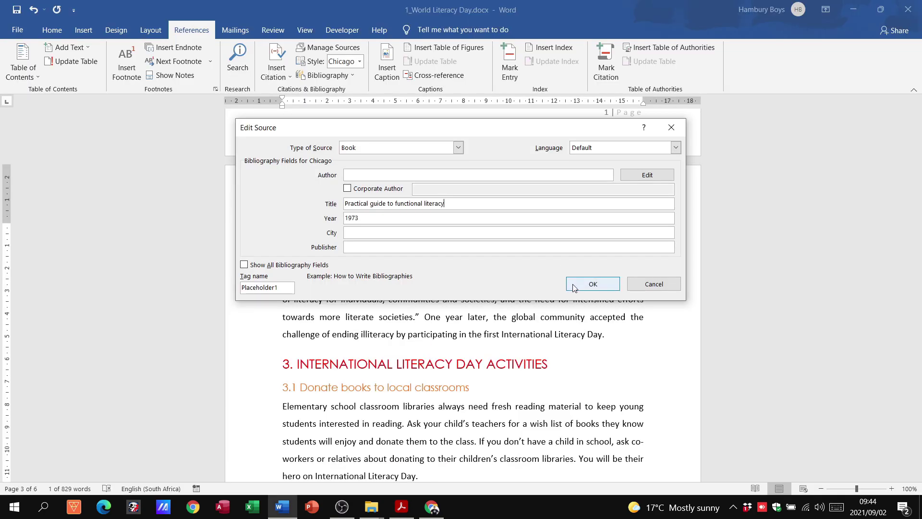
pyautogui.click(592, 284)
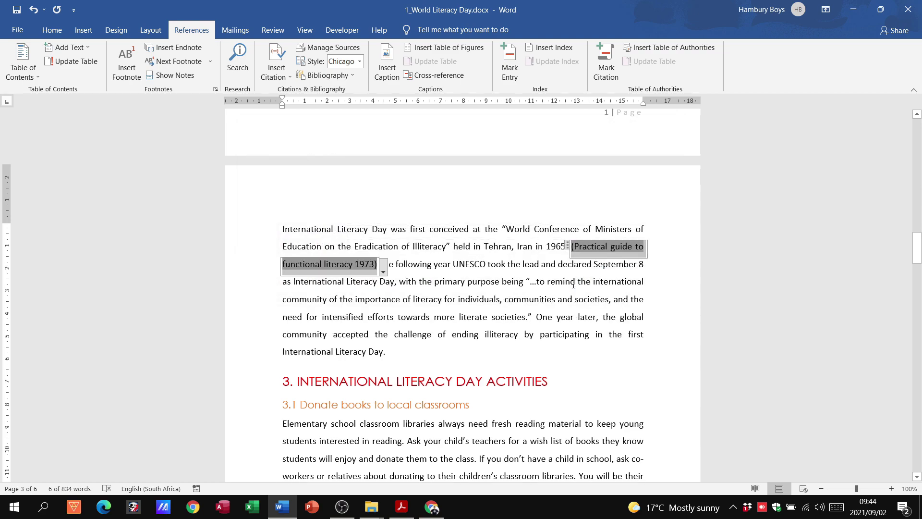
# Check the citation's book source fields against question 1.7 in the PDF paper and close the source details without edits.
pyautogui.hotkey('alt', 'Tab')
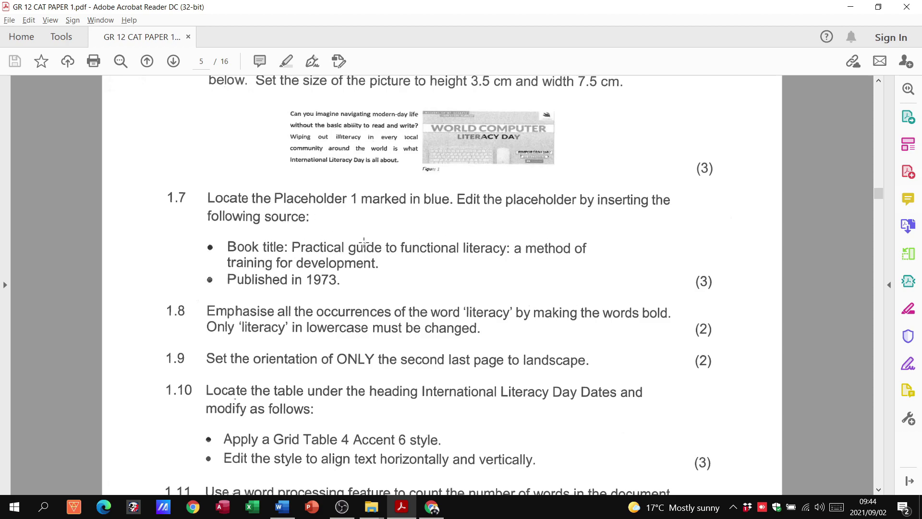
pyautogui.hotkey('alt', 'Tab')
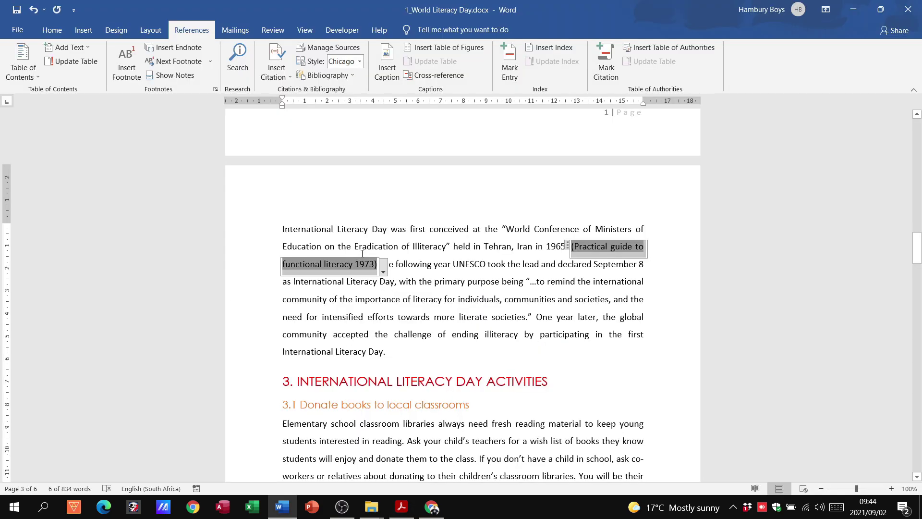
pyautogui.click(383, 270)
pyautogui.click(364, 299)
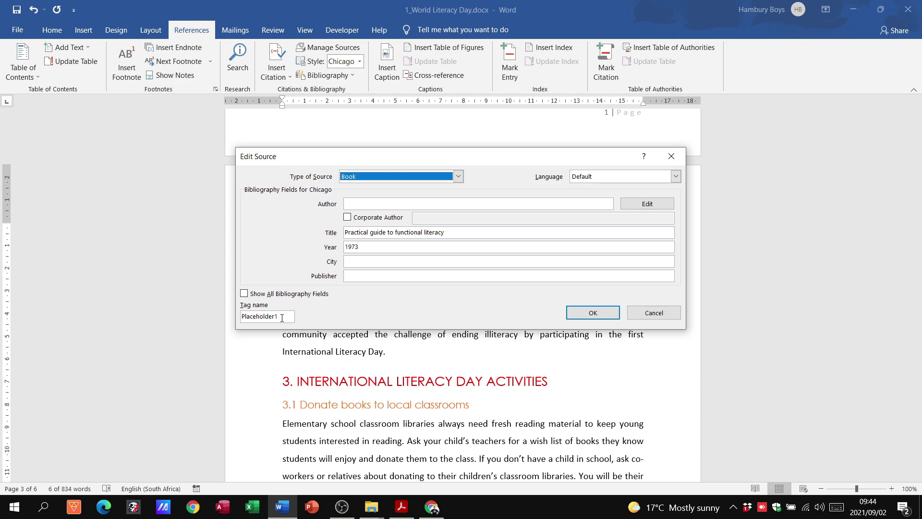
pyautogui.click(360, 204)
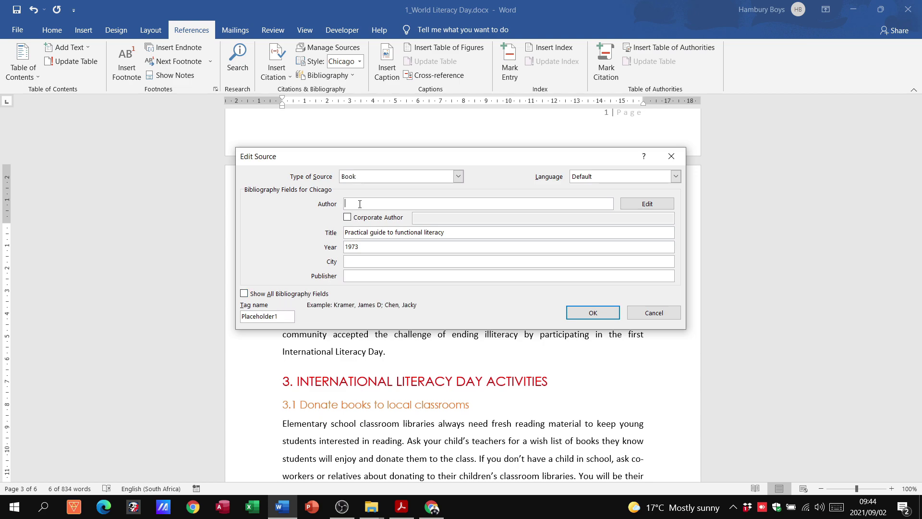
pyautogui.click(599, 314)
# Read question 1.8 in the PDF paper, then start a find and replace with the extended search options and "literacy" as the search text.
pyautogui.hotkey('alt', 'Tab')
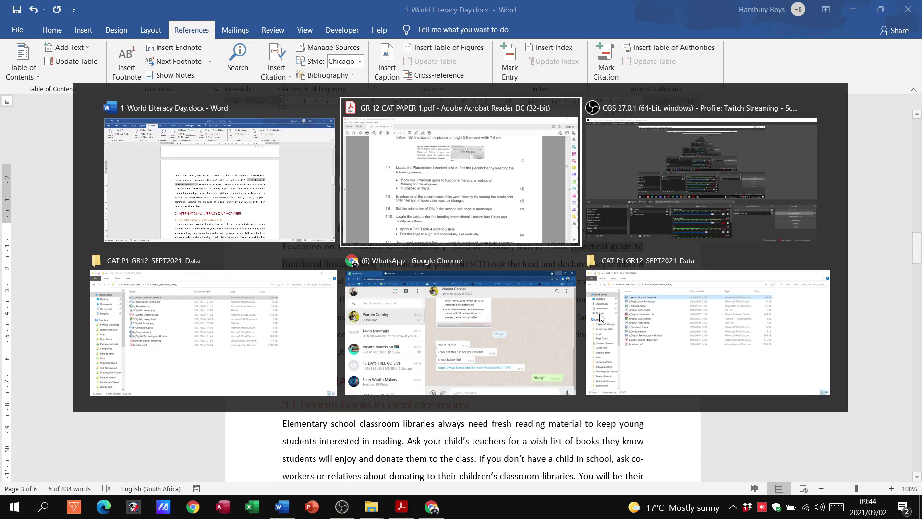
pyautogui.scroll(-1, 603, 221)
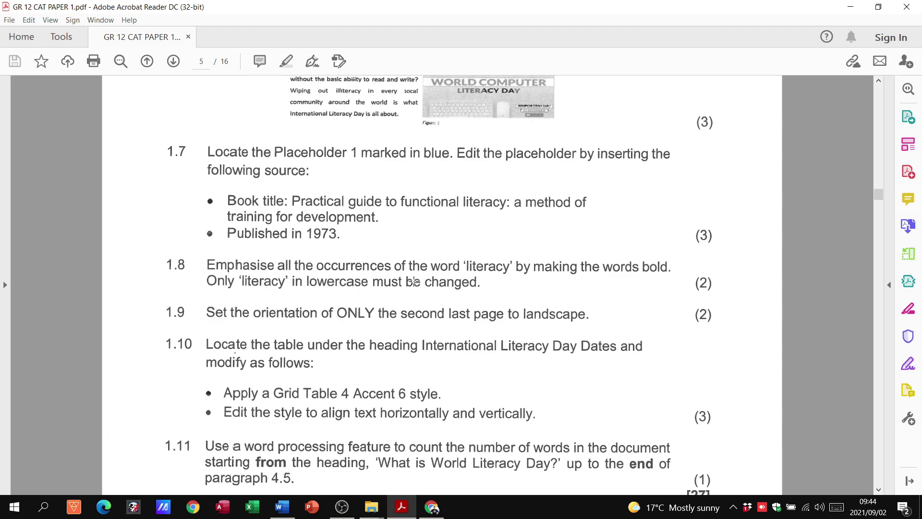
pyautogui.hotkey('alt', 'Tab')
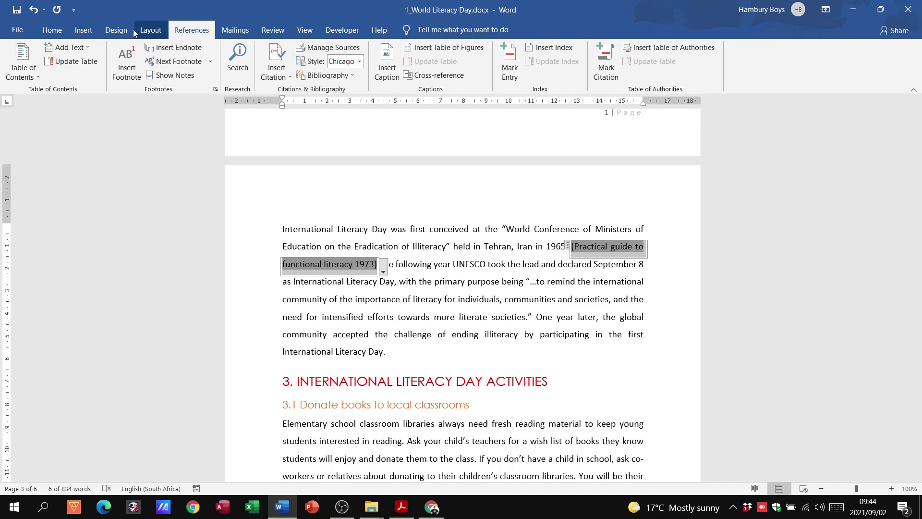
pyautogui.click(51, 30)
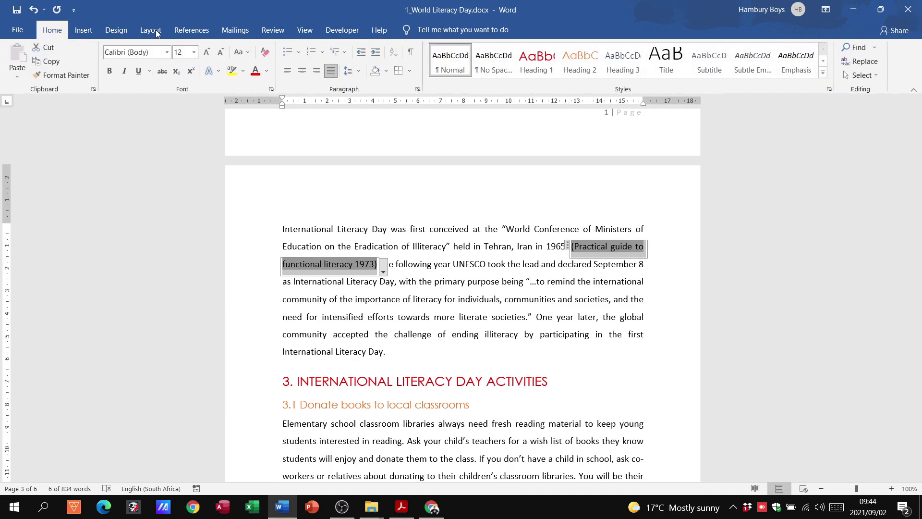
pyautogui.click(880, 60)
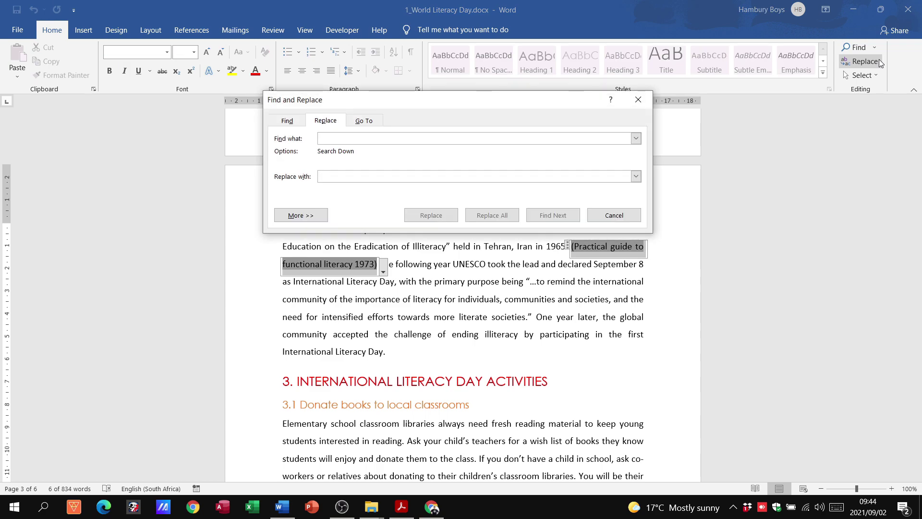
pyautogui.click(301, 215)
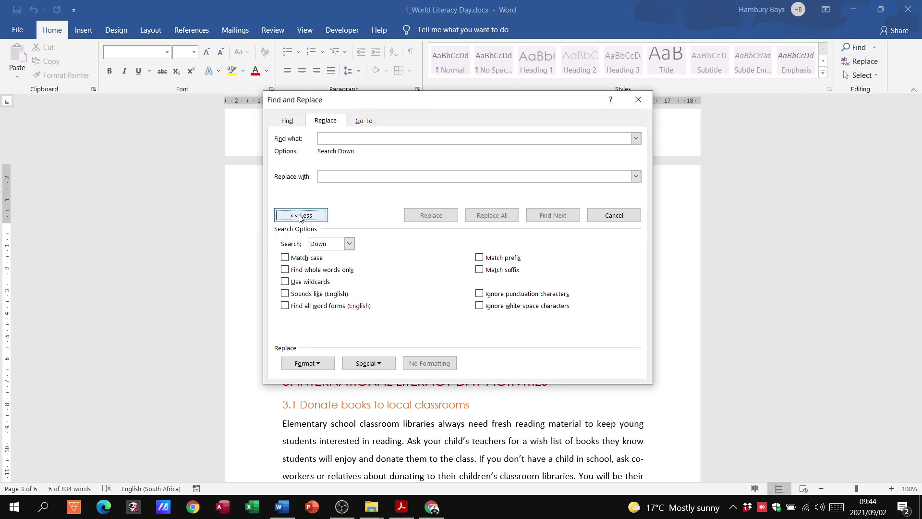
pyautogui.click(384, 139)
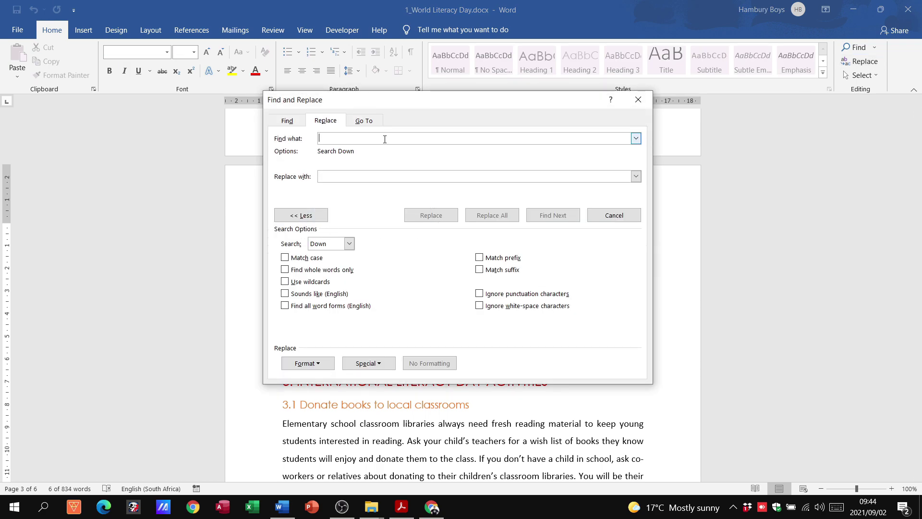
pyautogui.write('literacy')
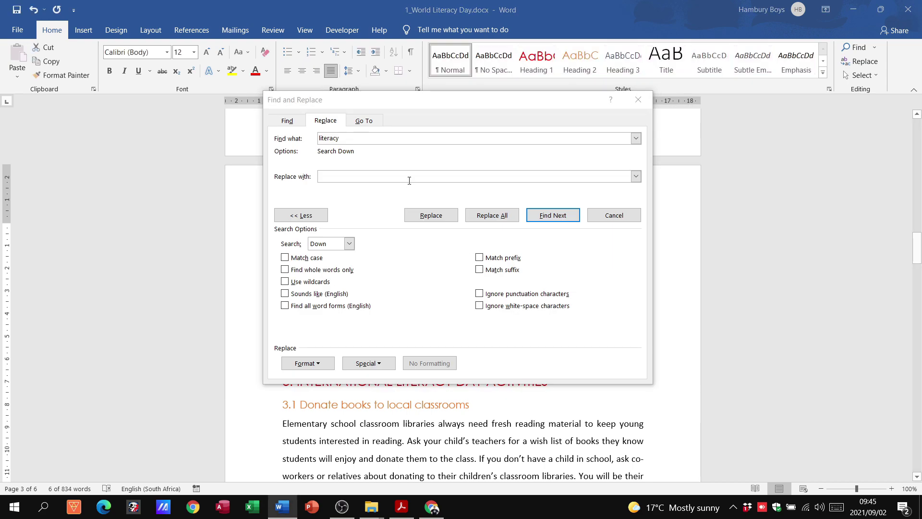
# Recheck question 1.8 and set the replacement to "literacy" with the Bold font style.
pyautogui.hotkey('alt', 'Tab')
pyautogui.hotkey('alt', 'Tab')
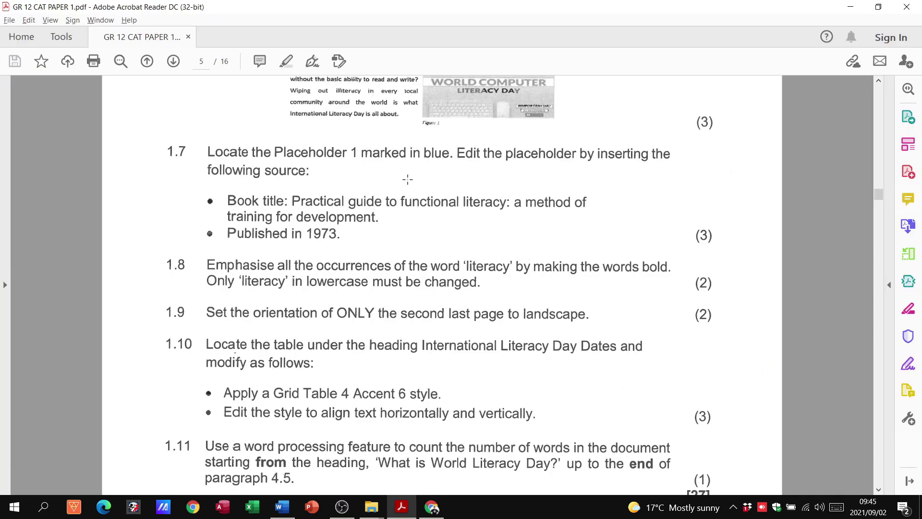
pyautogui.hotkey('alt', 'Tab')
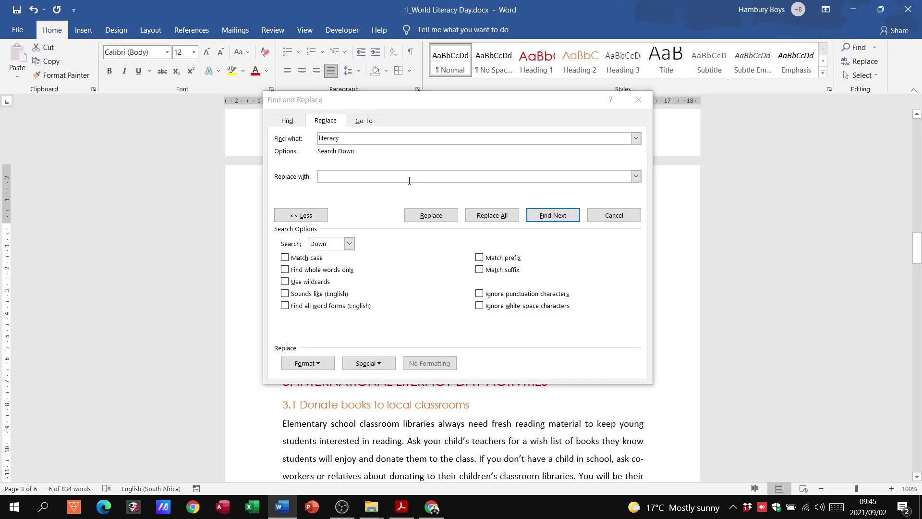
pyautogui.click(409, 180)
pyautogui.write('literacy')
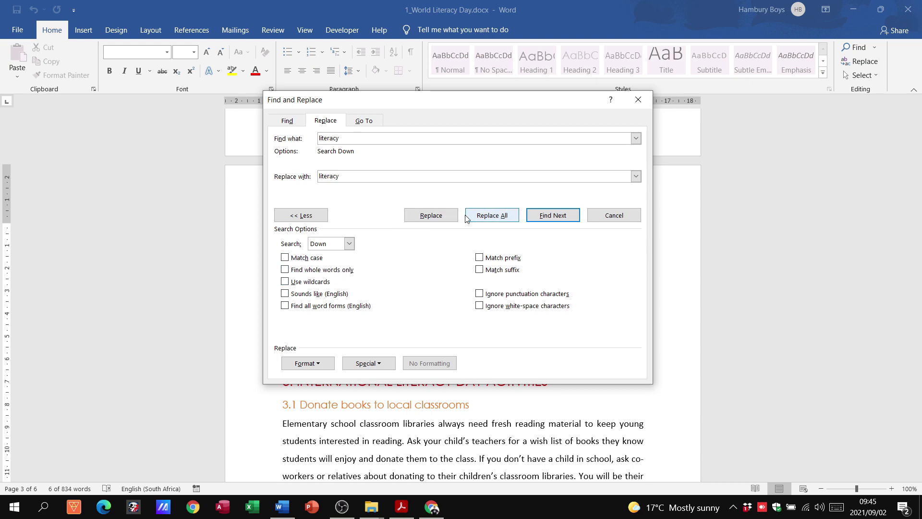
pyautogui.click(304, 365)
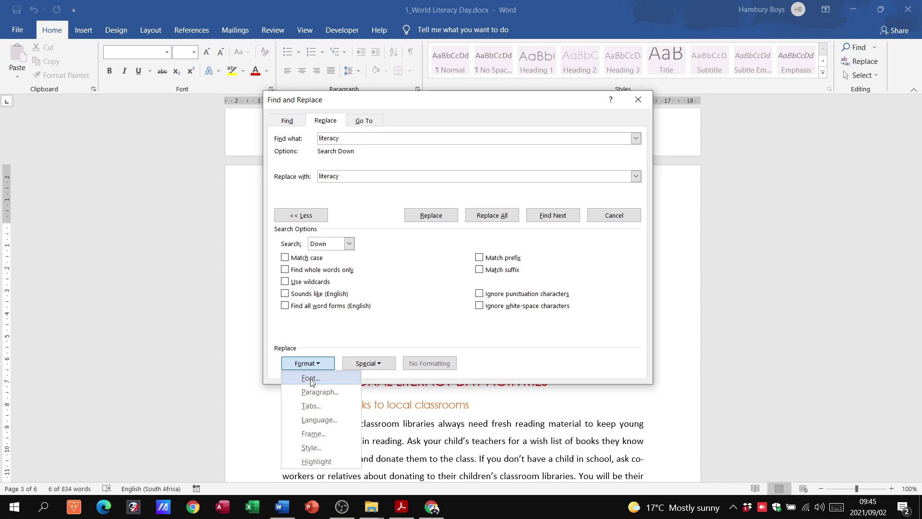
pyautogui.click(311, 379)
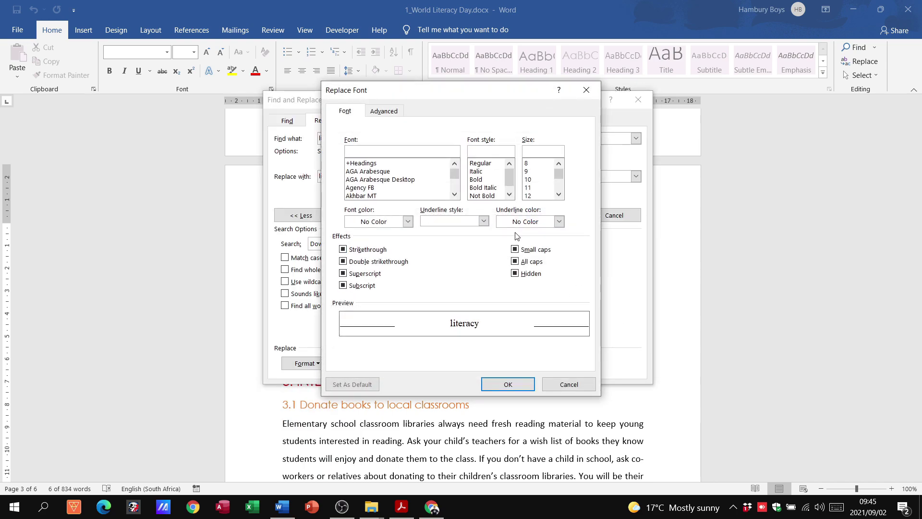
pyautogui.click(482, 180)
pyautogui.click(498, 387)
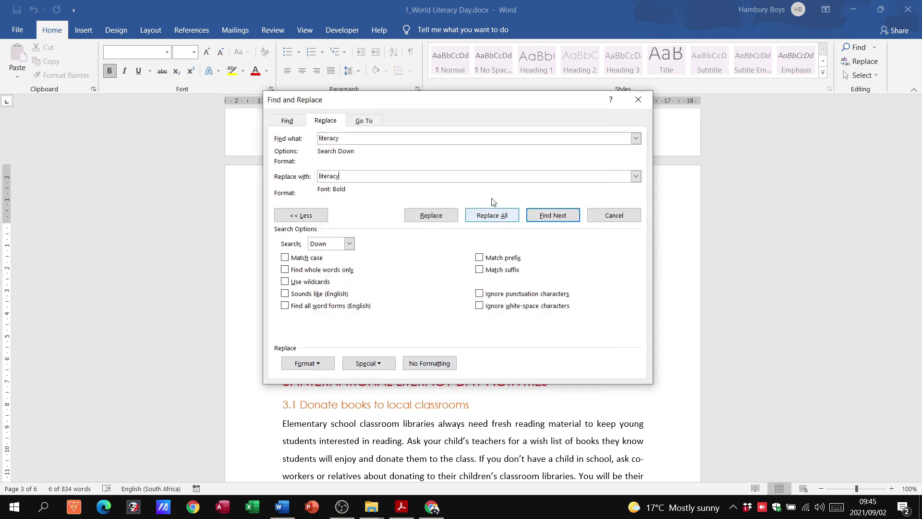
# Replace all occurrences of "literacy" with the bold version, including the rest of the document, and close Find and Replace.
pyautogui.click(494, 216)
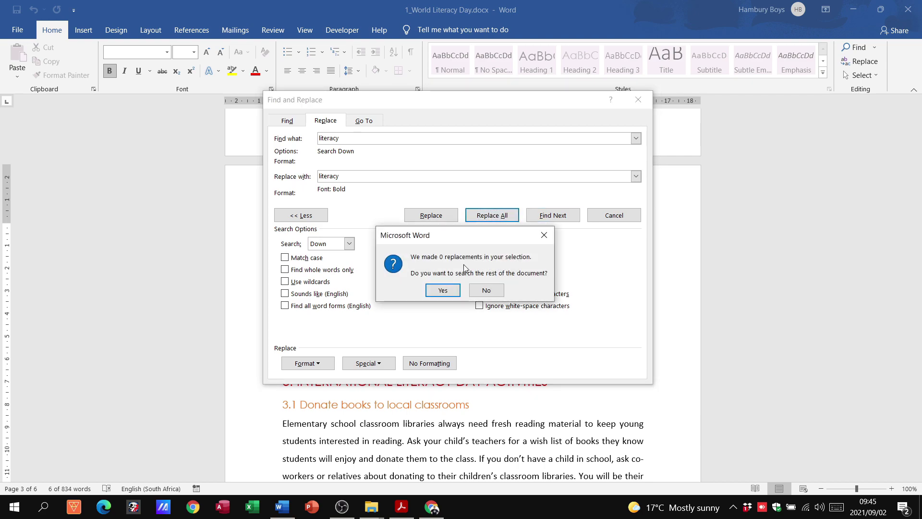
pyautogui.click(446, 290)
pyautogui.click(445, 291)
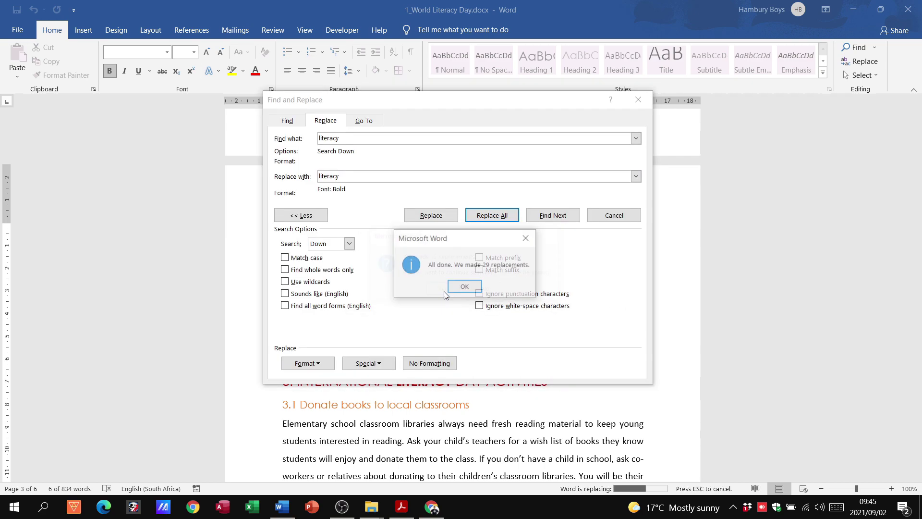
pyautogui.click(454, 288)
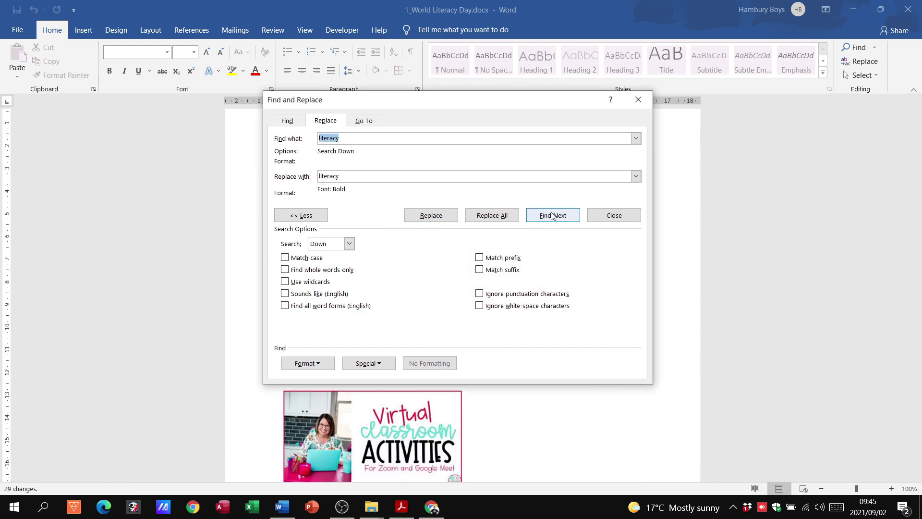
pyautogui.moveTo(635, 104); pyautogui.dragTo(637, 106)
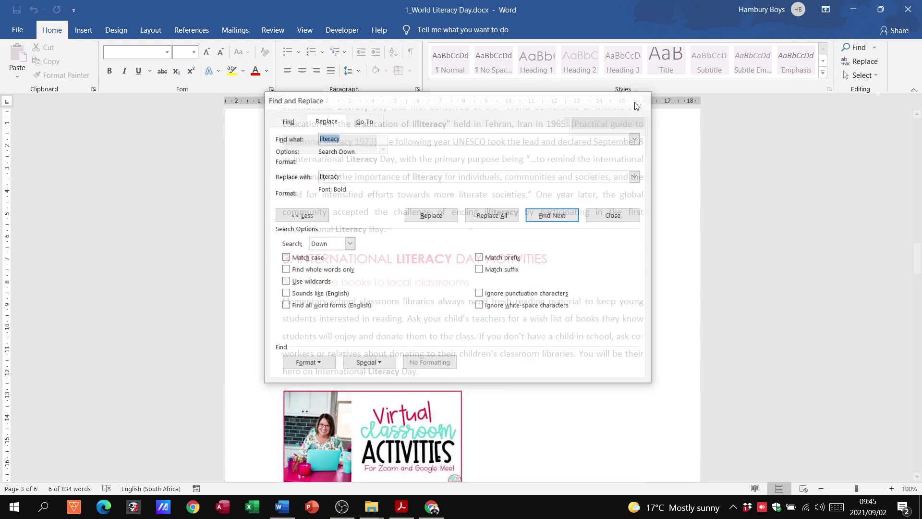
pyautogui.click(636, 106)
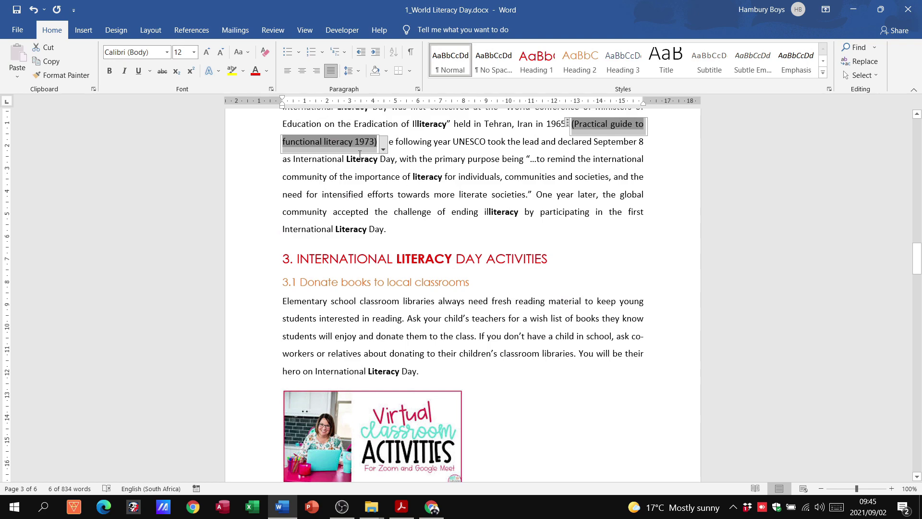
# Read question 1.9 in the PDF paper and insert a Next Page section break below the paragraph under "4.5 Knowledge is Power".
pyautogui.hotkey('alt', 'Tab')
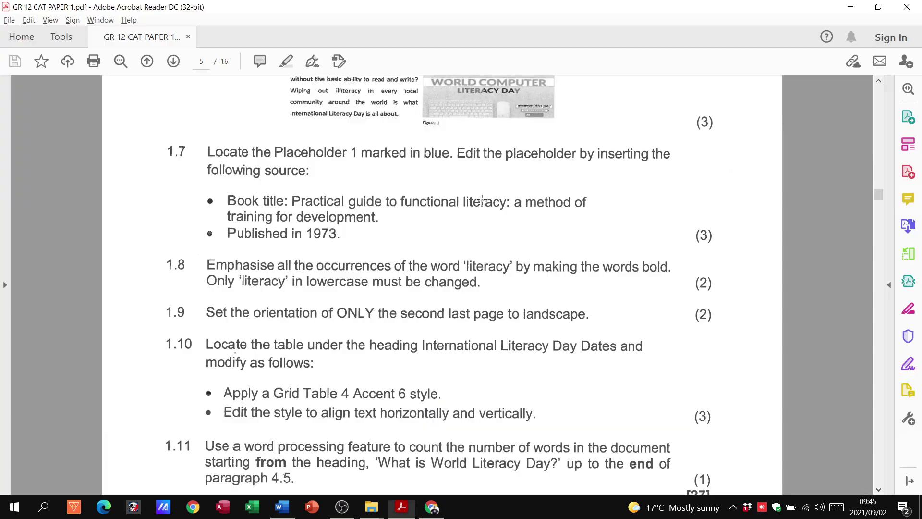
pyautogui.scroll(-3, 473, 237)
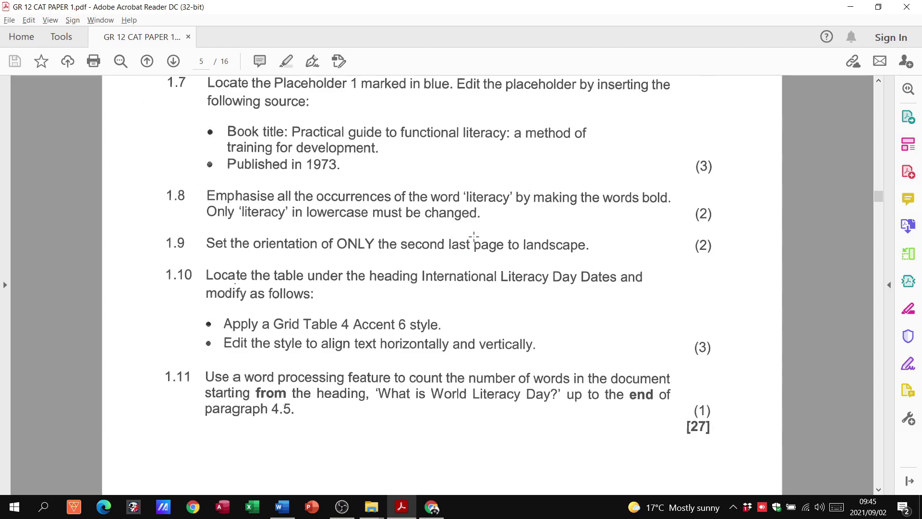
pyautogui.scroll(-4, 474, 236)
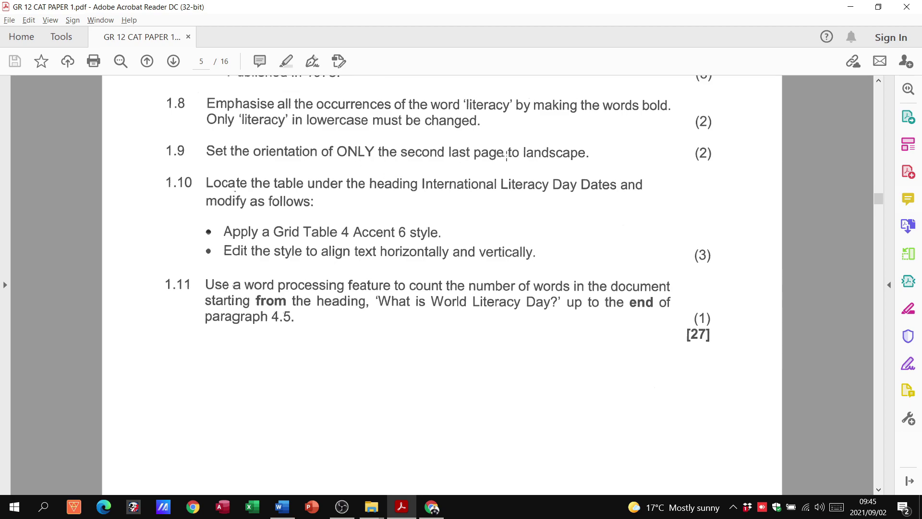
pyautogui.hotkey('alt', 'Tab')
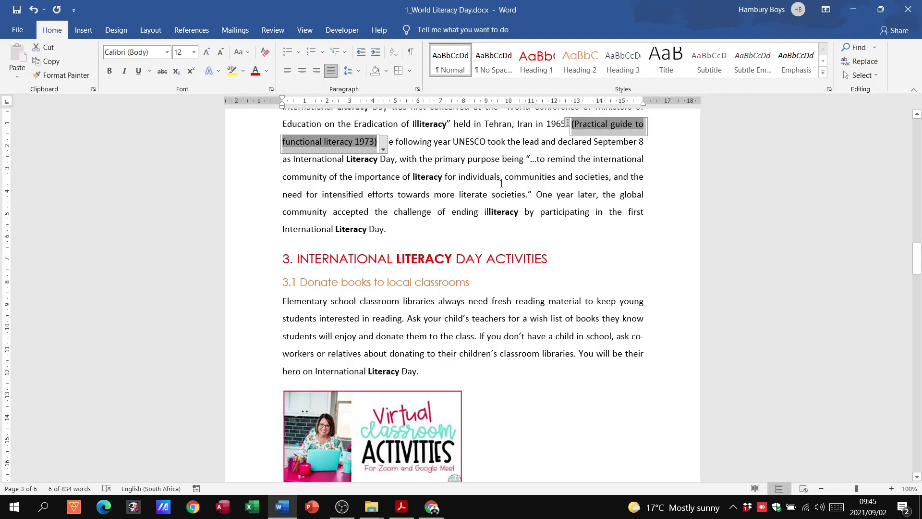
pyautogui.scroll(-10, 489, 316)
pyautogui.scroll(-3, 489, 316)
pyautogui.moveTo(918, 308); pyautogui.dragTo(919, 349)
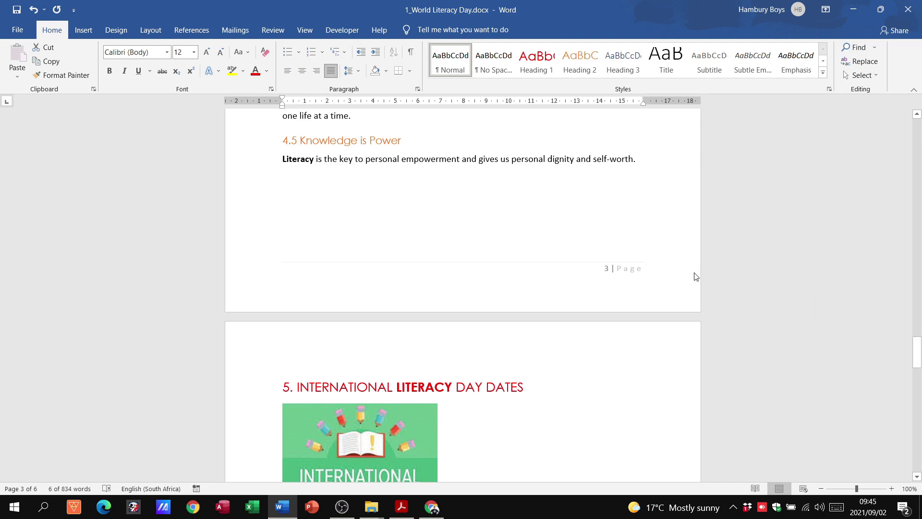
pyautogui.click(326, 183)
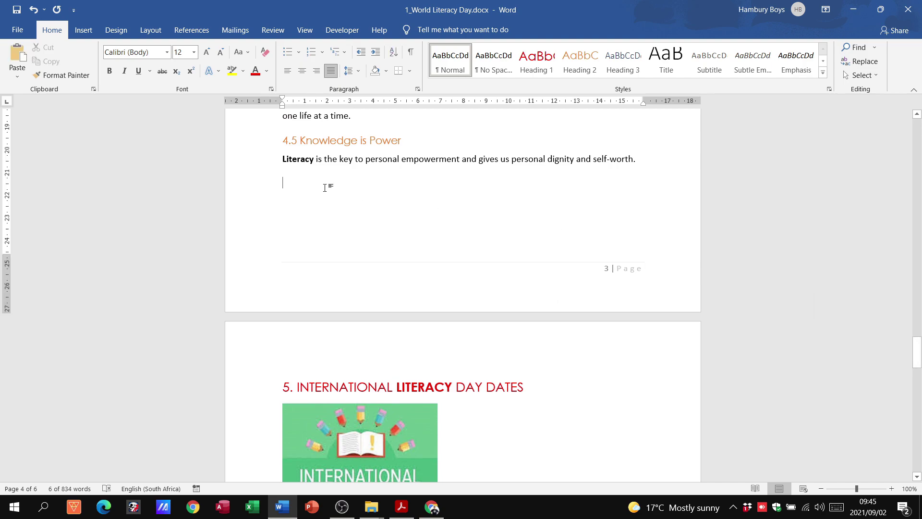
pyautogui.click(160, 35)
pyautogui.click(146, 47)
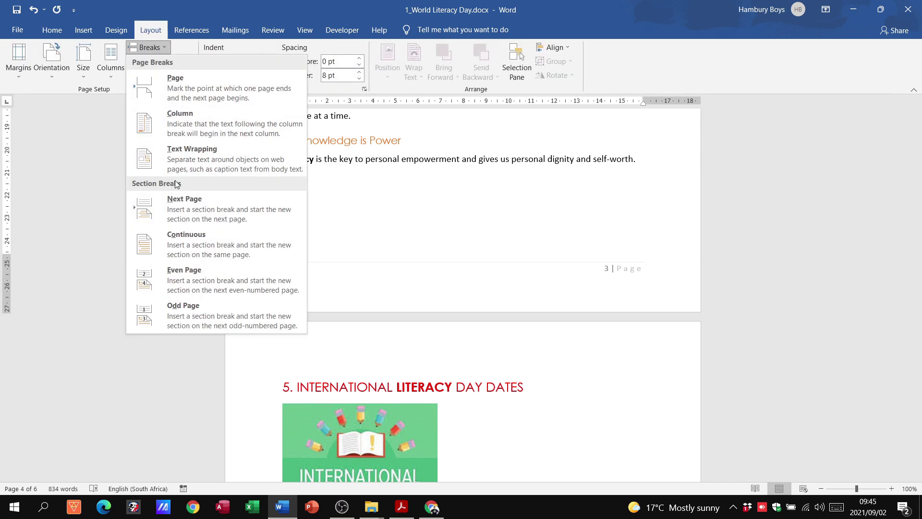
pyautogui.click(176, 209)
# Insert a Next Page section break below the "Adapted from source" line under the International Literacy Day Dates table.
pyautogui.scroll(-10, 336, 235)
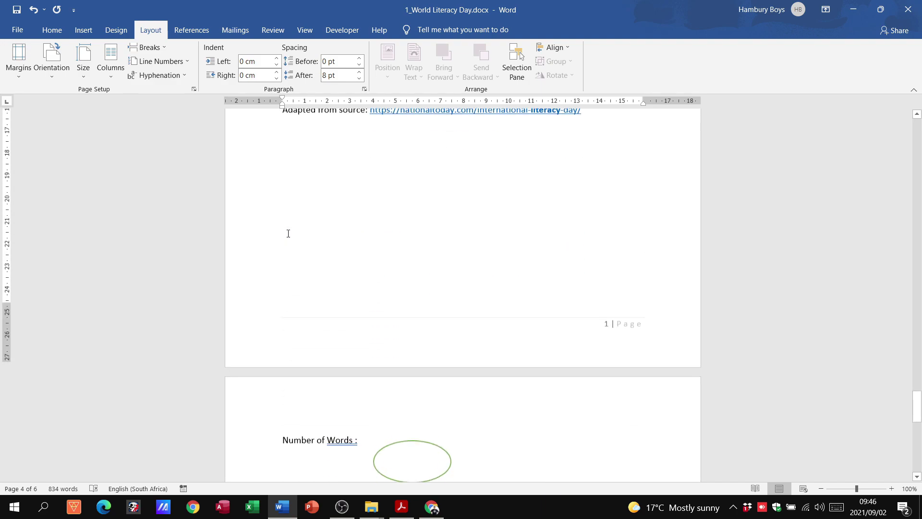
pyautogui.scroll(1, 405, 243)
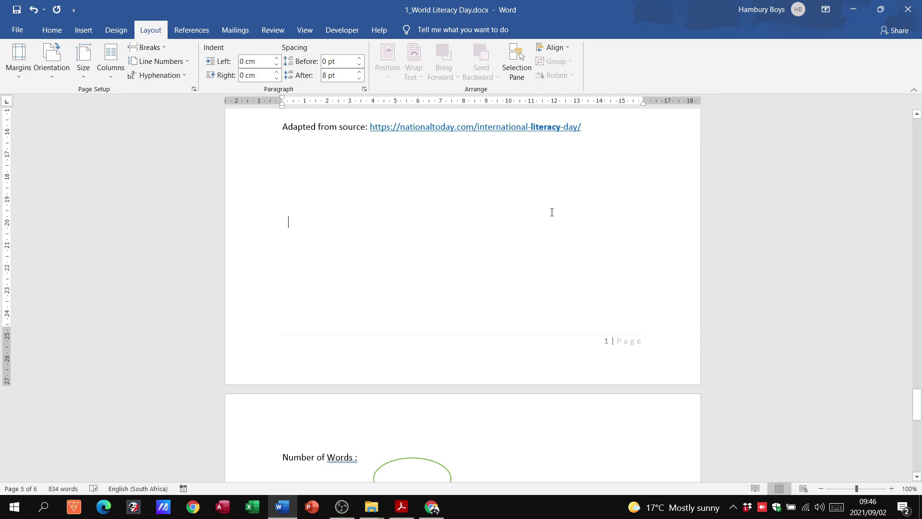
pyautogui.click(165, 47)
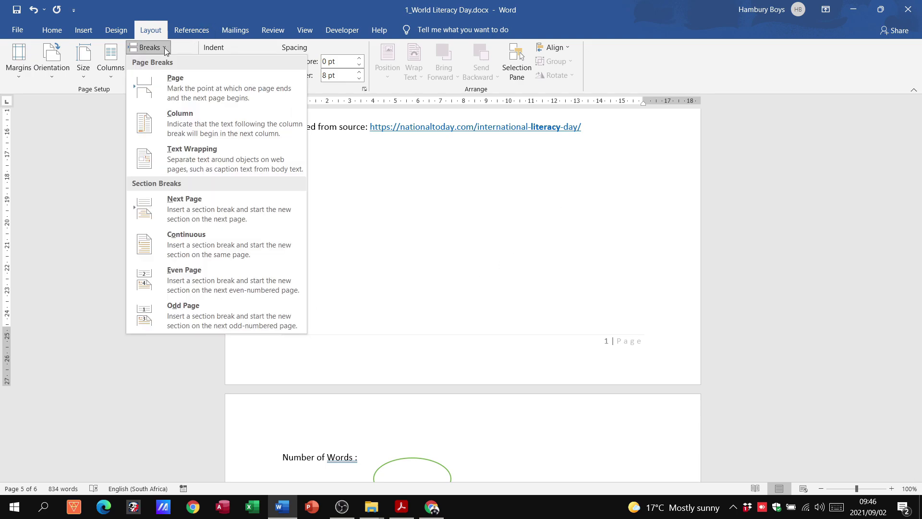
pyautogui.click(183, 210)
# Set the section containing the International Literacy Day Dates table to landscape orientation.
pyautogui.click(428, 168)
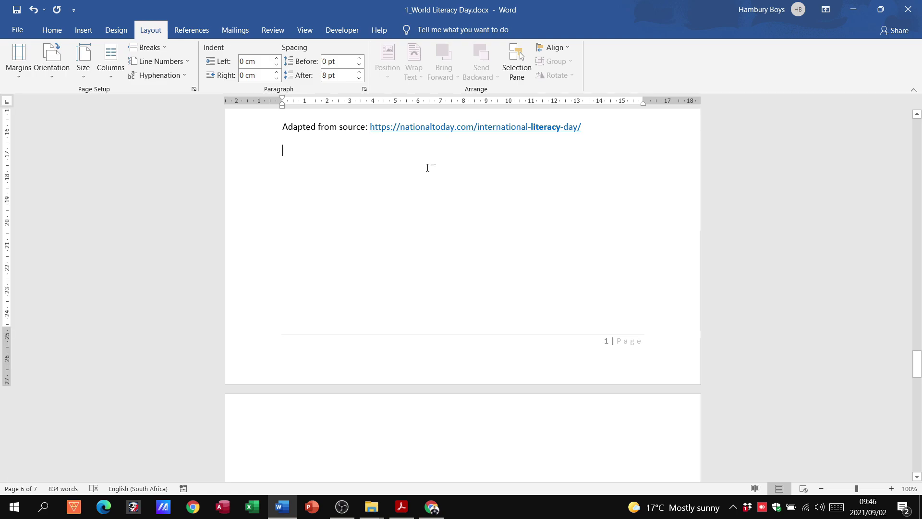
pyautogui.scroll(3, 428, 169)
pyautogui.click(52, 60)
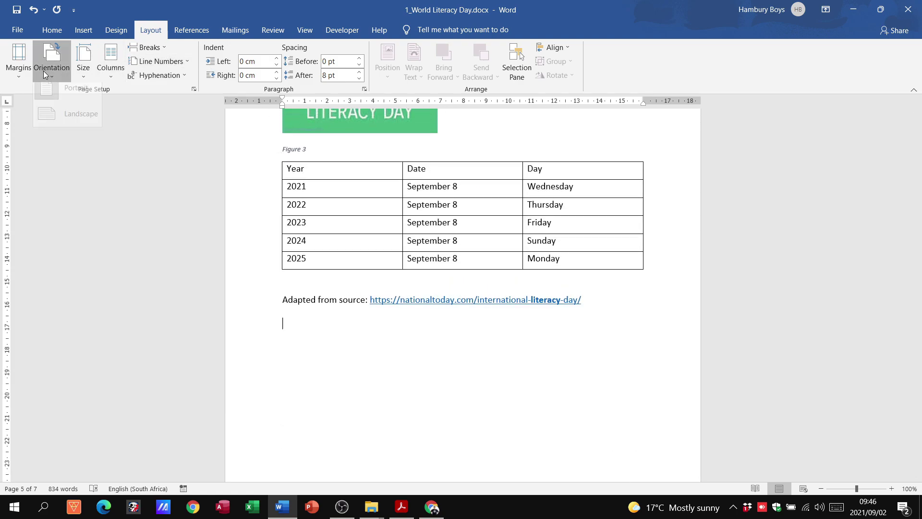
pyautogui.click(87, 120)
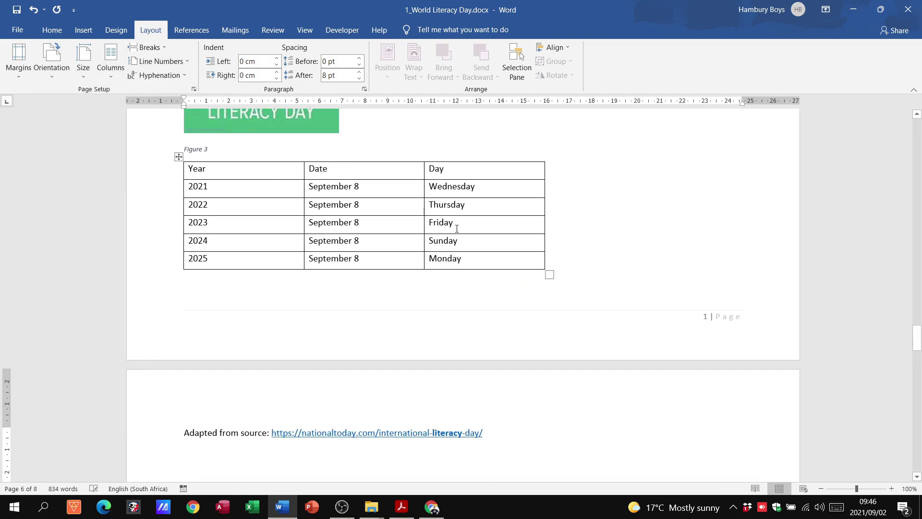
# Remove a blank line above the heading "5. INTERNATIONAL LITERACY DAY DATES" so the "Adapted from source" line fits on the same landscape page.
pyautogui.scroll(-3, 434, 242)
pyautogui.scroll(4, 434, 241)
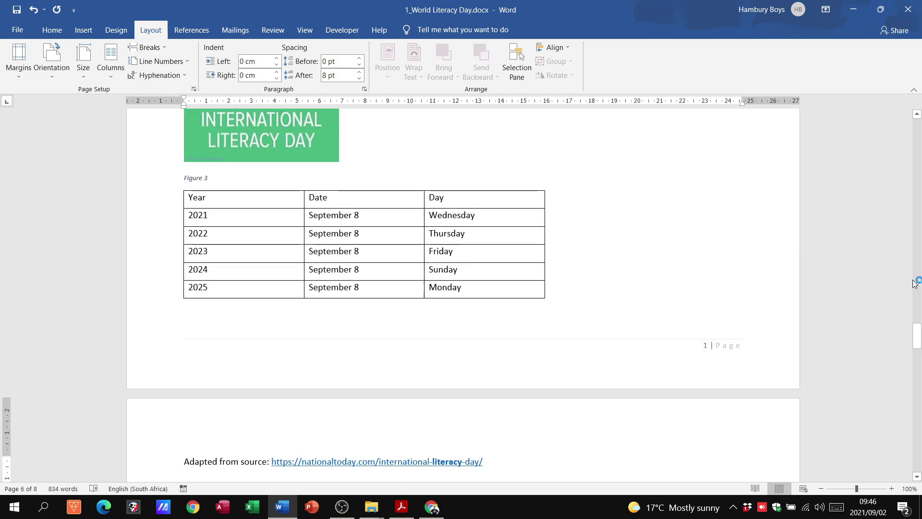
pyautogui.moveTo(918, 335); pyautogui.dragTo(918, 355)
pyautogui.scroll(15, 624, 209)
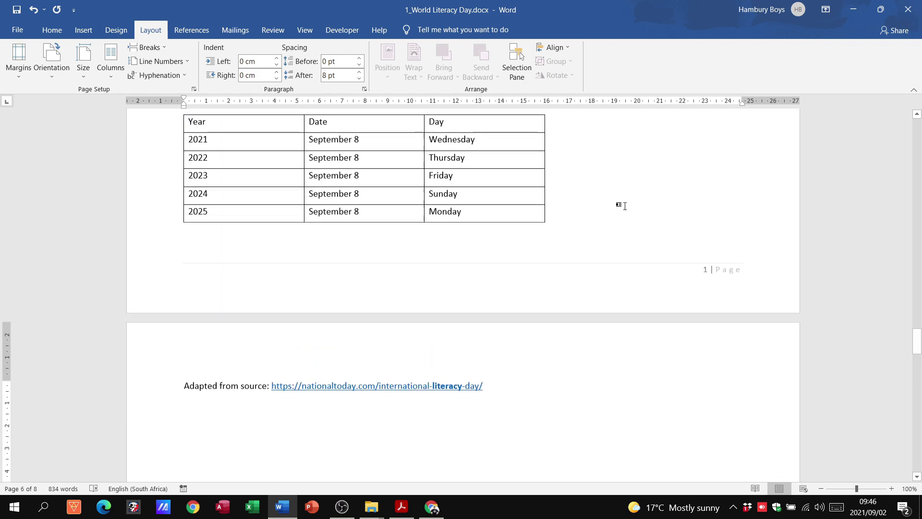
pyautogui.scroll(2, 626, 209)
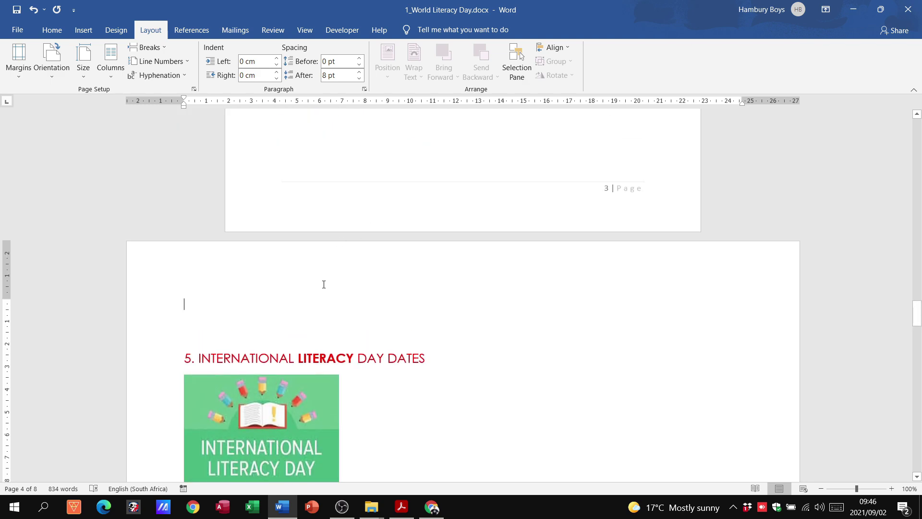
pyautogui.scroll(-10, 325, 284)
pyautogui.scroll(-15, 567, 314)
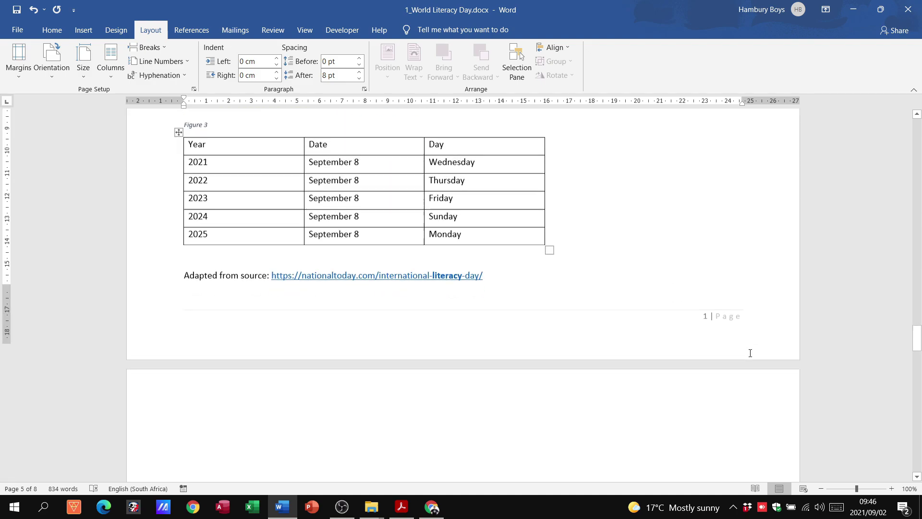
# Delete the empty paragraph below the "Adapted from source" line to remove the blank landscape page.
pyautogui.click(378, 191)
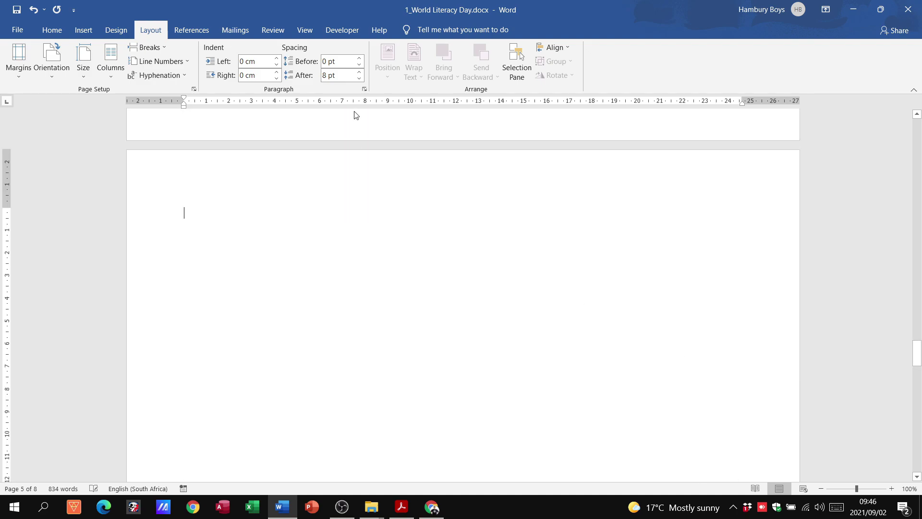
pyautogui.scroll(6, 365, 216)
pyautogui.click(531, 212)
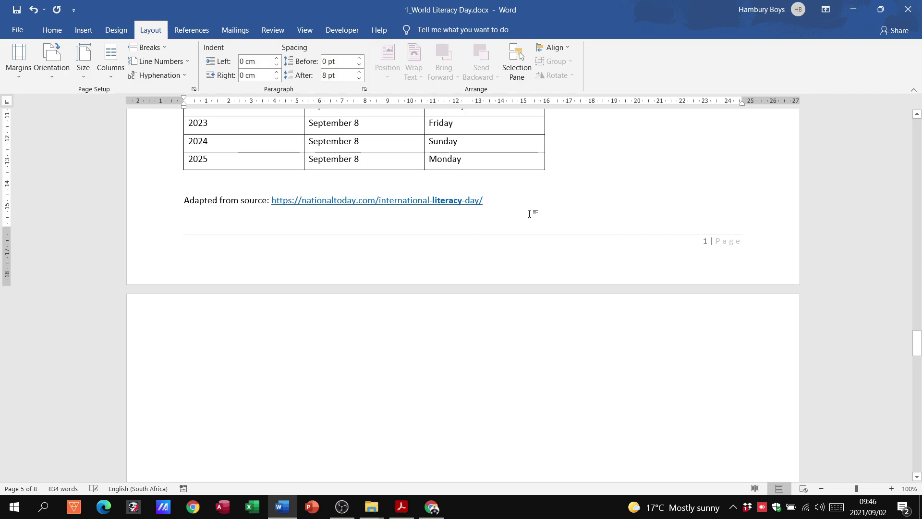
pyautogui.press('Delete')
# Delete the blank portrait page before "Number of Words", keeping the dates page landscape, and check the orientation of the surrounding pages.
pyautogui.scroll(-5, 530, 213)
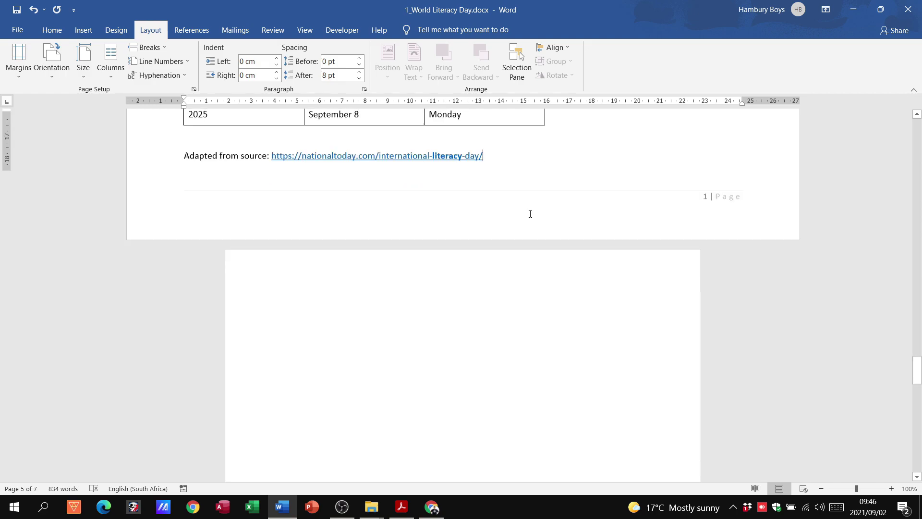
pyautogui.press('Delete')
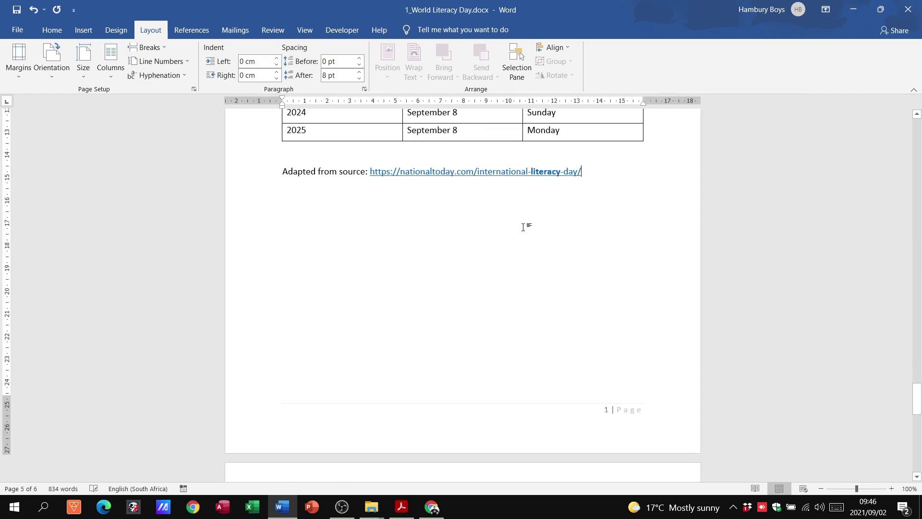
pyautogui.scroll(-6, 511, 243)
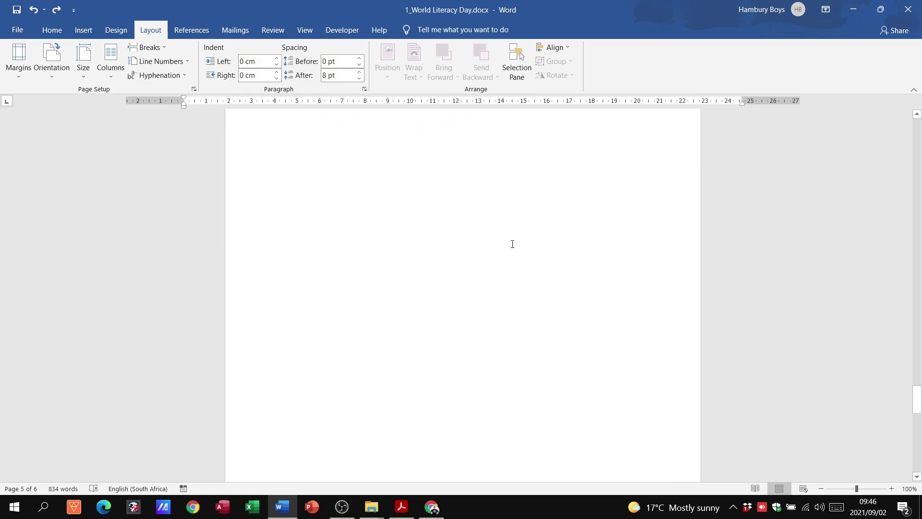
pyautogui.scroll(6, 453, 181)
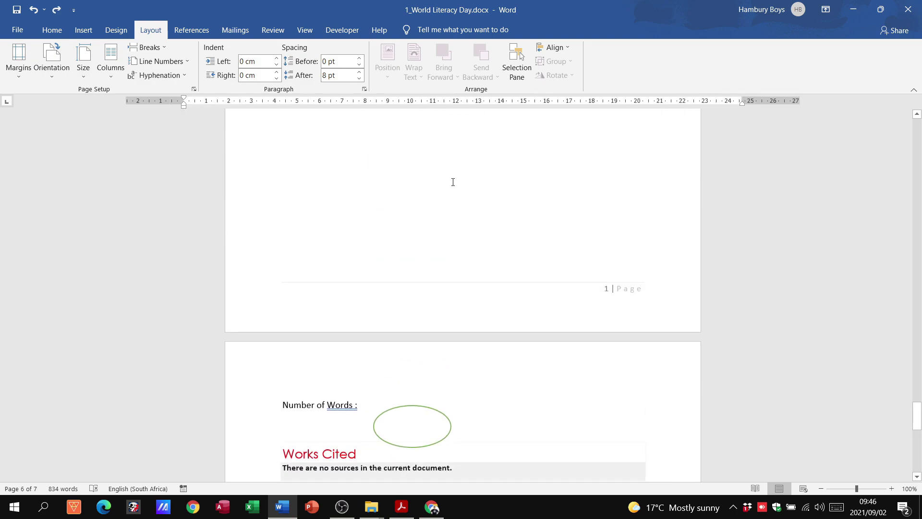
pyautogui.scroll(2, 368, 159)
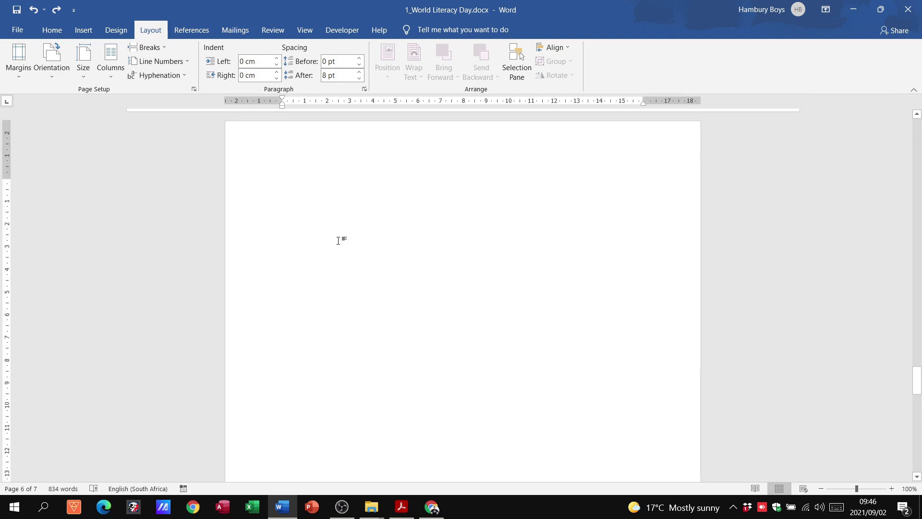
pyautogui.press('Delete')
pyautogui.scroll(20, 350, 199)
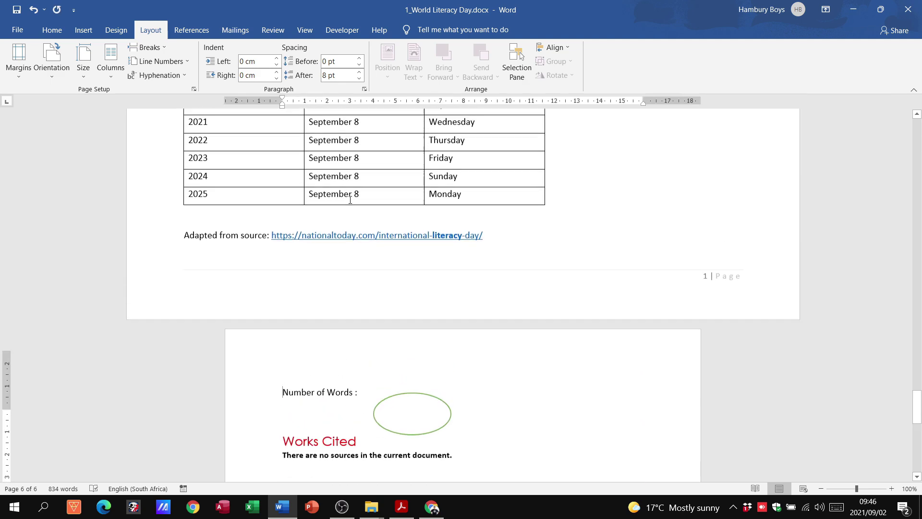
pyautogui.scroll(5, 352, 190)
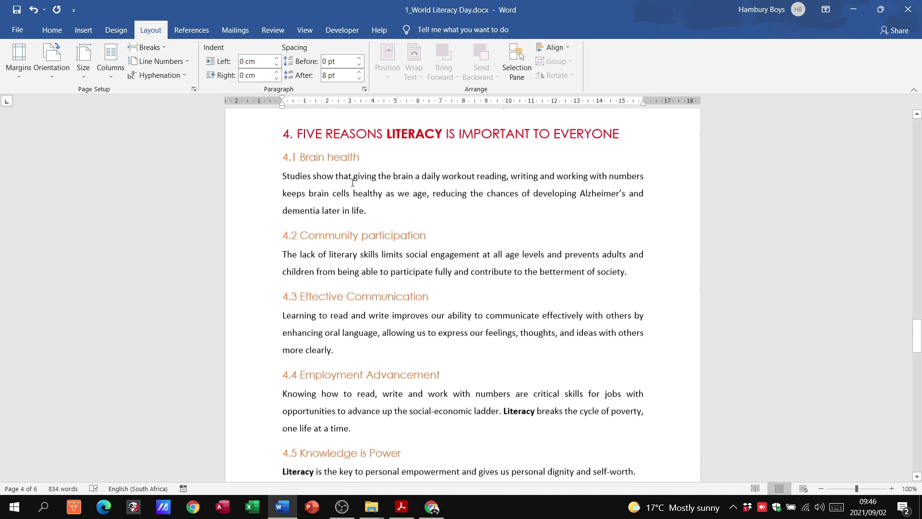
pyautogui.scroll(-8, 355, 354)
pyautogui.scroll(-12, 355, 356)
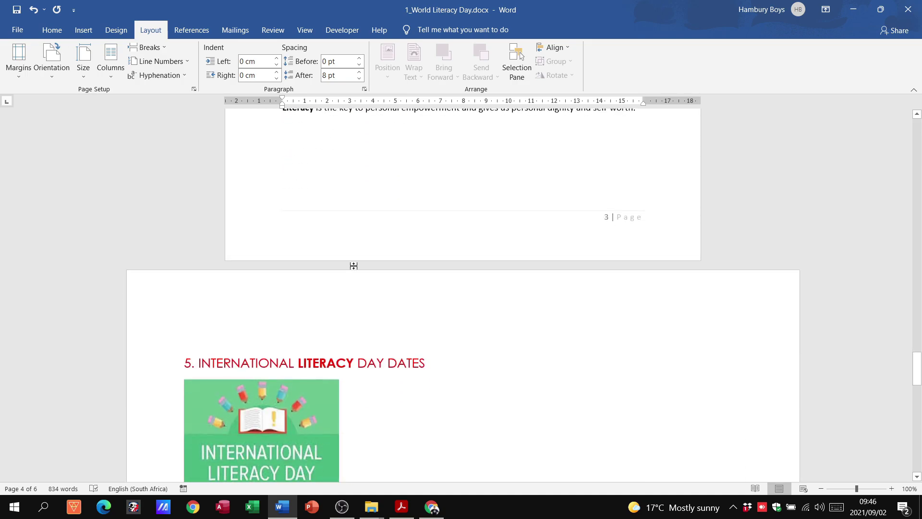
pyautogui.scroll(-3, 455, 319)
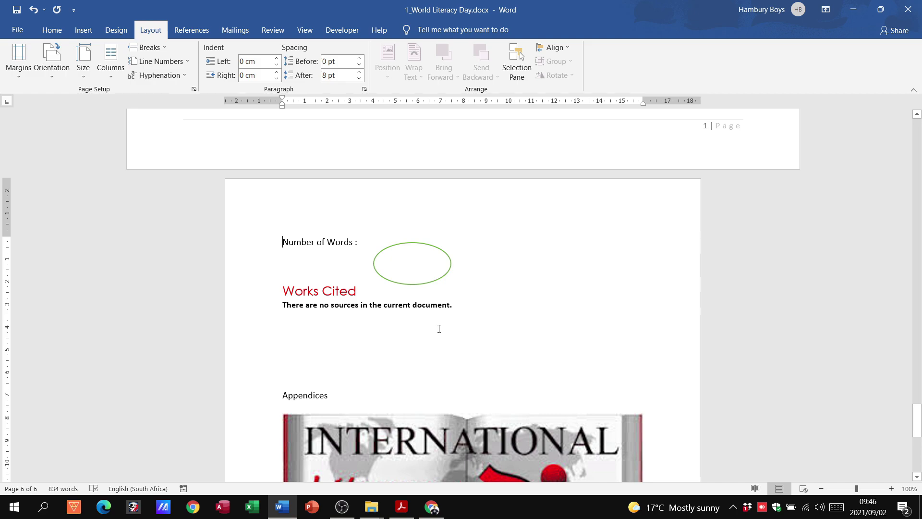
# Read question 1.10 in the PDF paper and locate the table under the International Literacy Day Dates heading in the Word document.
pyautogui.hotkey('alt', 'Tab')
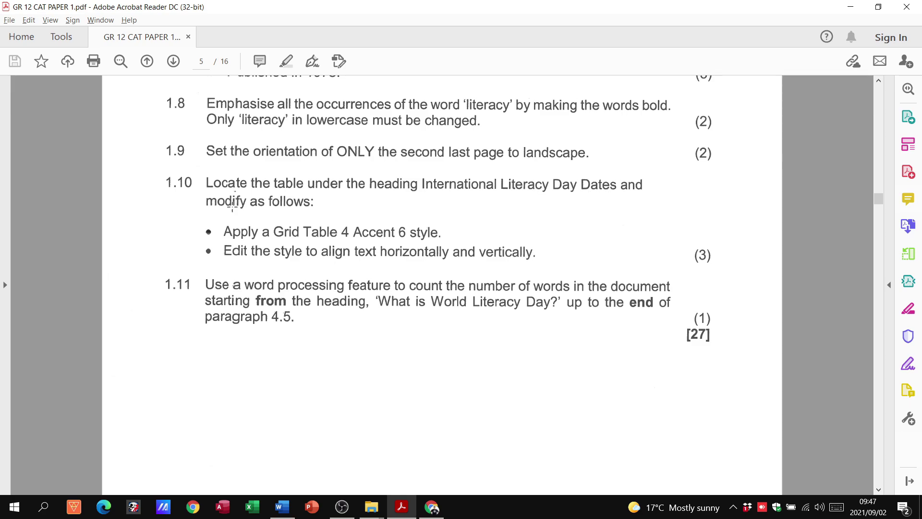
pyautogui.hotkey('alt', 'Tab')
pyautogui.scroll(-3, 278, 214)
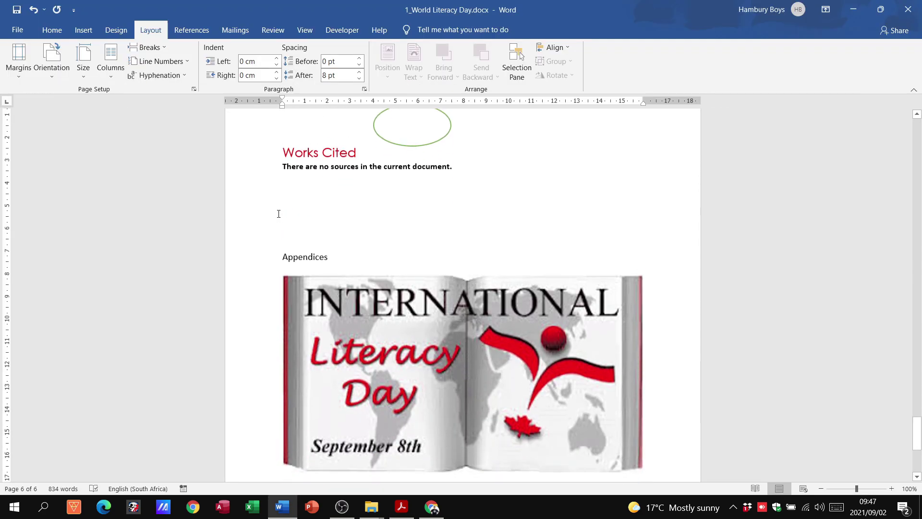
pyautogui.scroll(8, 288, 250)
pyautogui.scroll(1, 294, 282)
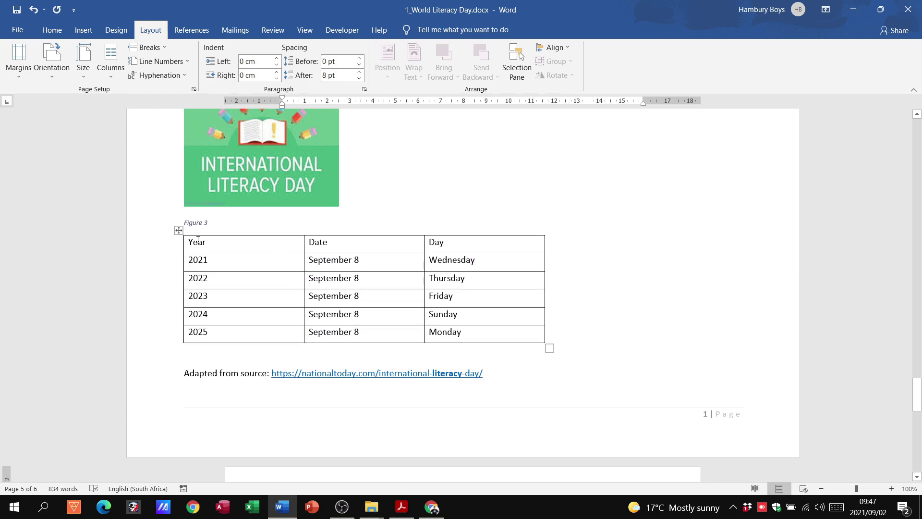
# Apply the Grid Table 4 - Accent 6 style to the whole International Literacy Day Dates table, checking the style name against question 1.10.
pyautogui.click(179, 230)
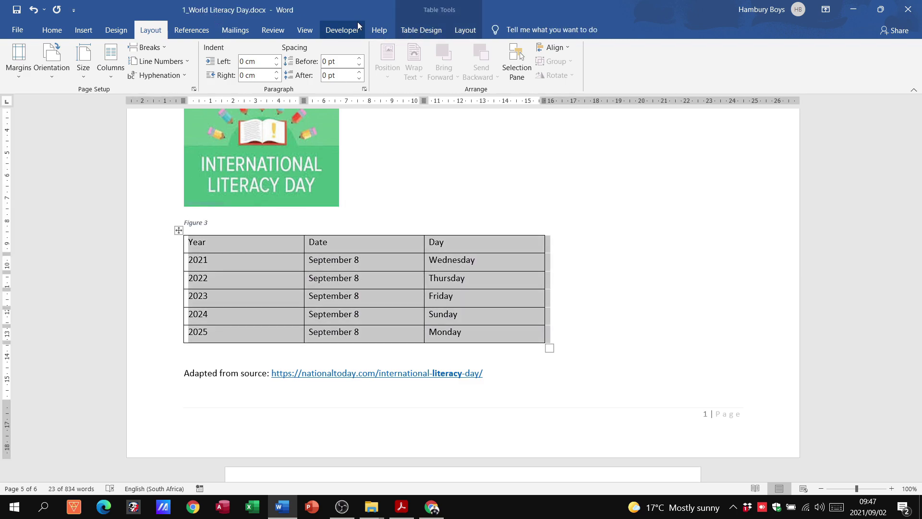
pyautogui.click(443, 35)
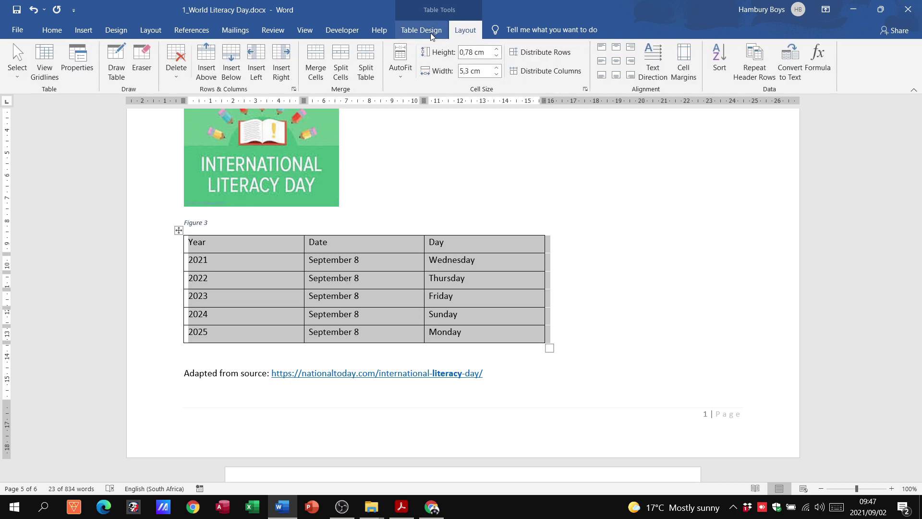
pyautogui.click(430, 30)
pyautogui.hotkey('alt', 'Tab')
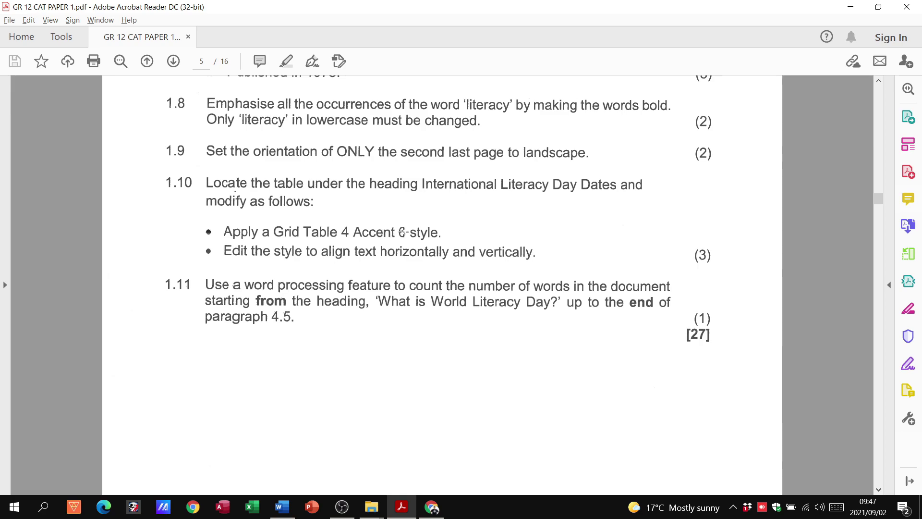
pyautogui.hotkey('alt', 'Tab')
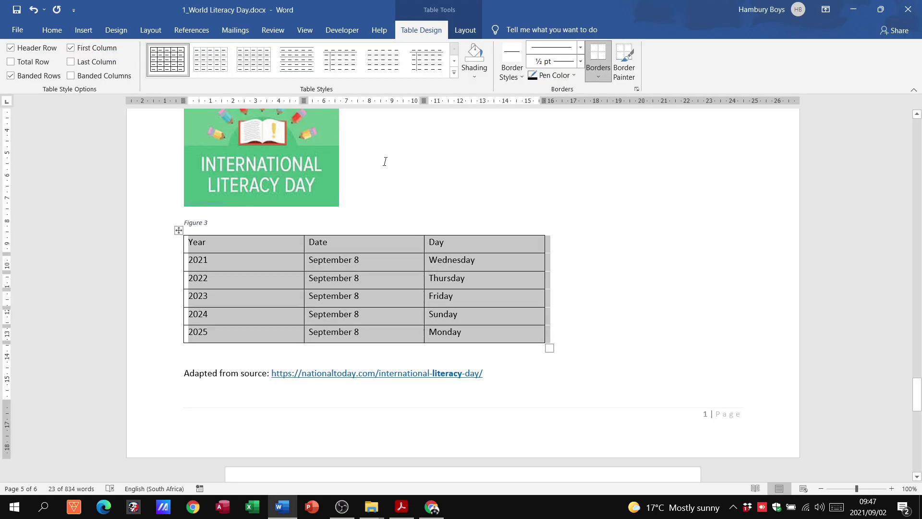
pyautogui.click(454, 61)
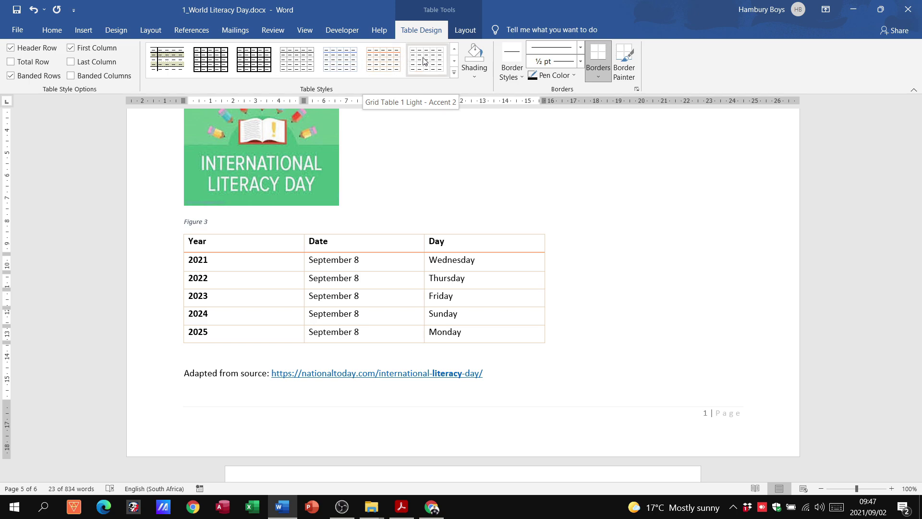
pyautogui.click(454, 61)
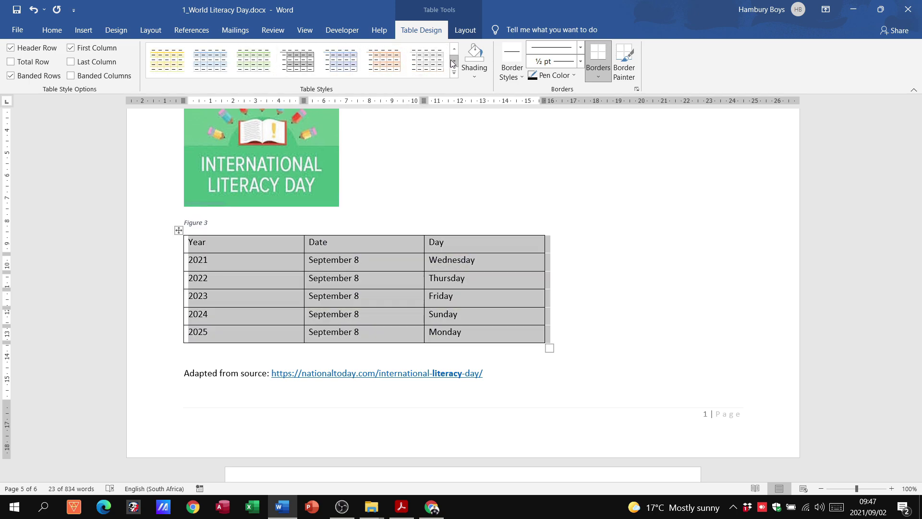
pyautogui.click(453, 62)
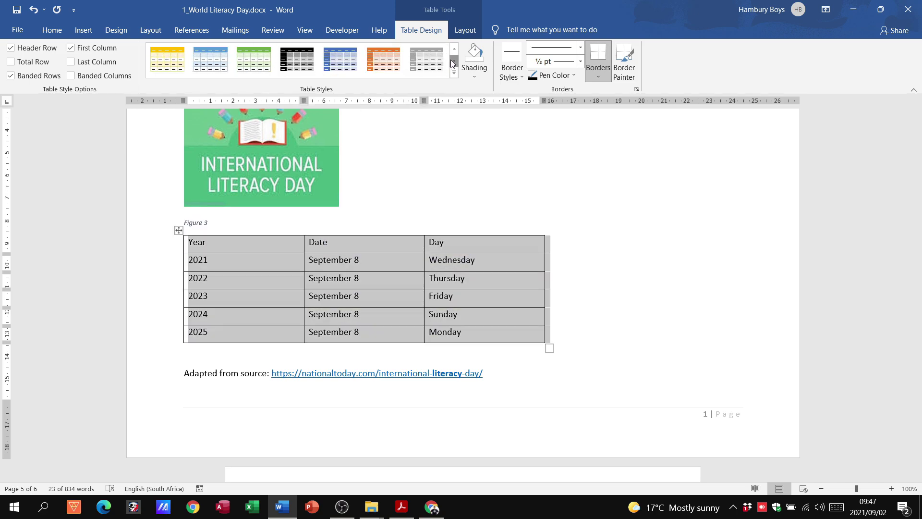
pyautogui.click(261, 67)
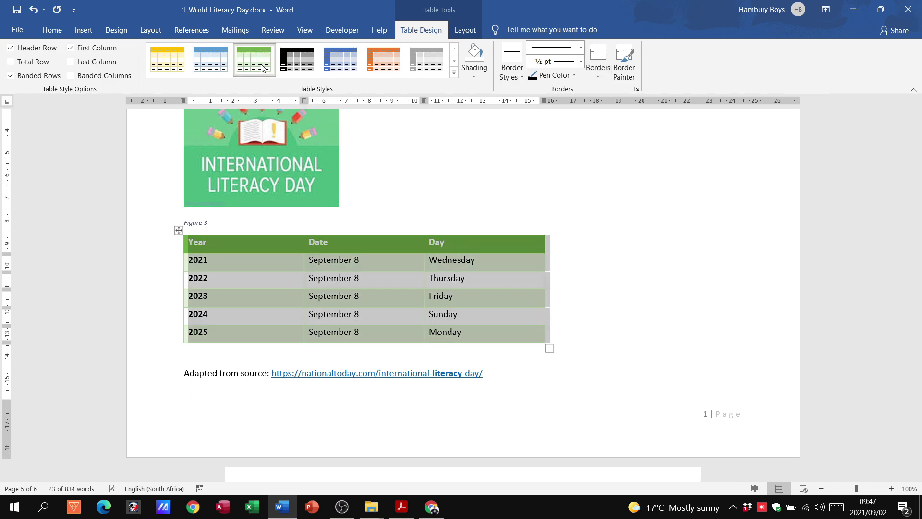
pyautogui.hotkey('alt', 'Tab')
pyautogui.hotkey('alt', 'Tab')
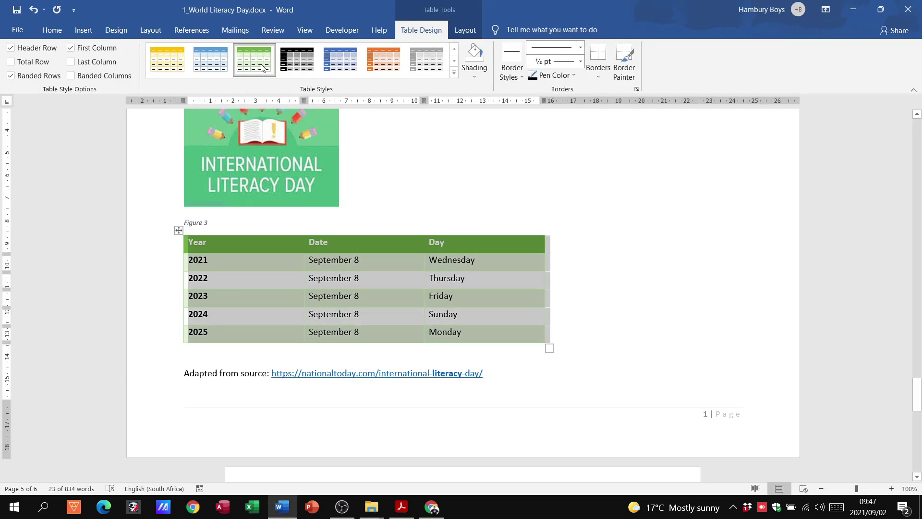
# Center the text in all table cells horizontally and vertically as question 1.10 requires, and return to the PDF paper.
pyautogui.hotkey('alt', 'Tab')
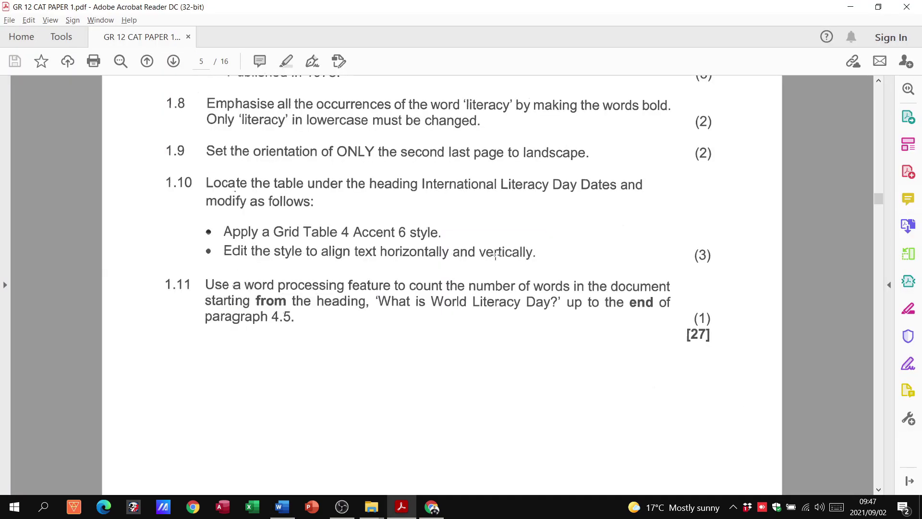
pyautogui.hotkey('alt', 'Tab')
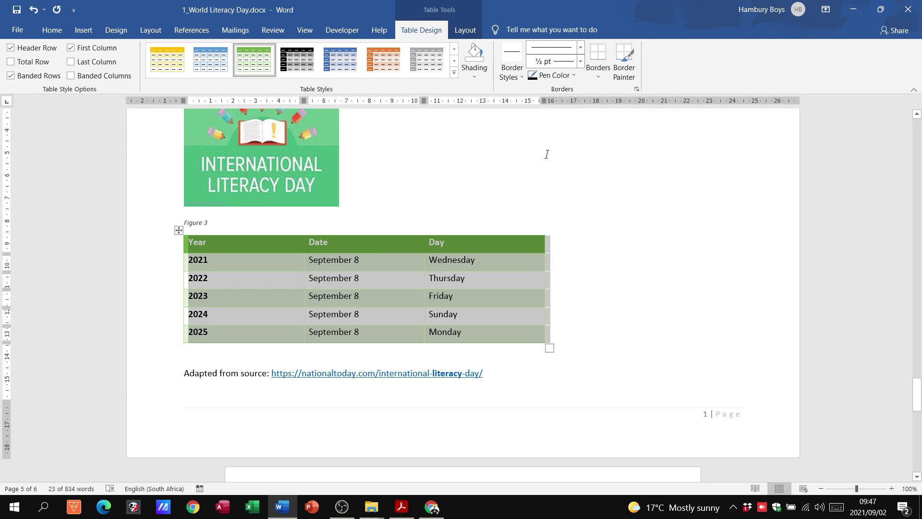
pyautogui.click(465, 30)
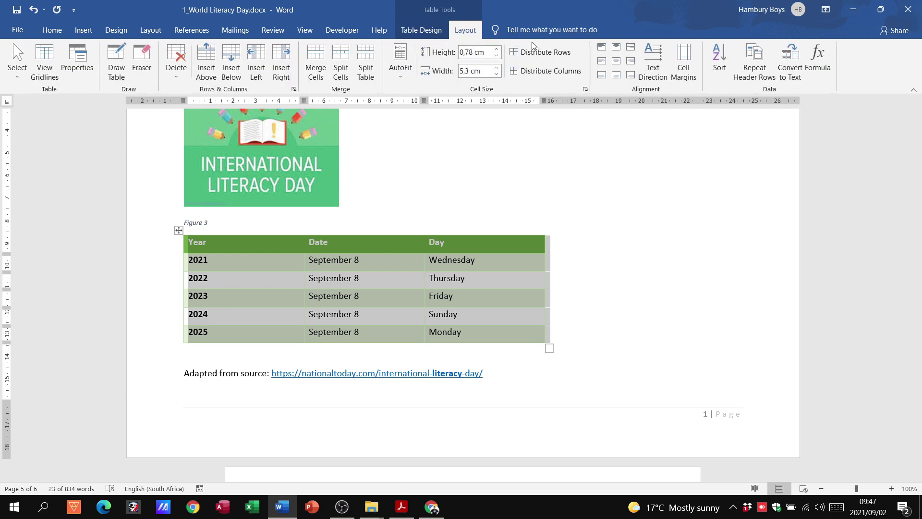
pyautogui.click(617, 60)
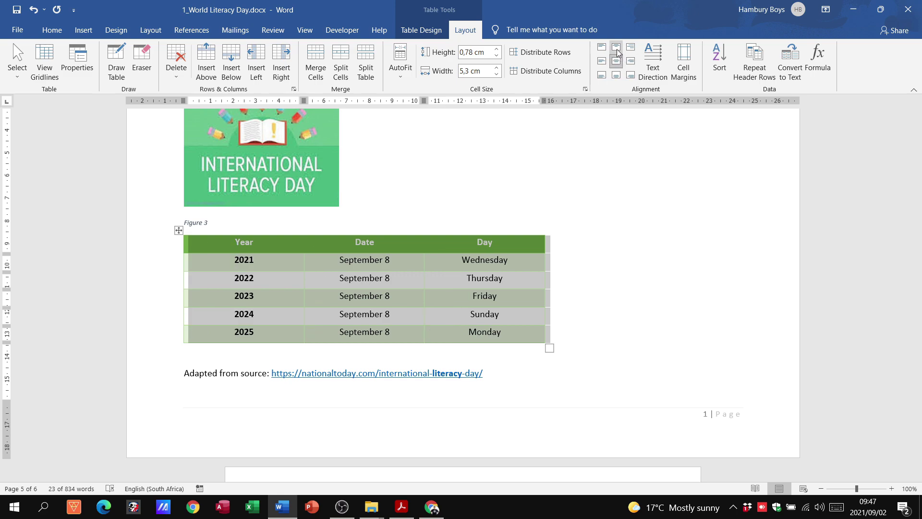
pyautogui.click(617, 75)
pyautogui.click(617, 64)
pyautogui.hotkey('alt', 'Tab')
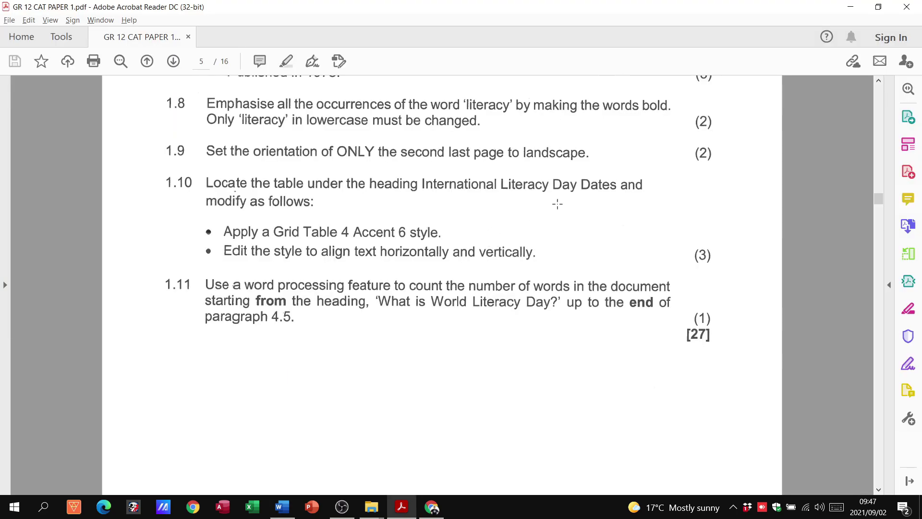
# Read question 1.11 in the PDF paper and locate the end of paragraph 4.5 and the "What is World Literacy Day?" heading in the Word document.
pyautogui.scroll(-3, 323, 295)
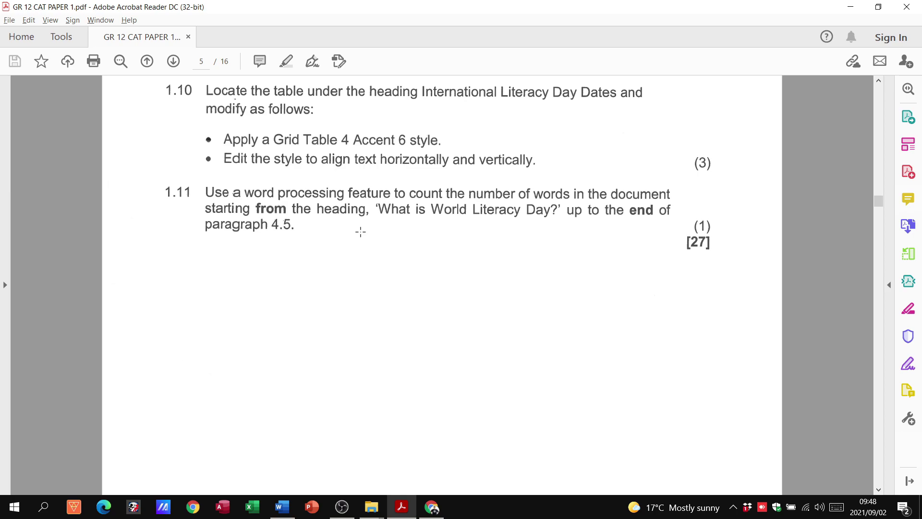
pyautogui.hotkey('alt', 'Tab')
pyautogui.scroll(10, 451, 270)
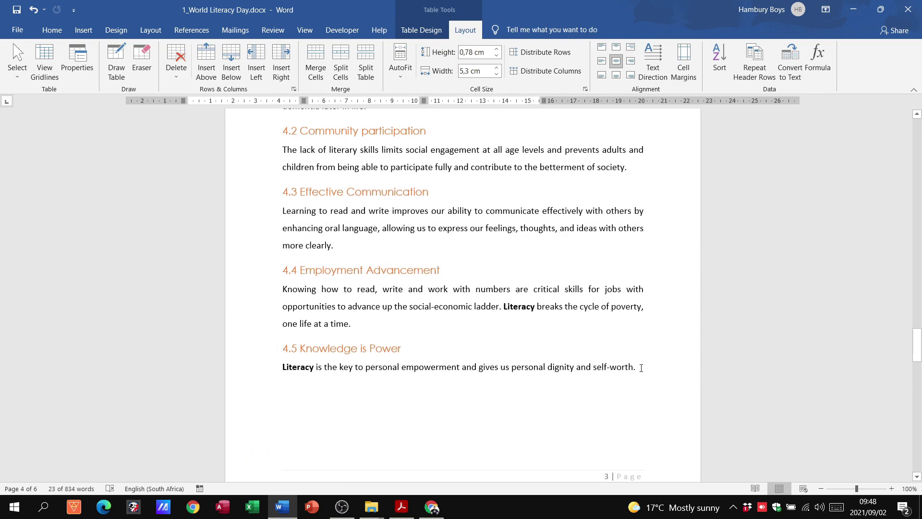
pyautogui.click(641, 368)
pyautogui.scroll(12, 530, 341)
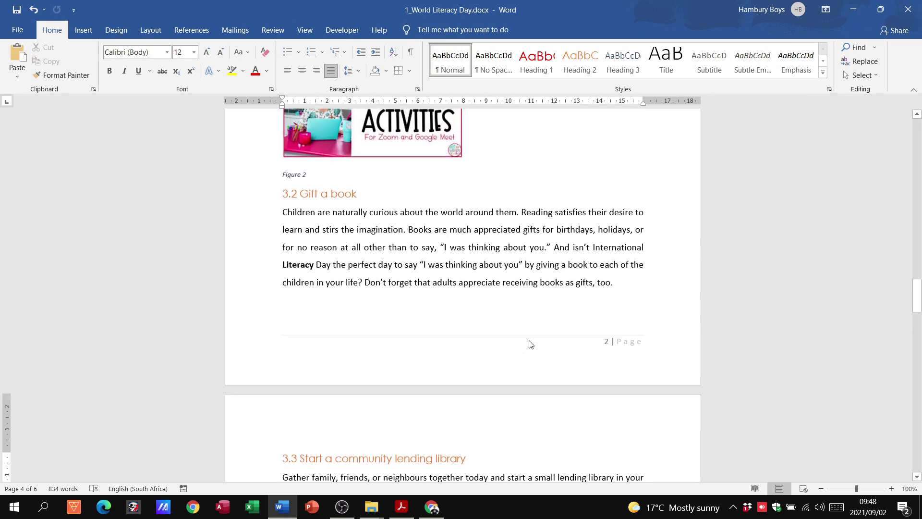
pyautogui.scroll(15, 531, 344)
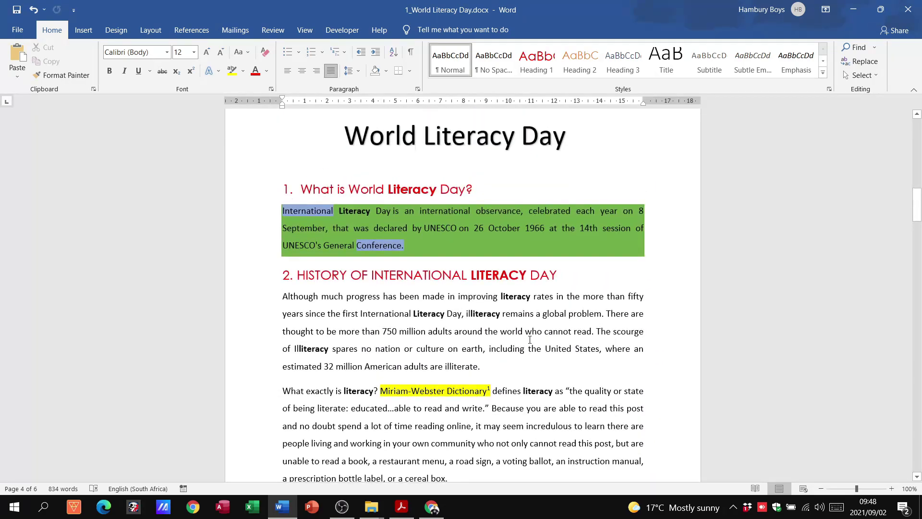
pyautogui.scroll(3, 530, 339)
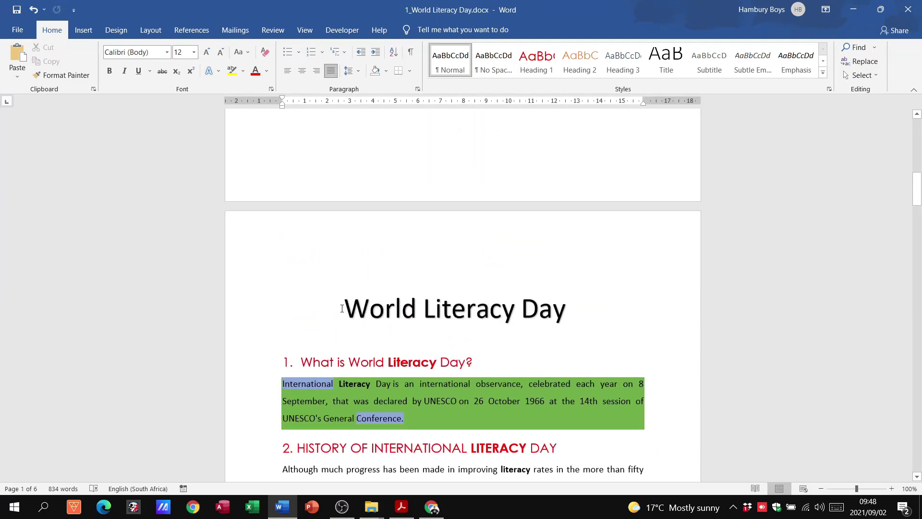
pyautogui.moveTo(343, 305); pyautogui.dragTo(584, 313)
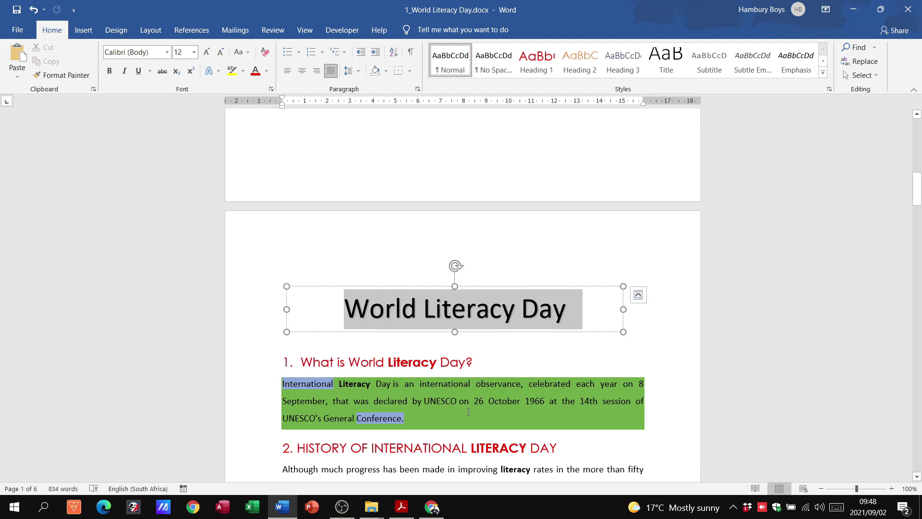
pyautogui.click(336, 272)
pyautogui.moveTo(336, 272); pyautogui.dragTo(489, 467)
pyautogui.scroll(7, 452, 357)
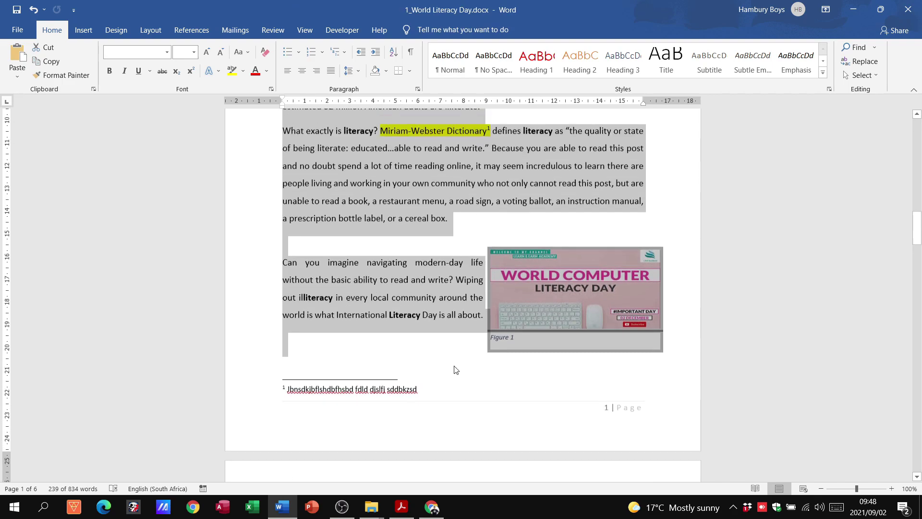
# Select the text from the heading "What is World Literacy Day?" through the end of paragraph 4.5 and check its word count.
pyautogui.click(299, 188)
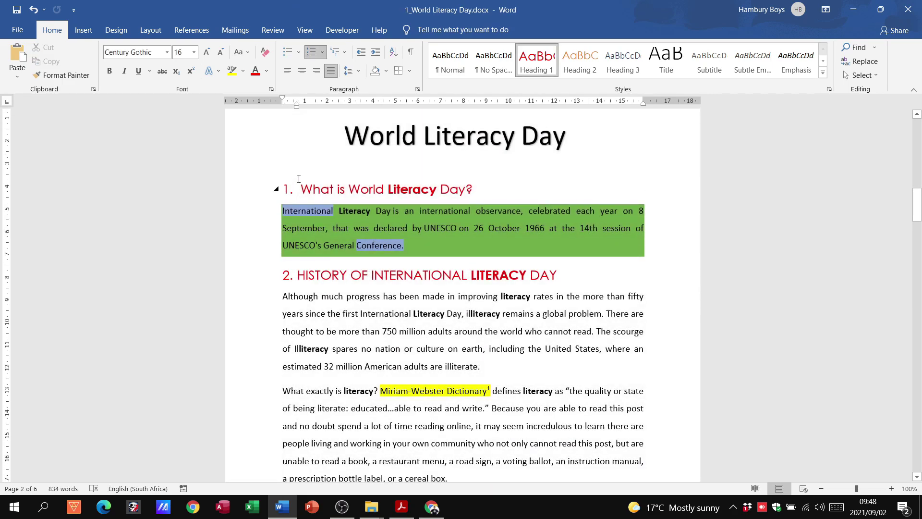
pyautogui.scroll(-20, 439, 495)
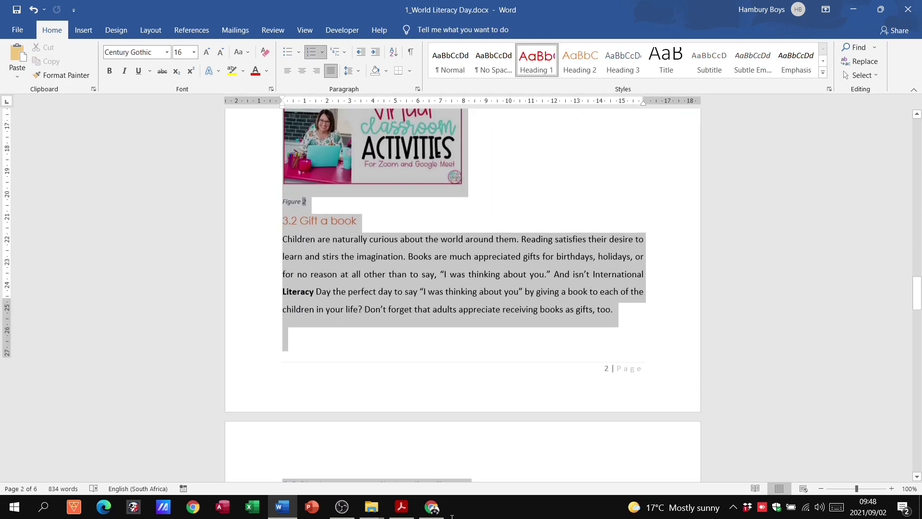
pyautogui.scroll(-5, 452, 461)
pyautogui.scroll(12, 441, 155)
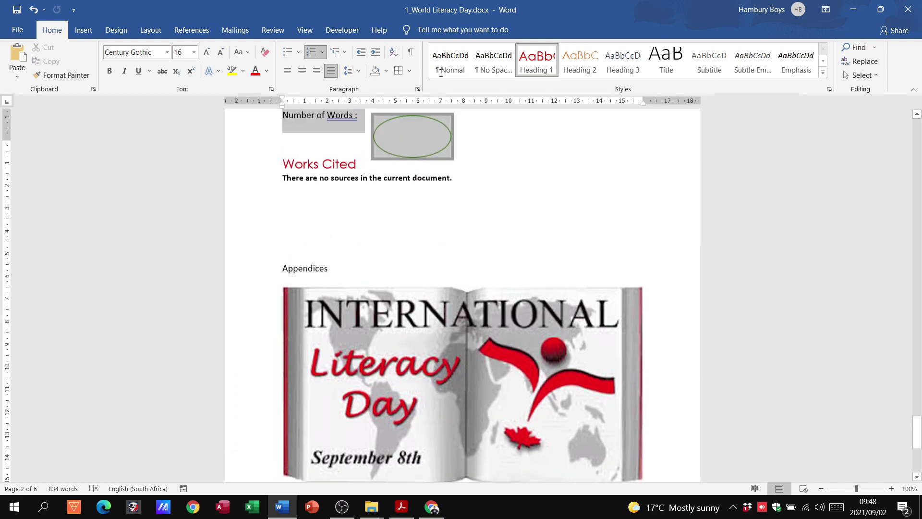
pyautogui.moveTo(441, 155); pyautogui.dragTo(550, 176)
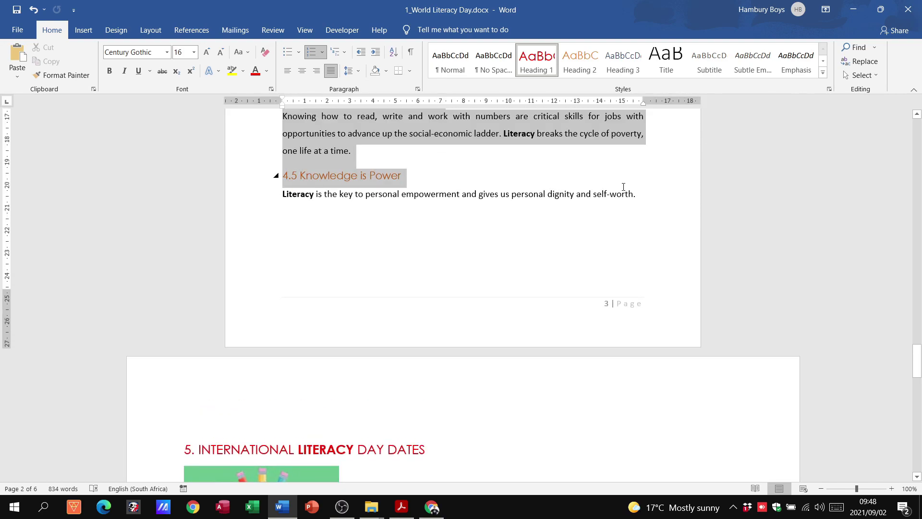
pyautogui.moveTo(623, 187); pyautogui.dragTo(636, 190)
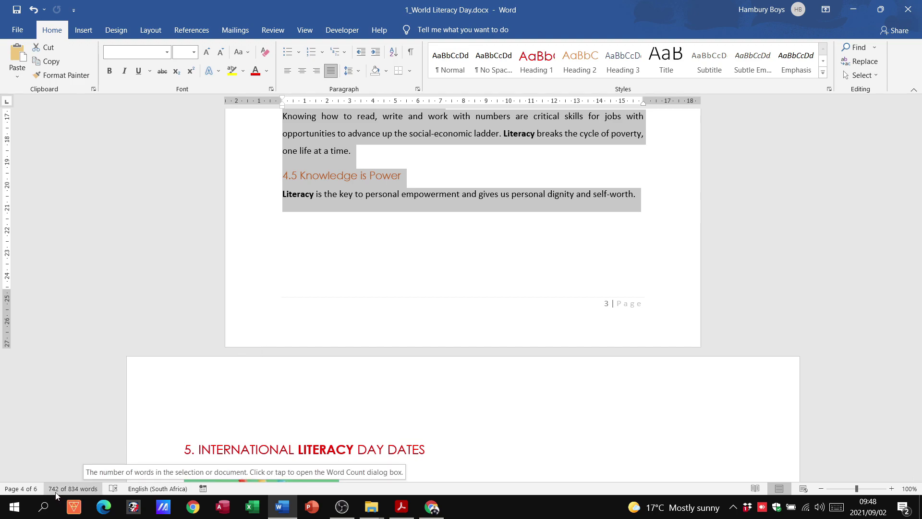
# Enter 742 after "Number of Words :" on the page following the landscape dates page.
pyautogui.scroll(-5, 301, 413)
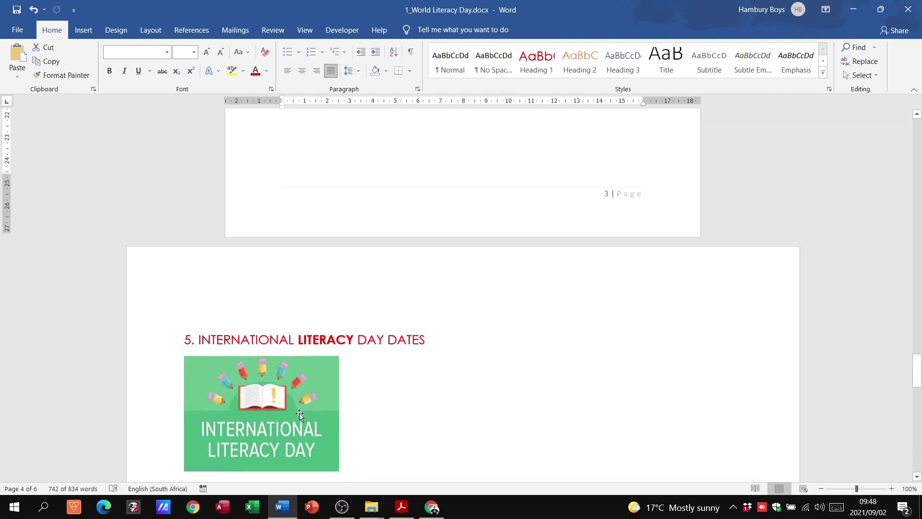
pyautogui.scroll(6, 300, 413)
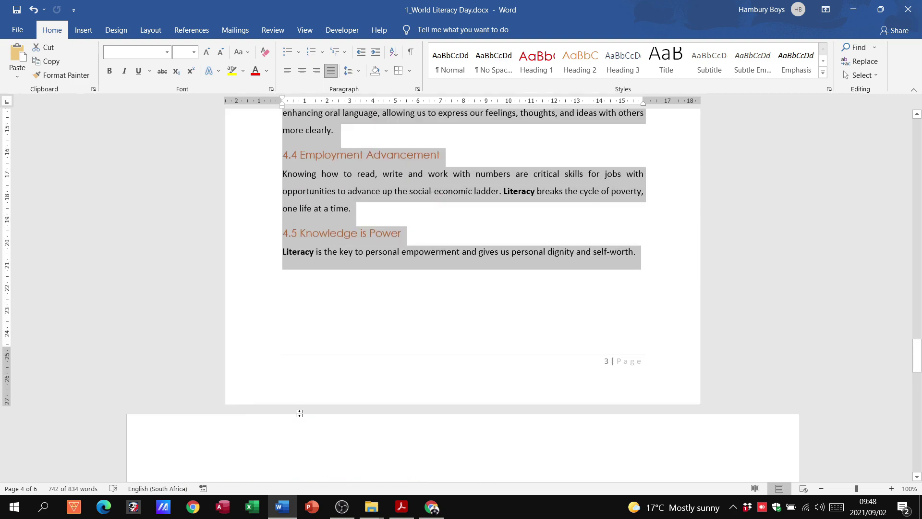
pyautogui.scroll(-9, 299, 413)
pyautogui.scroll(-2, 301, 413)
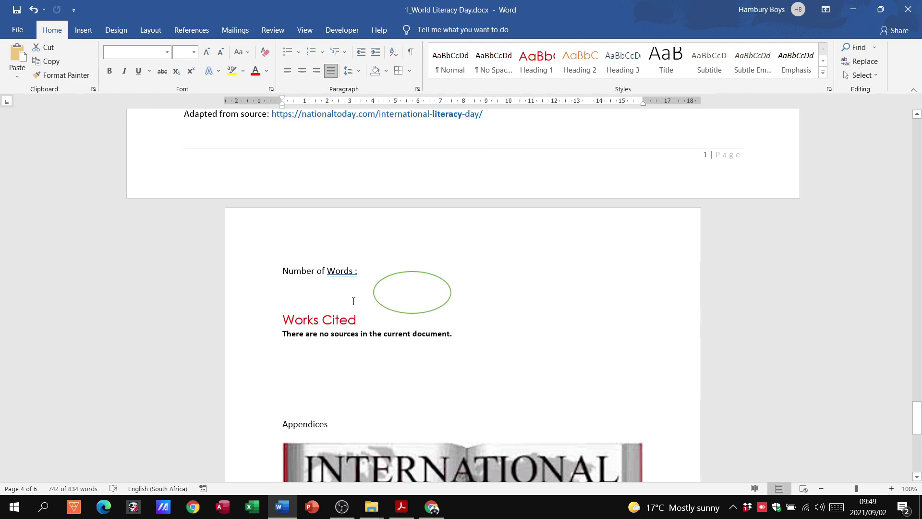
pyautogui.click(361, 276)
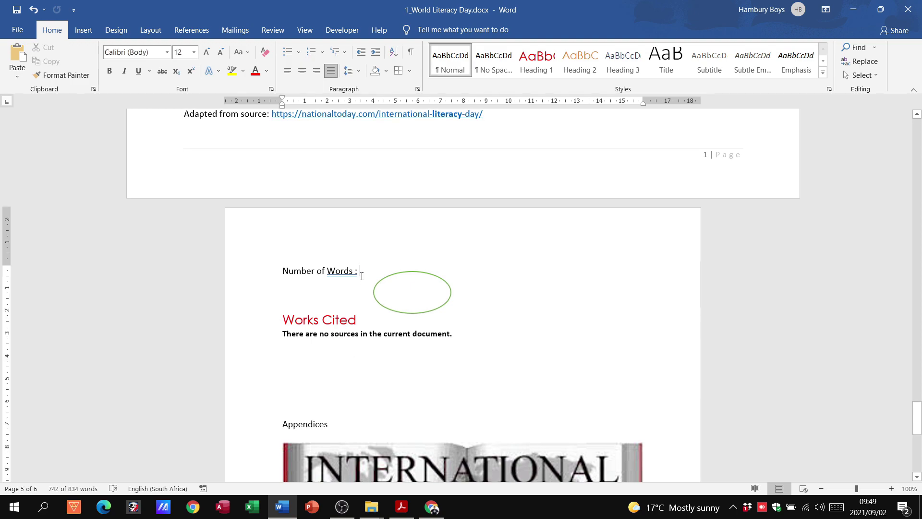
pyautogui.write('742')
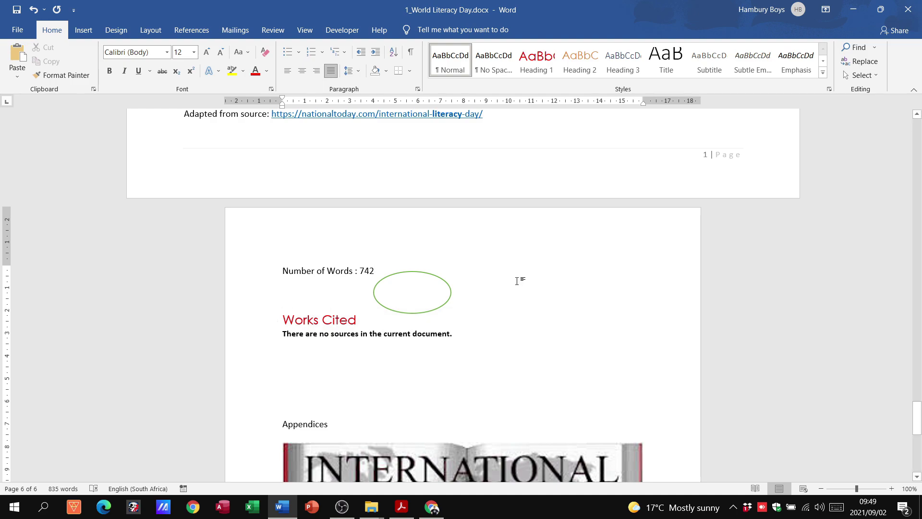
# Switch back to the PDF paper in Acrobat Reader and return to its cover page.
pyautogui.hotkey('alt', 'Tab')
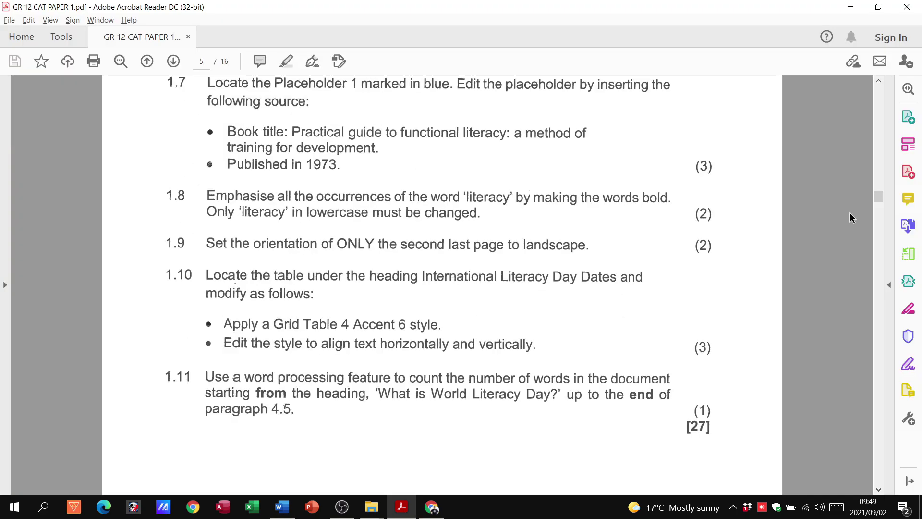
pyautogui.moveTo(877, 196); pyautogui.dragTo(868, 100)
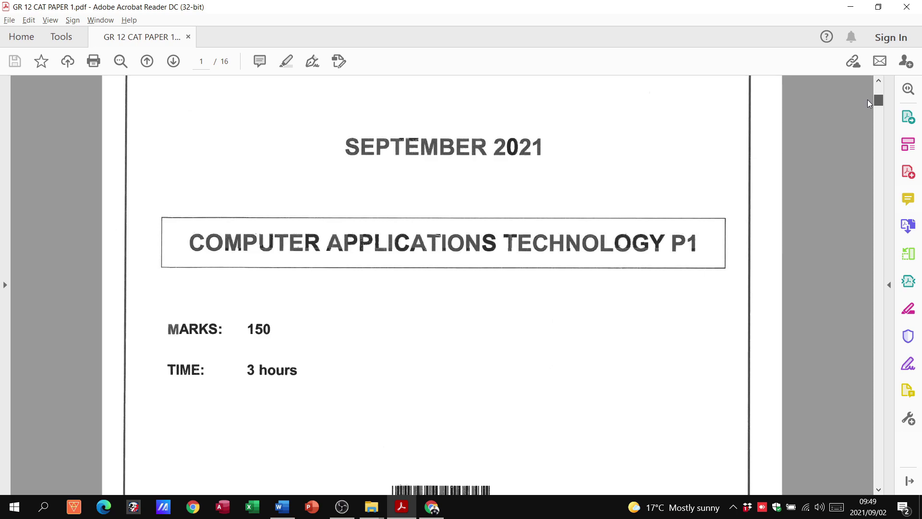
pyautogui.moveTo(868, 100); pyautogui.dragTo(867, 98)
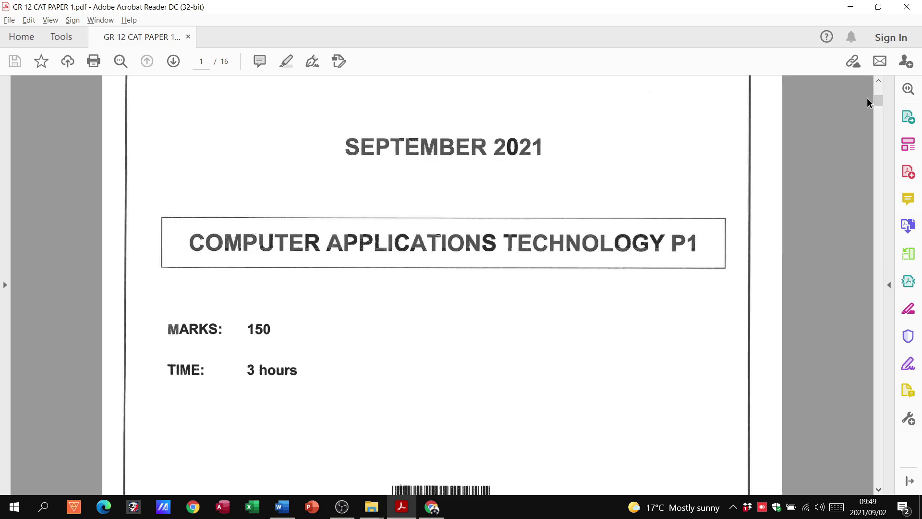